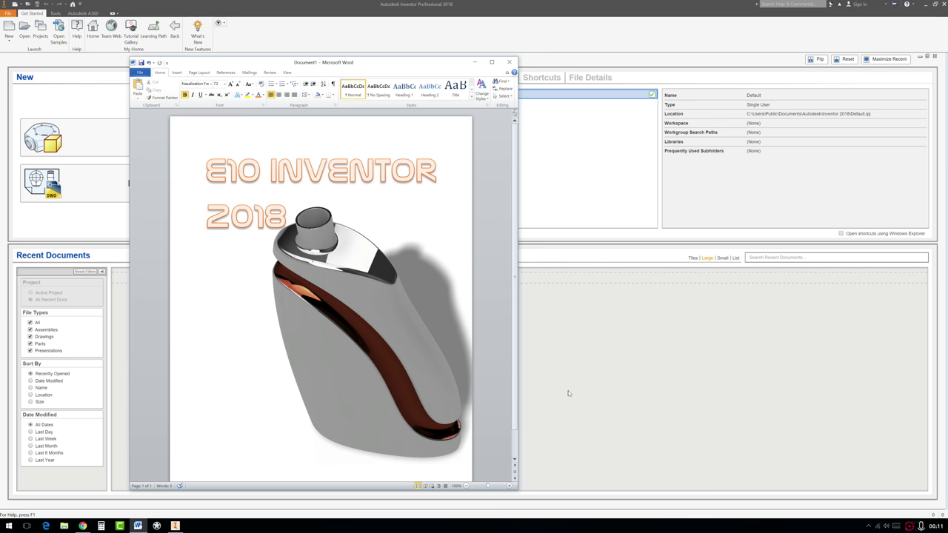
Bring the Inventor window in front of the Word document.
left_click(578, 136)
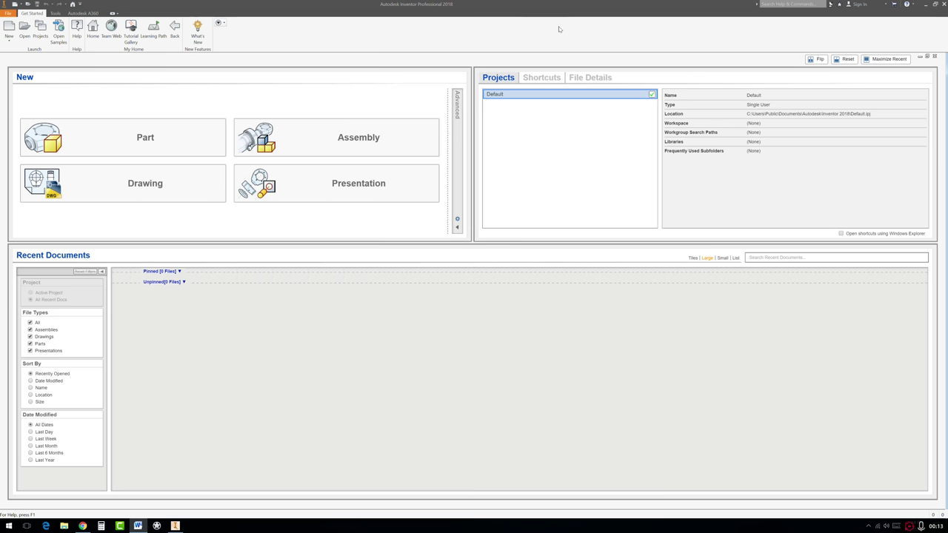
Create a new part from the Standard (in).ipt template.
left_click(9, 28)
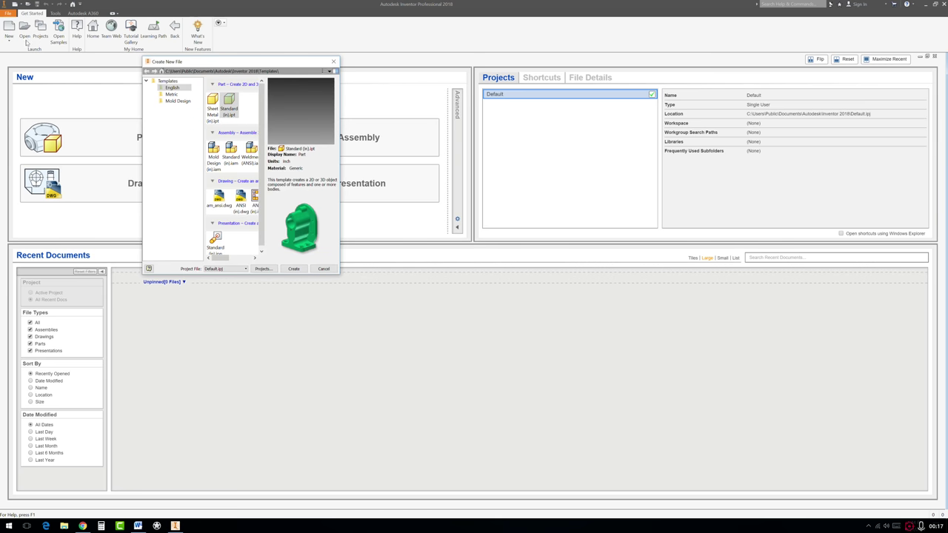
left_click(294, 269)
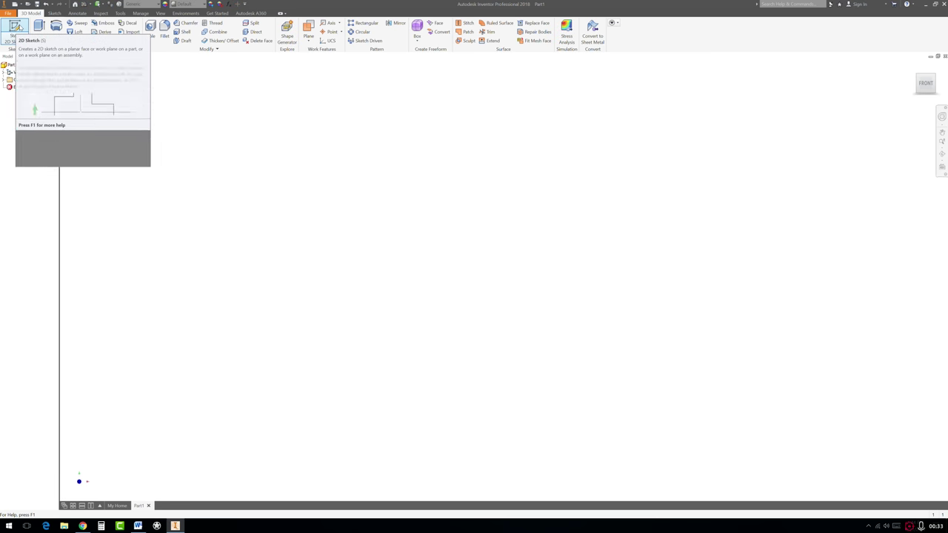
On the XY plane, sketch a horizontal line 4.5 in long from the origin.
left_click(24, 29)
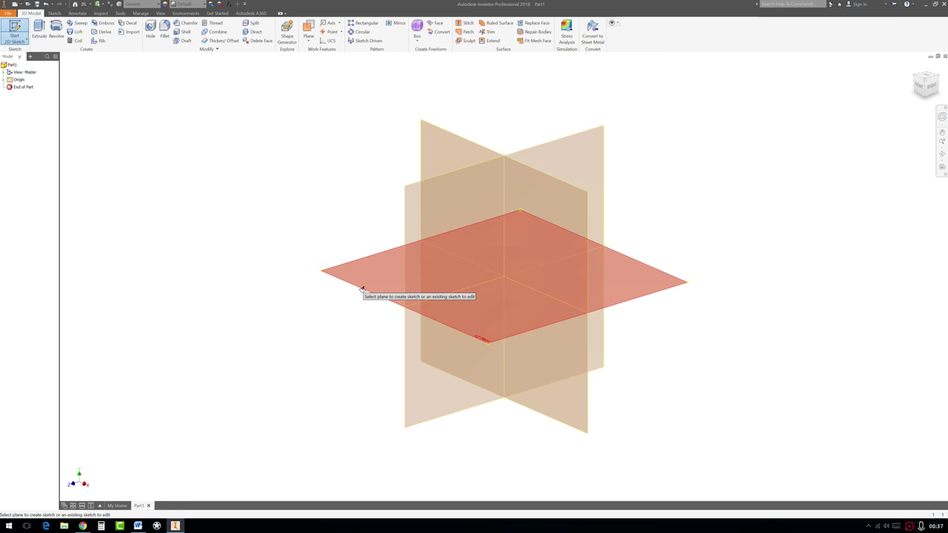
left_click(362, 288)
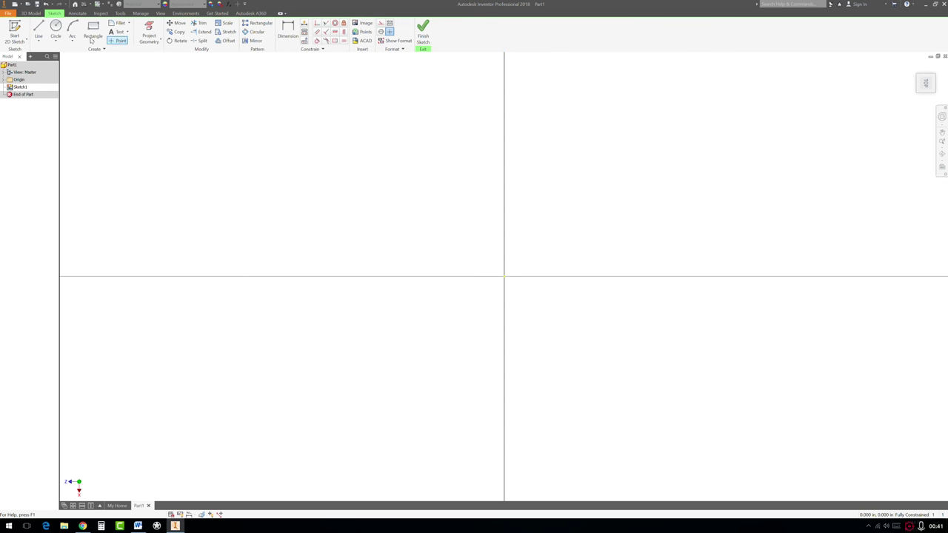
left_click(38, 31)
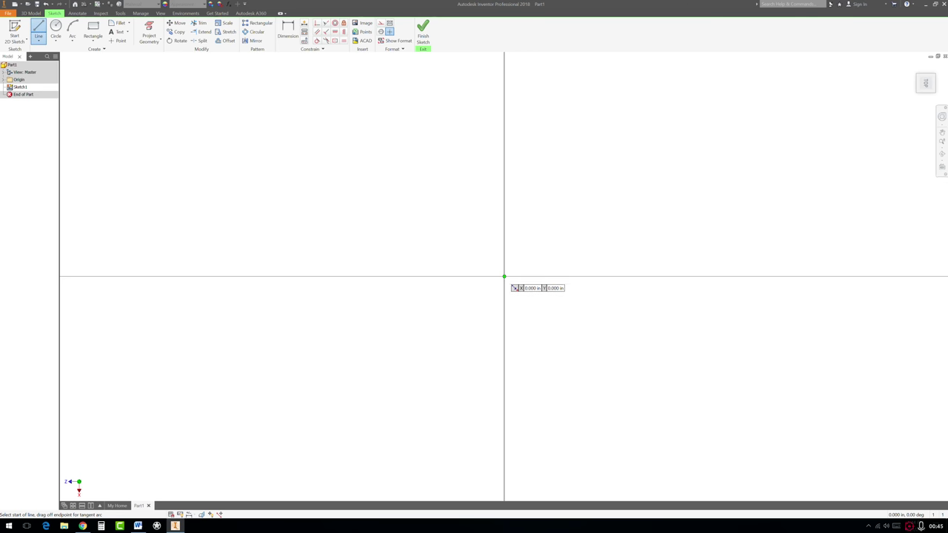
left_click(503, 276)
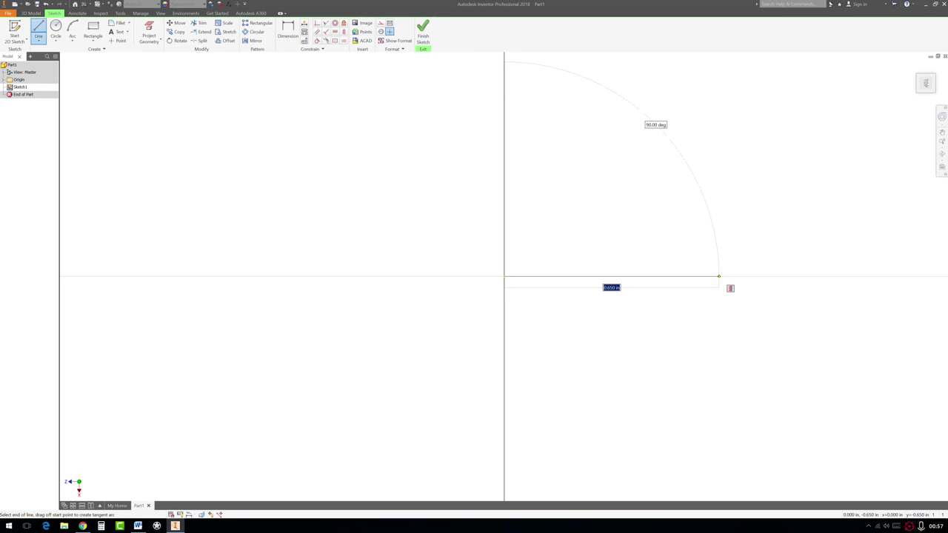
key("BackSpace")
type("4.5")
key("Return")
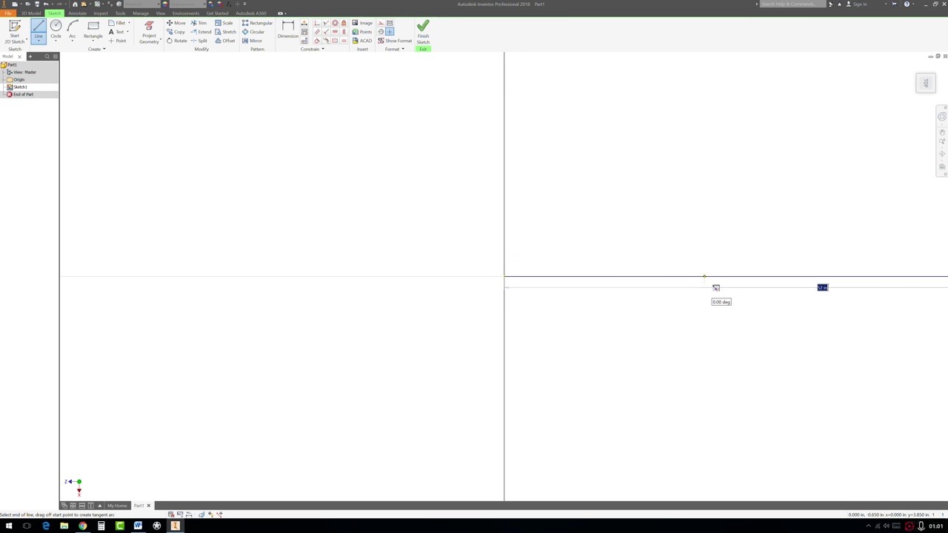
key("Escape")
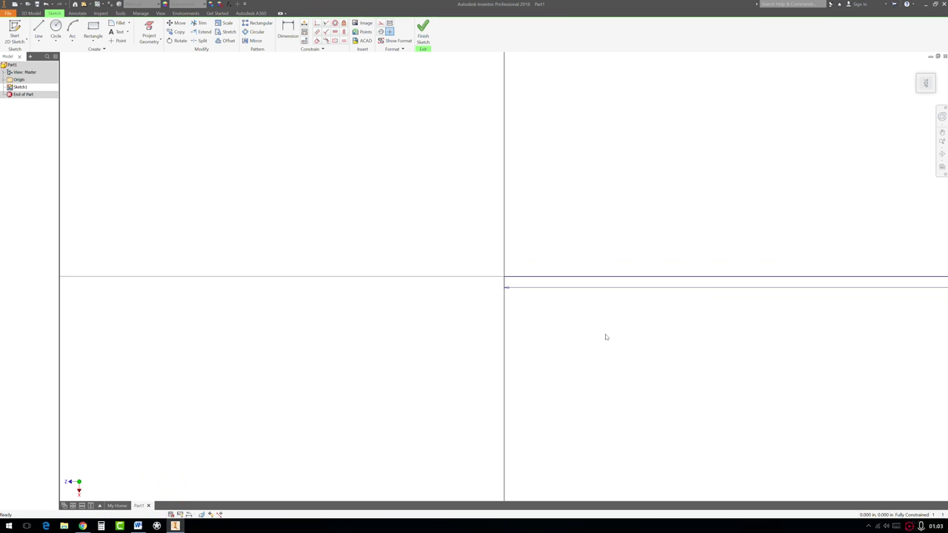
scroll(551, 322, "down", 4)
scroll(677, 299, "up", 2)
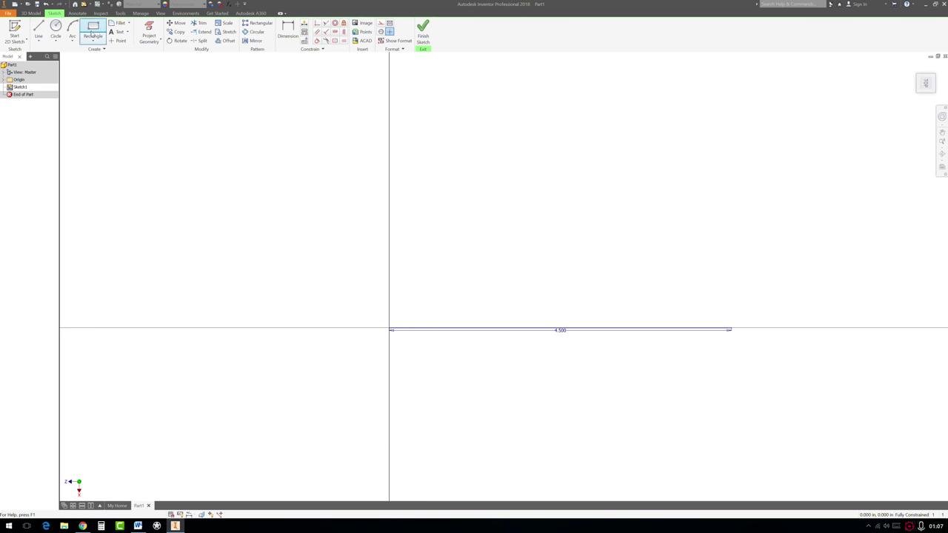
Draw an interpolated spline arching from the origin to the 4.500 line's right end.
left_click(38, 42)
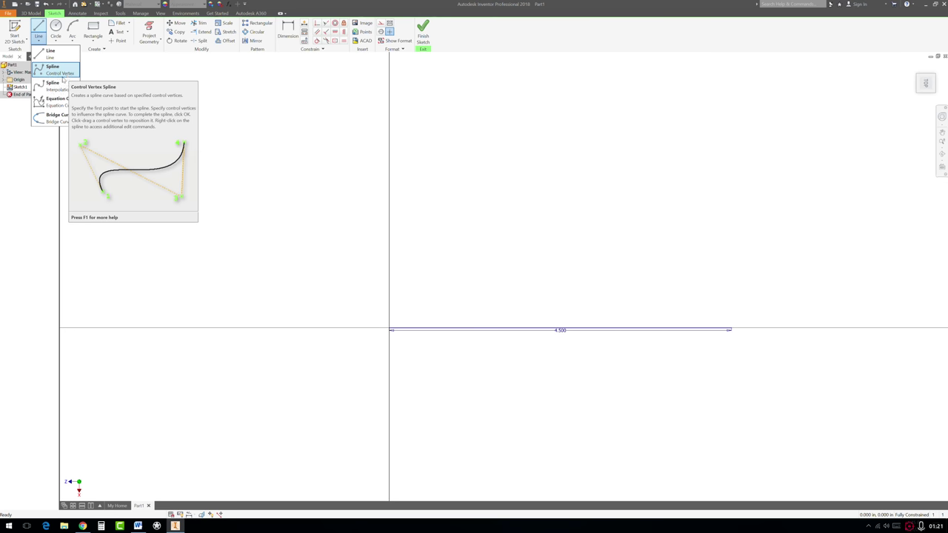
left_click(50, 89)
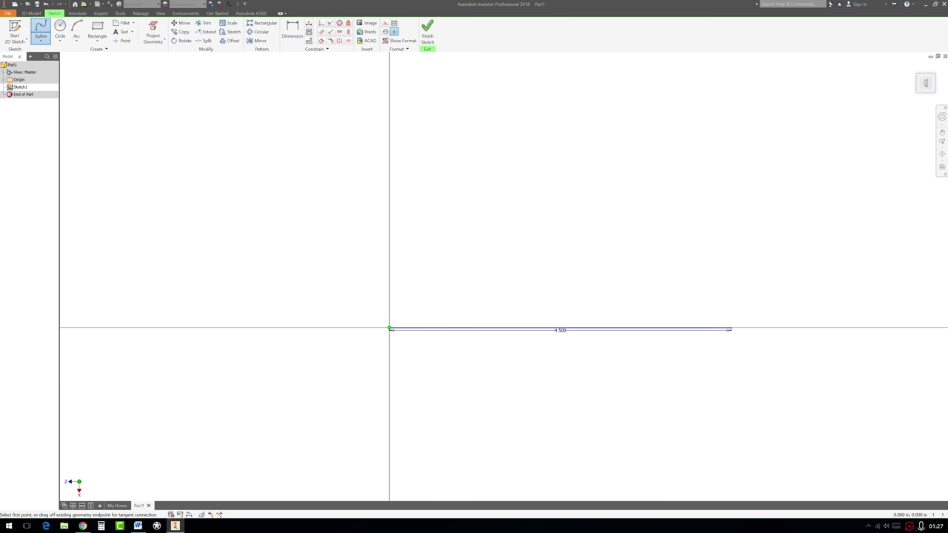
left_click(390, 328)
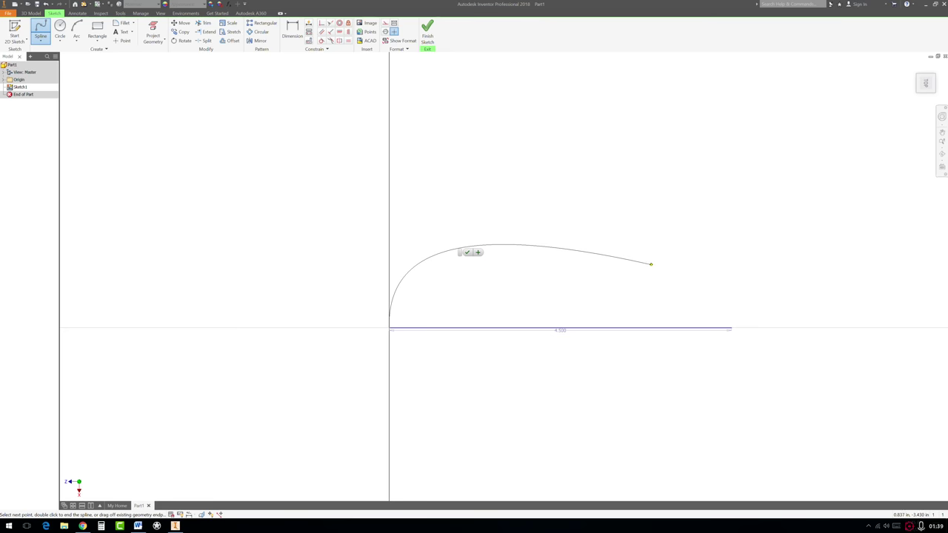
left_click(670, 268)
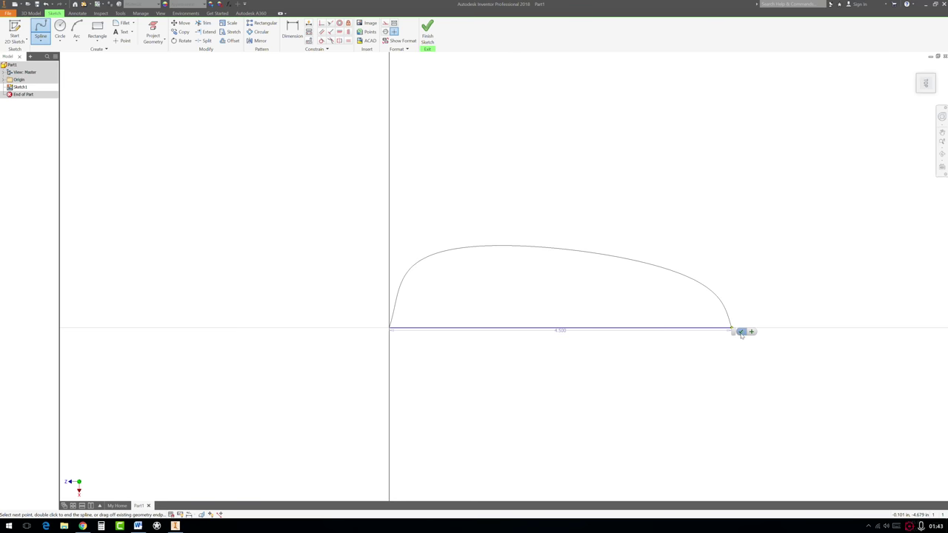
left_click(738, 331)
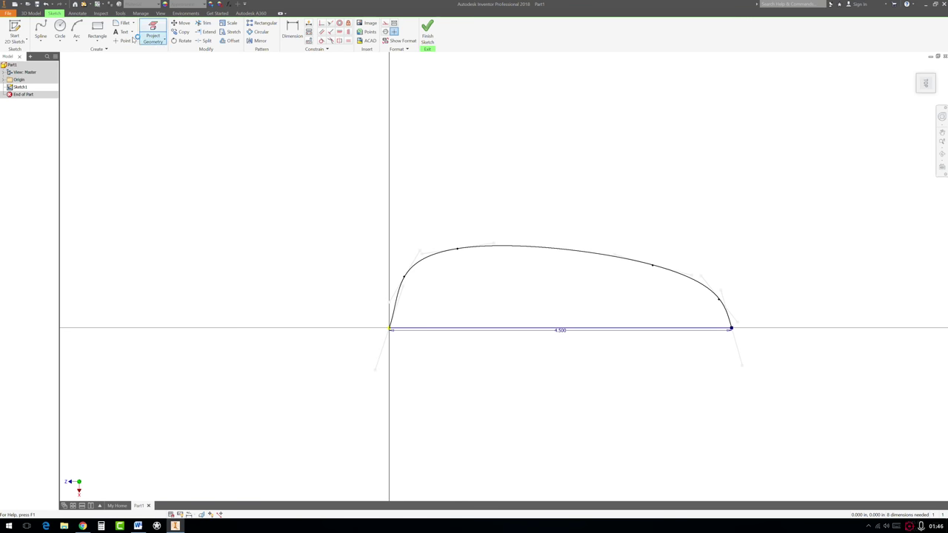
Draw vertical construction lines down from the origin and the 4.500 line's right endpoint.
left_click(41, 42)
left_click(48, 54)
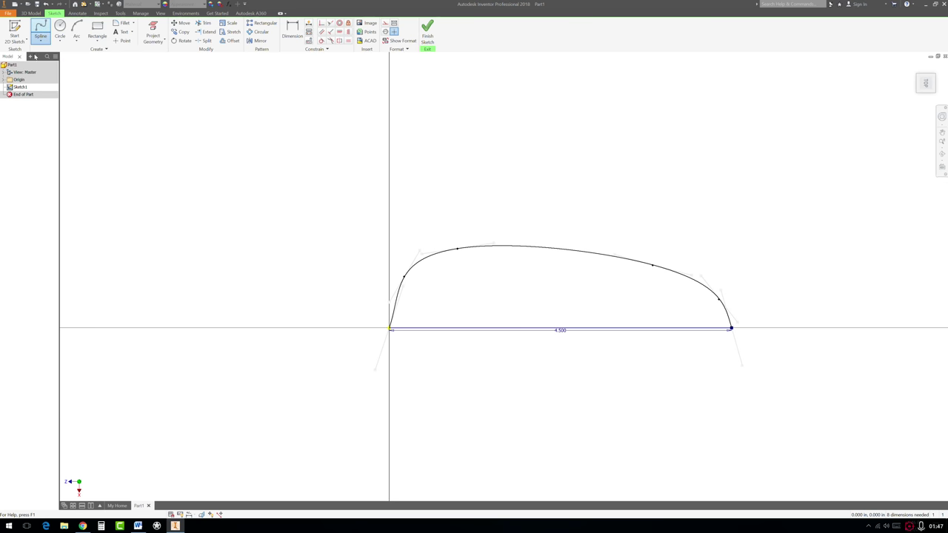
left_click(381, 33)
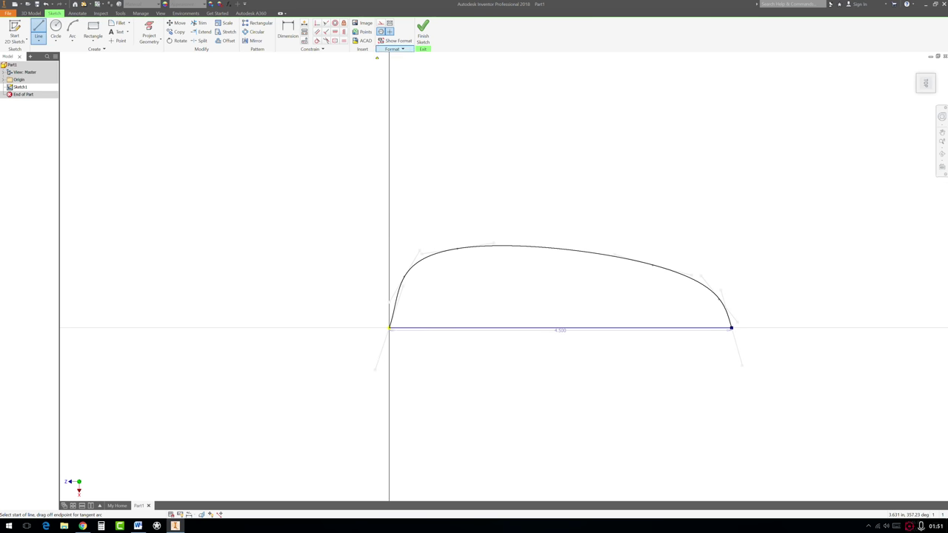
left_click(390, 327)
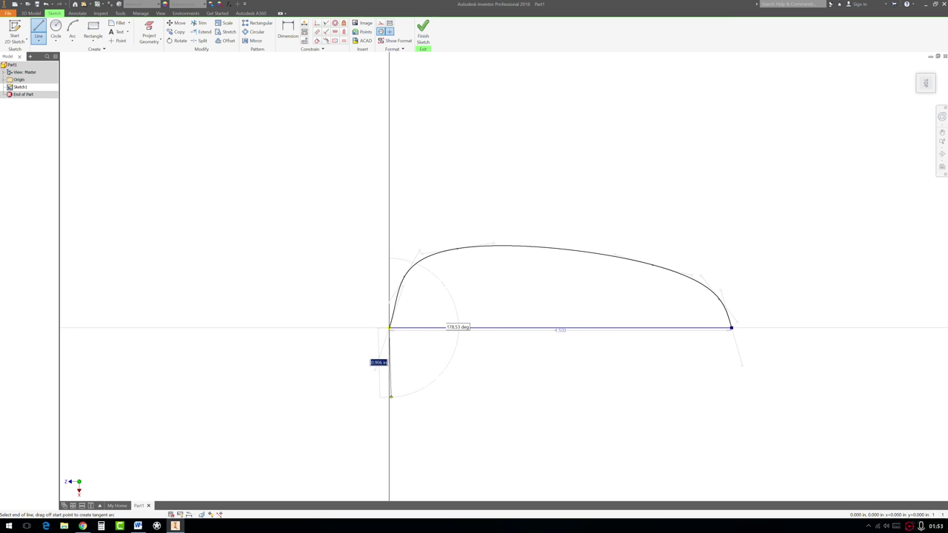
key("Escape")
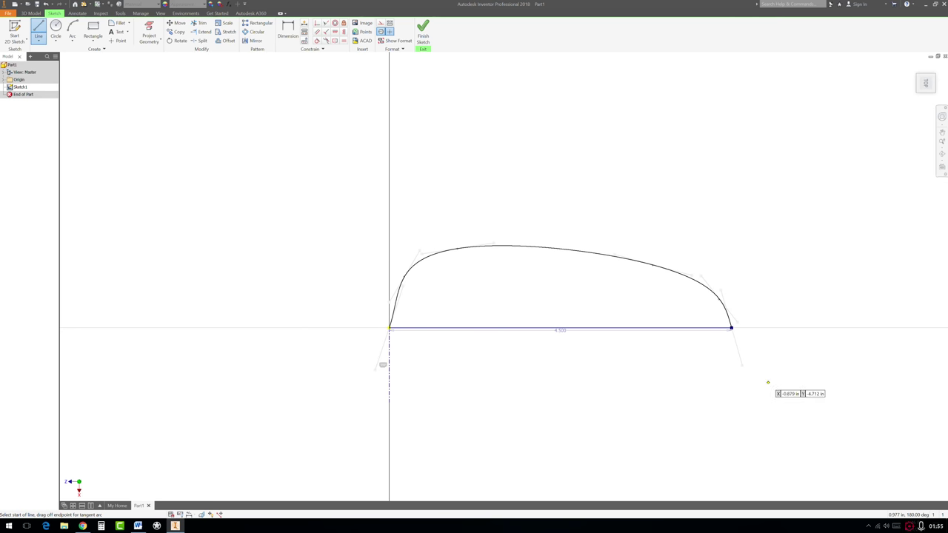
left_click(731, 327)
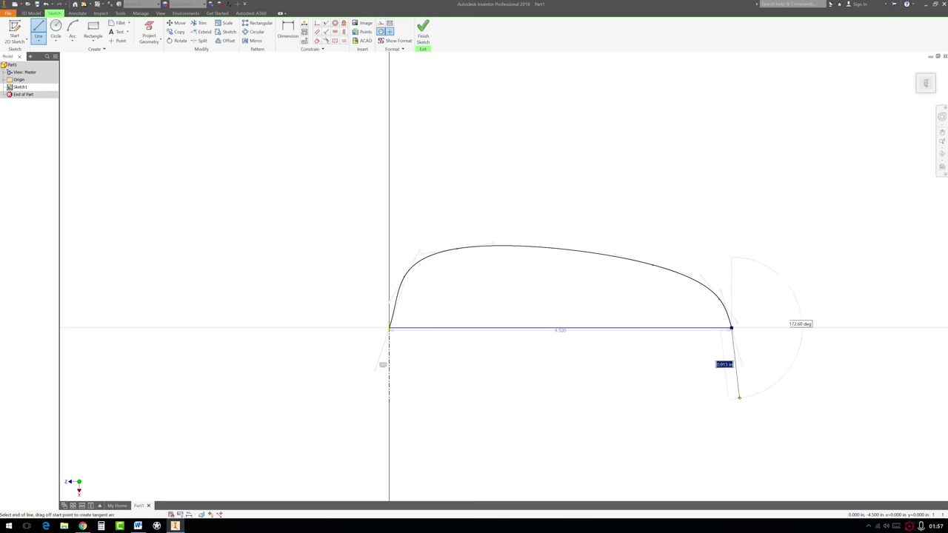
key("Escape")
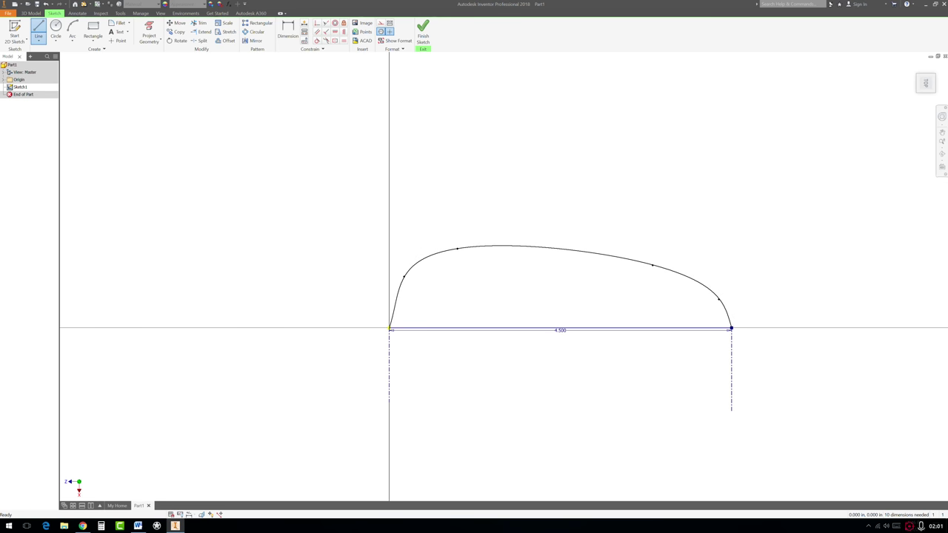
key("Escape")
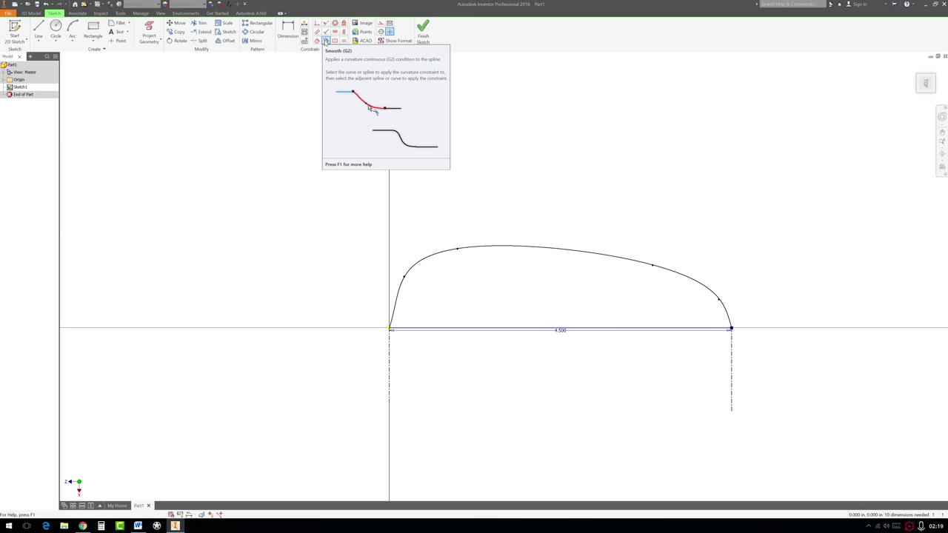
Apply a Smooth (G2) constraint between the spline and the left construction line.
left_click(325, 41)
left_click(398, 311)
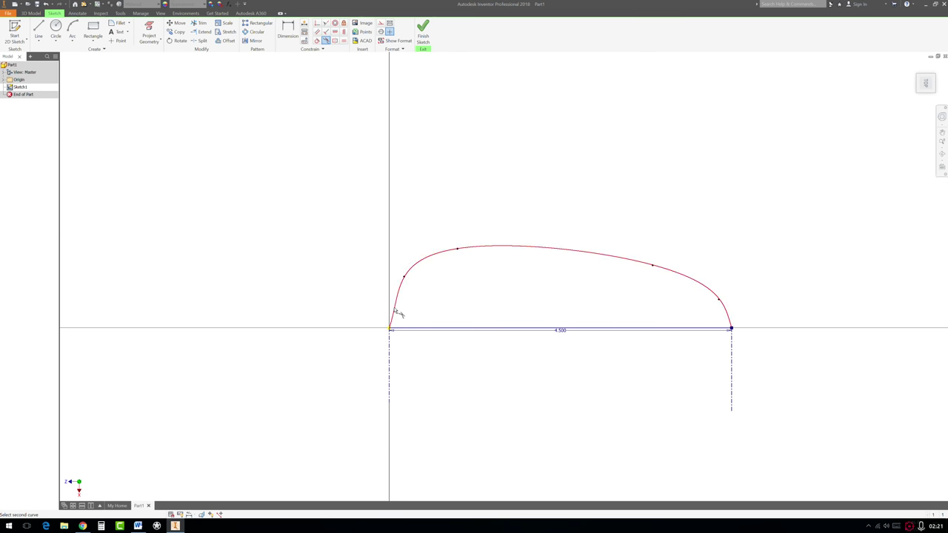
left_click(389, 357)
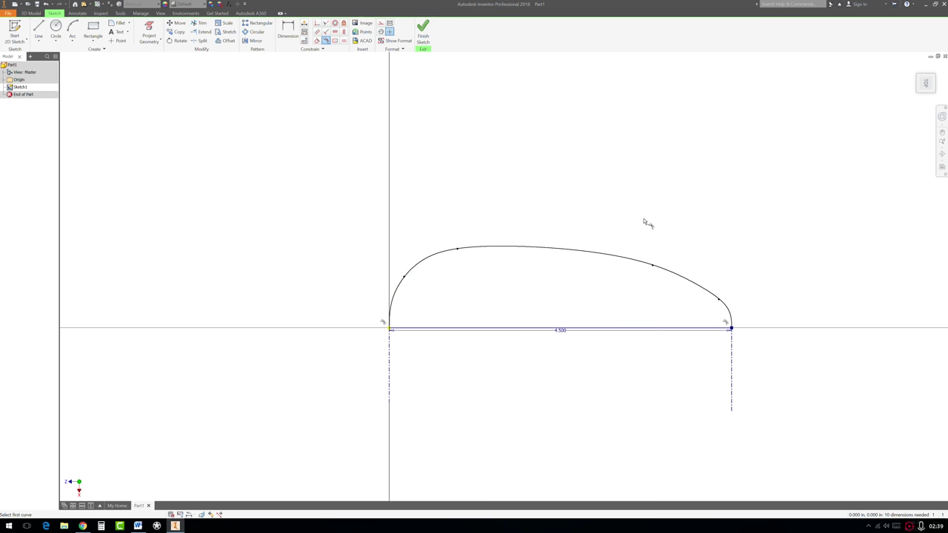
key("Escape")
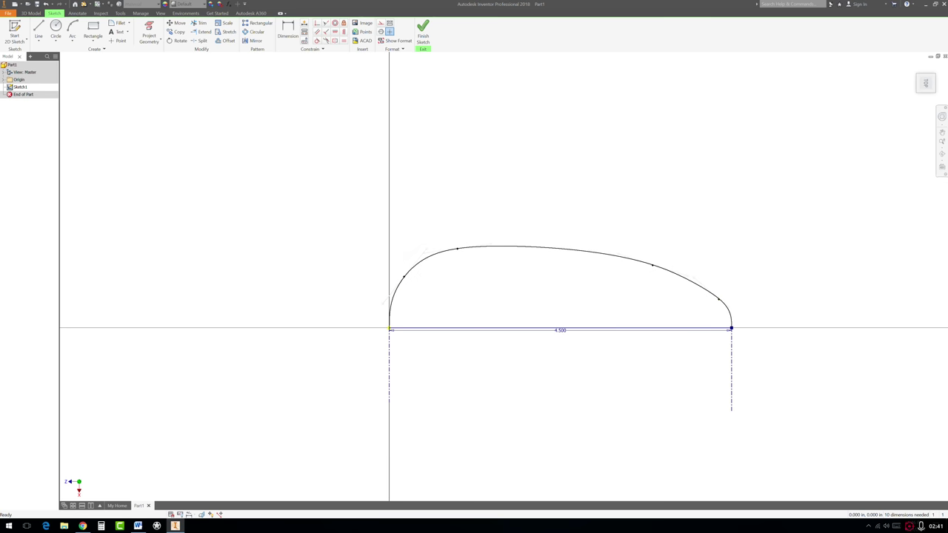
Drag the spline's fit points to form a taller, fuller arch.
left_click_drag(718, 299, 700, 282)
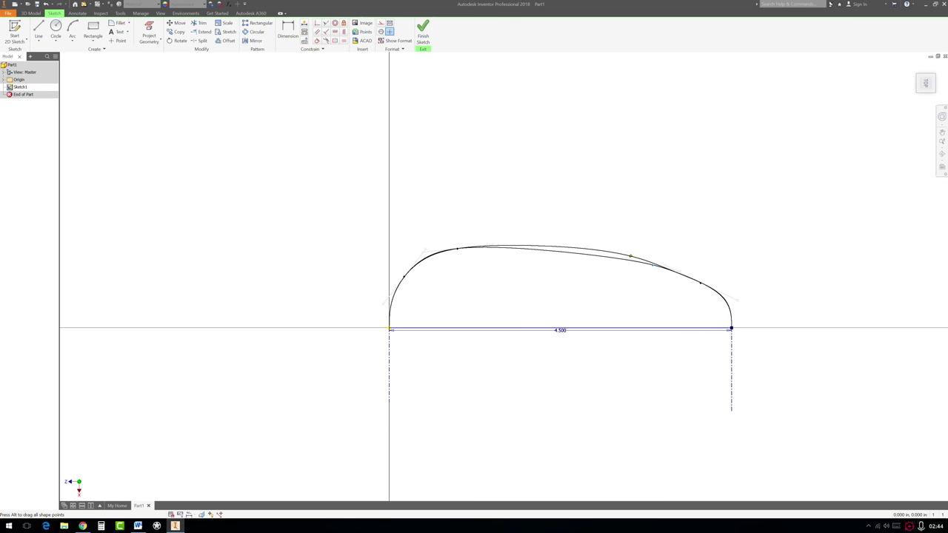
left_click_drag(629, 260, 625, 257)
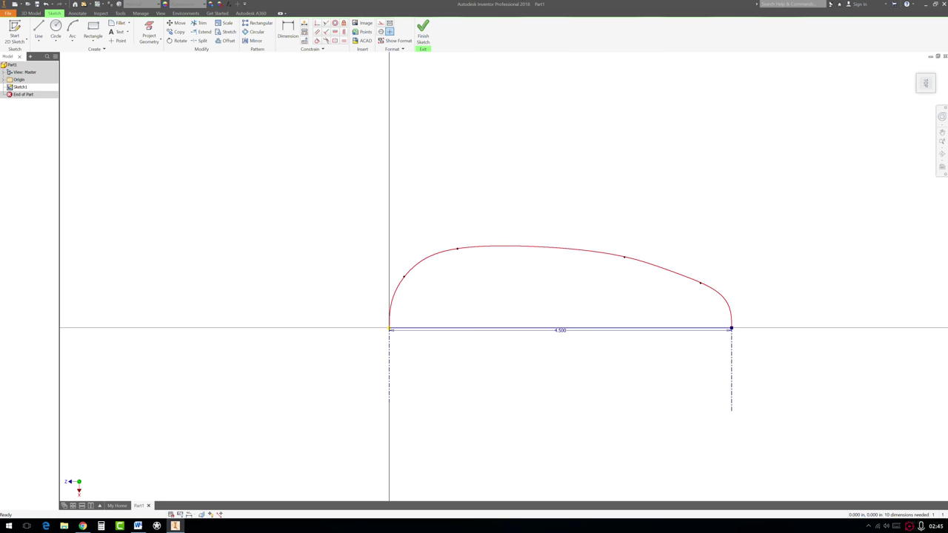
left_click_drag(701, 284, 695, 273, "alt")
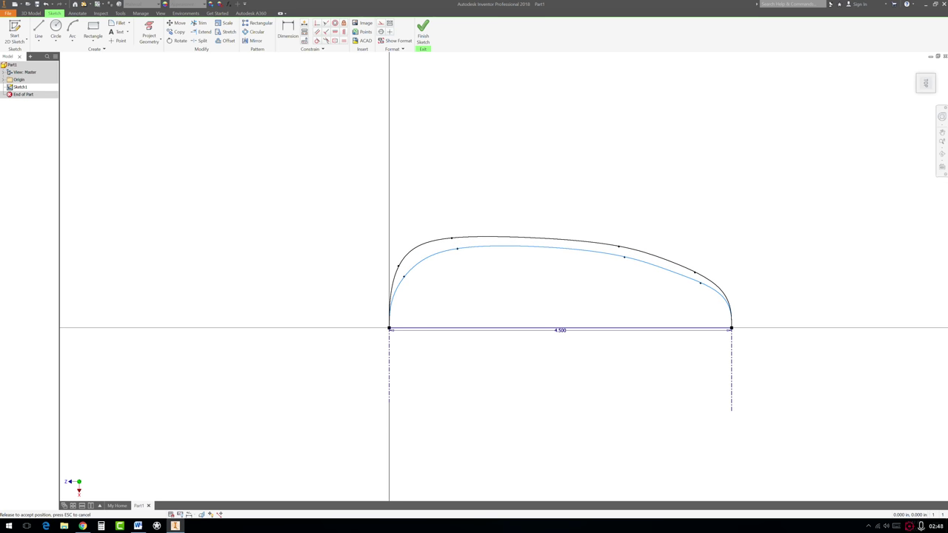
left_click(606, 362)
left_click_drag(399, 265, 403, 268)
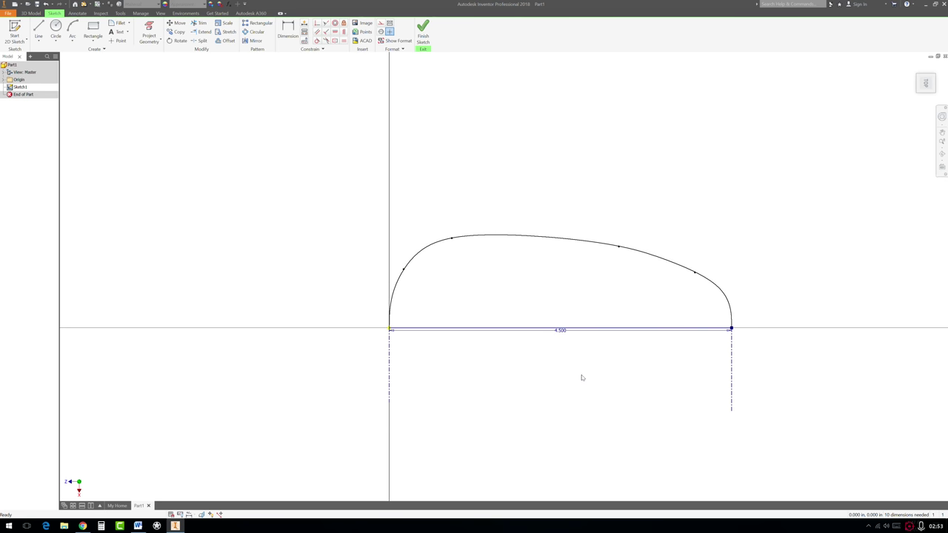
Finish the sketch and select the XZ origin plane.
left_click(423, 31)
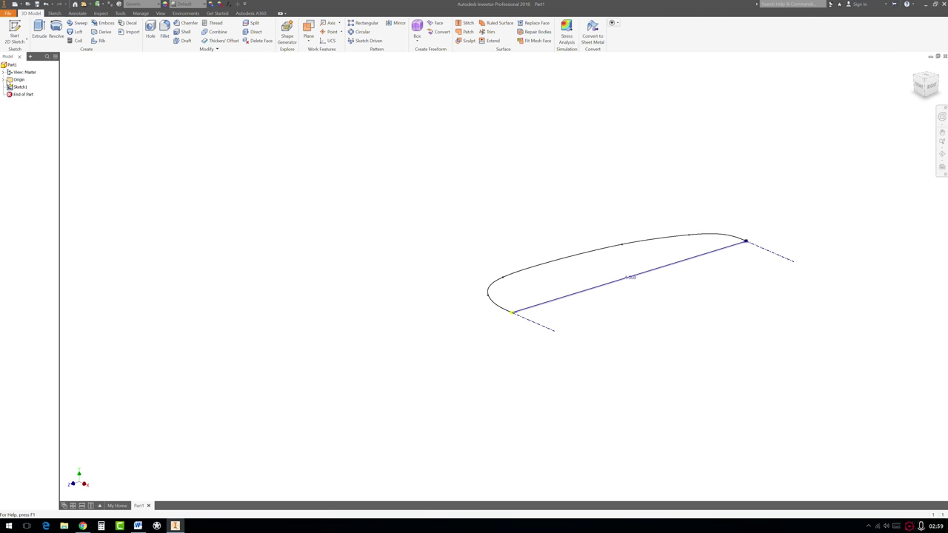
left_click(3, 80)
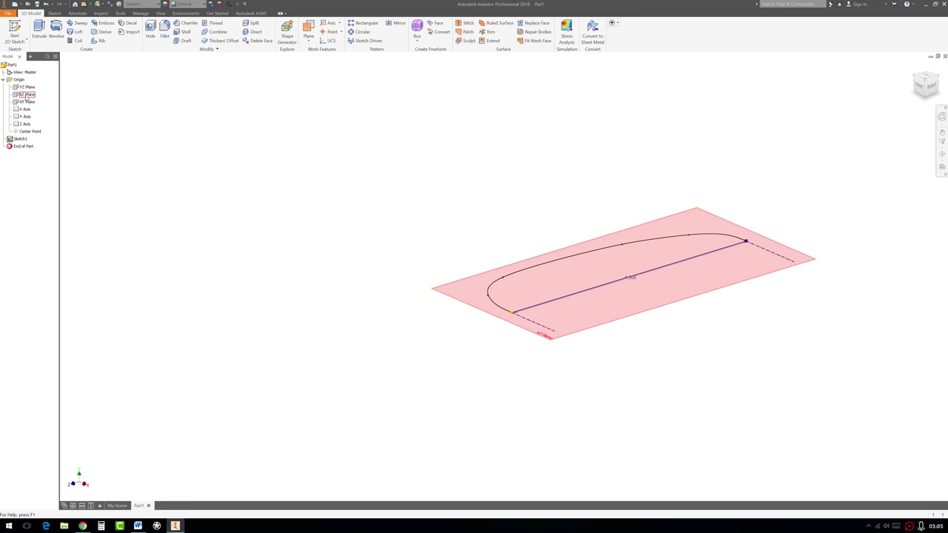
left_click(26, 96)
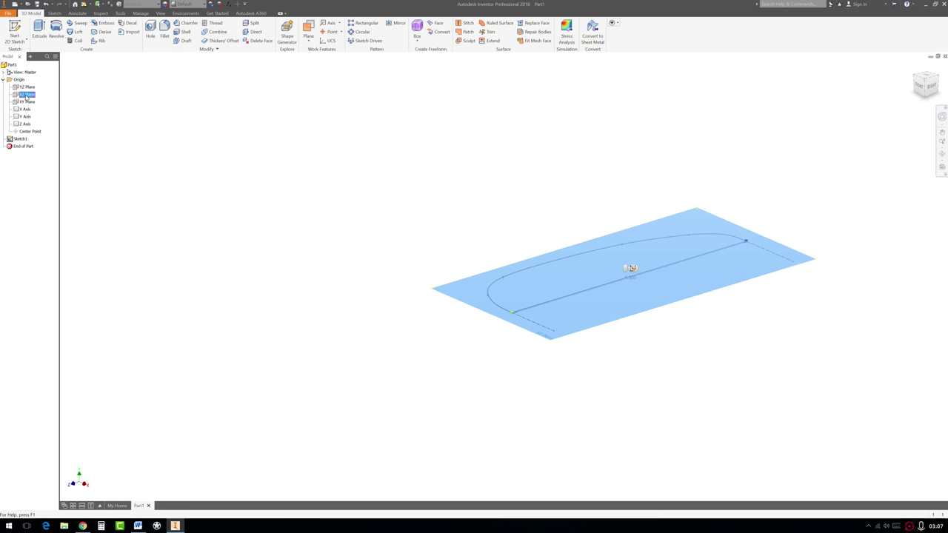
Create Work Plane1 offset parallel to the XZ plane.
left_click(308, 38)
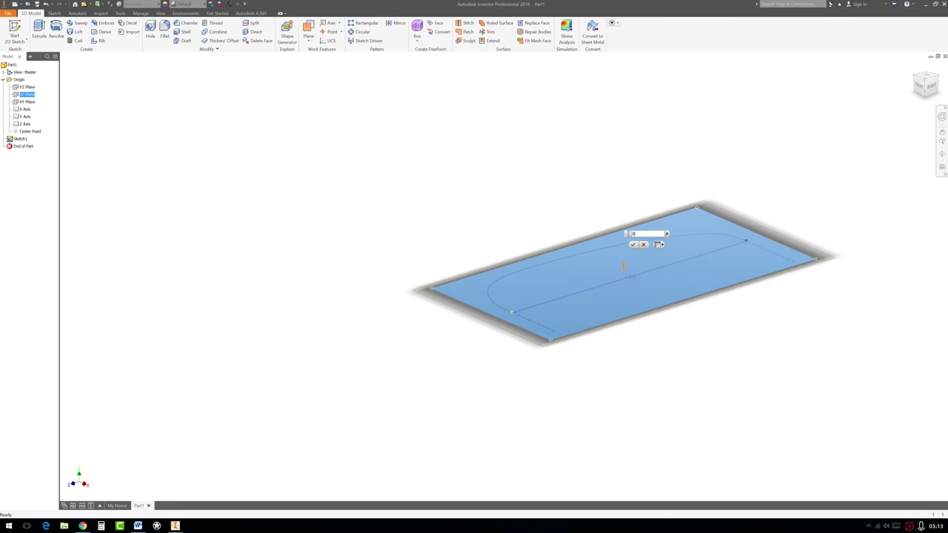
left_click(633, 244)
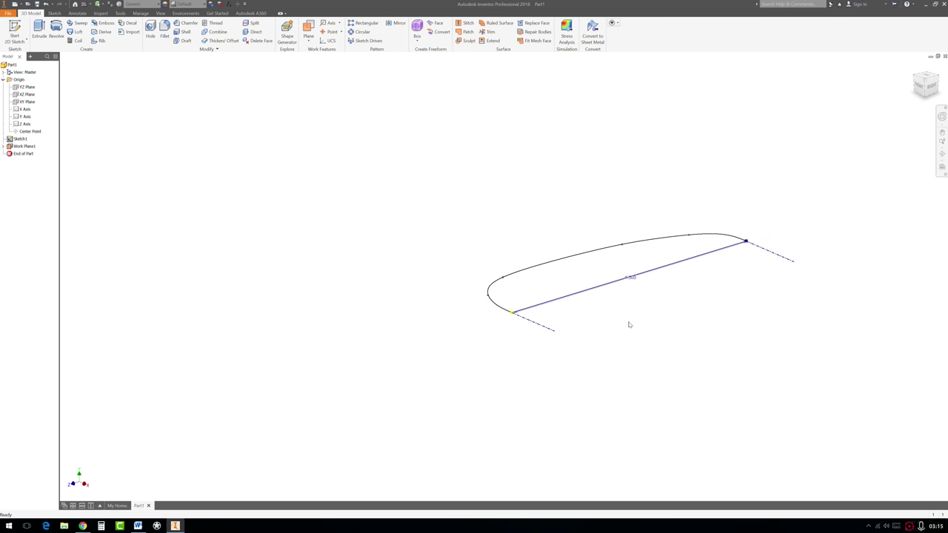
scroll(630, 320, "down", 5)
scroll(711, 106, "up", 5)
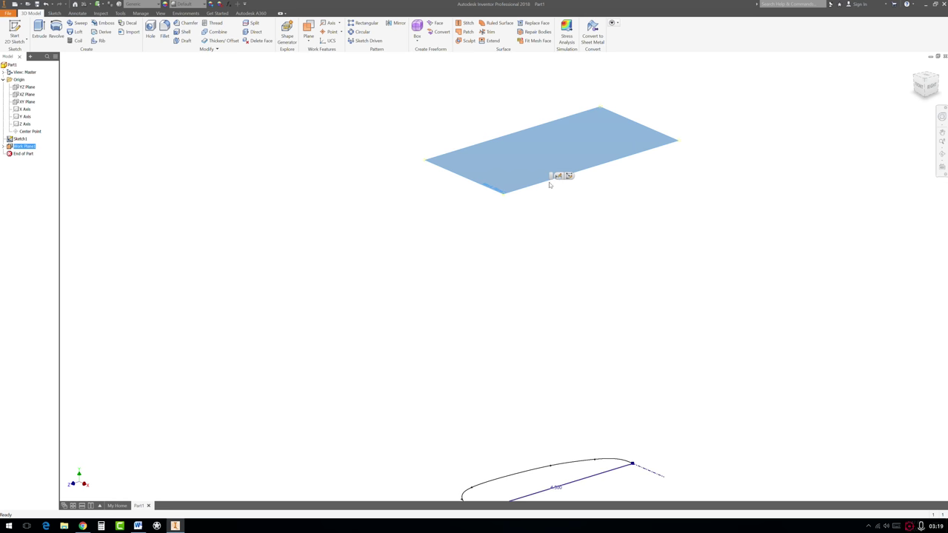
Create Sketch2 on Work Plane1 with a 3 in line starting at the origin.
left_click(569, 176)
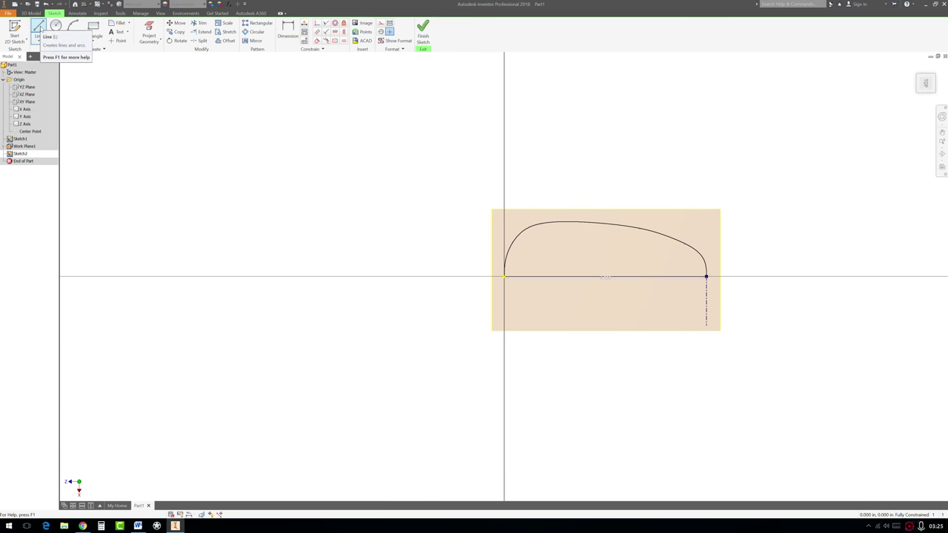
left_click(40, 32)
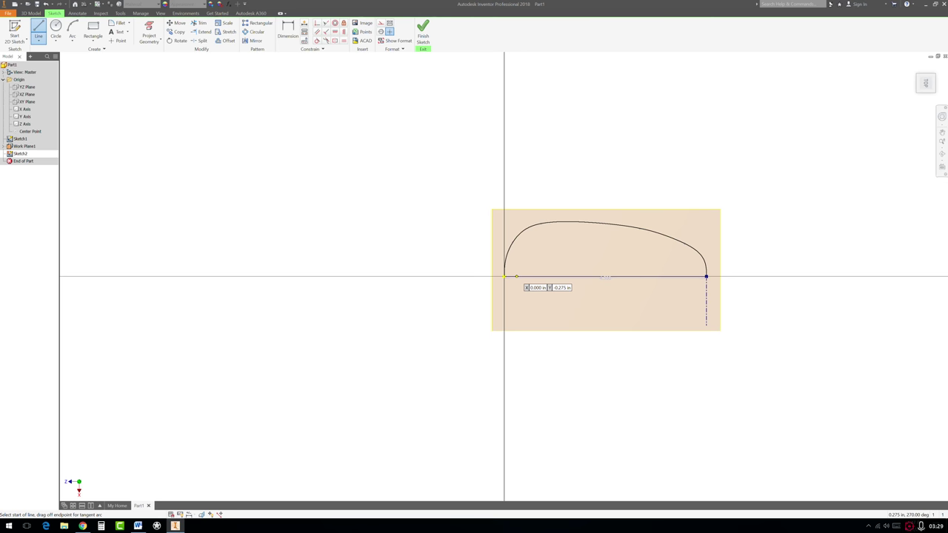
left_click(504, 276)
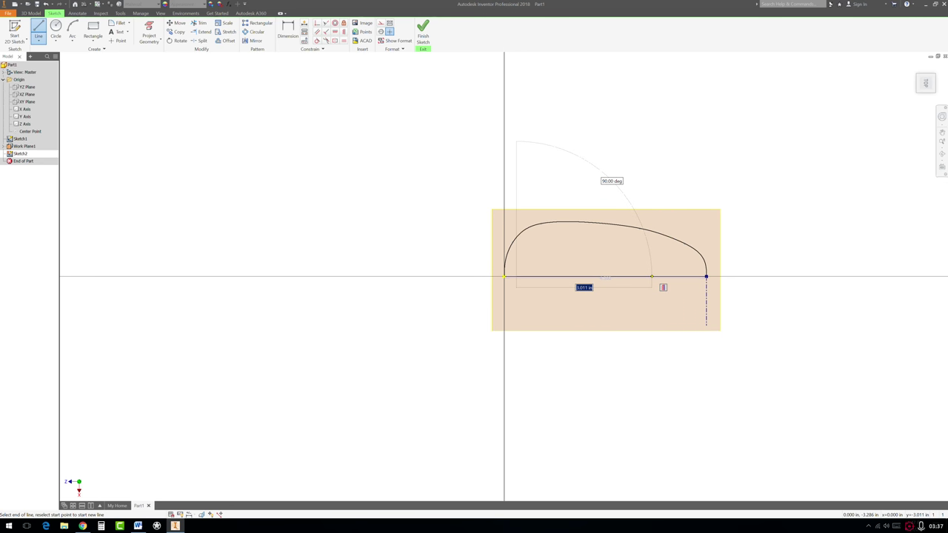
type("3")
key("Return")
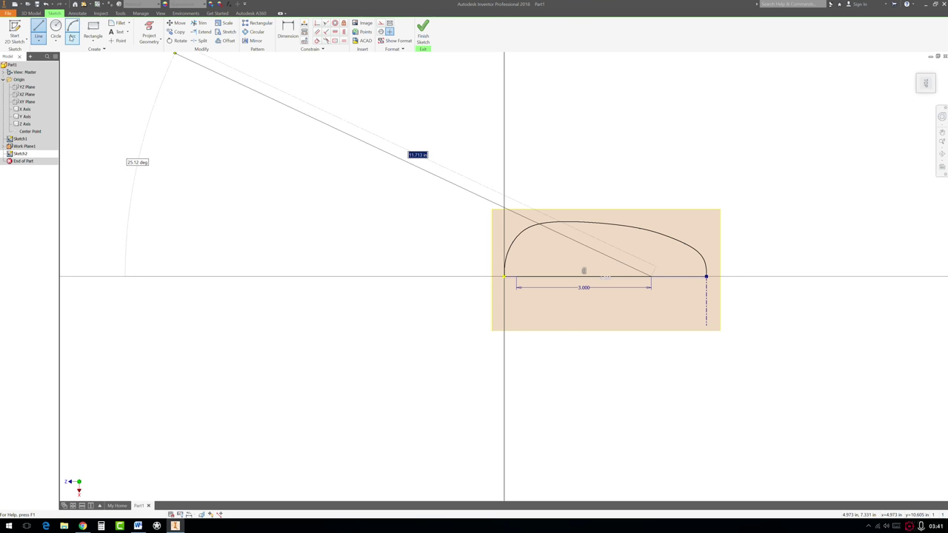
Draw a control-vertex spline arching from the 3.000 line's left end to its right end.
left_click(39, 42)
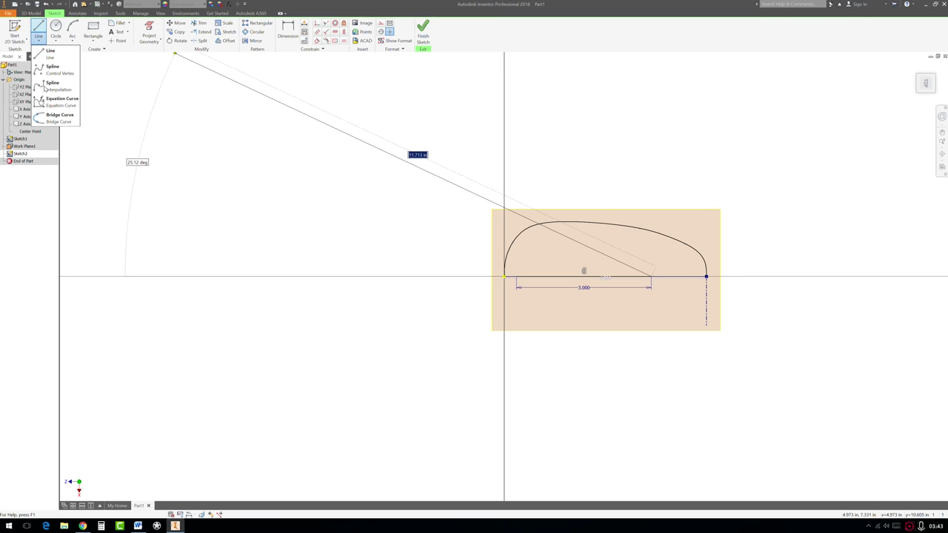
left_click(45, 77)
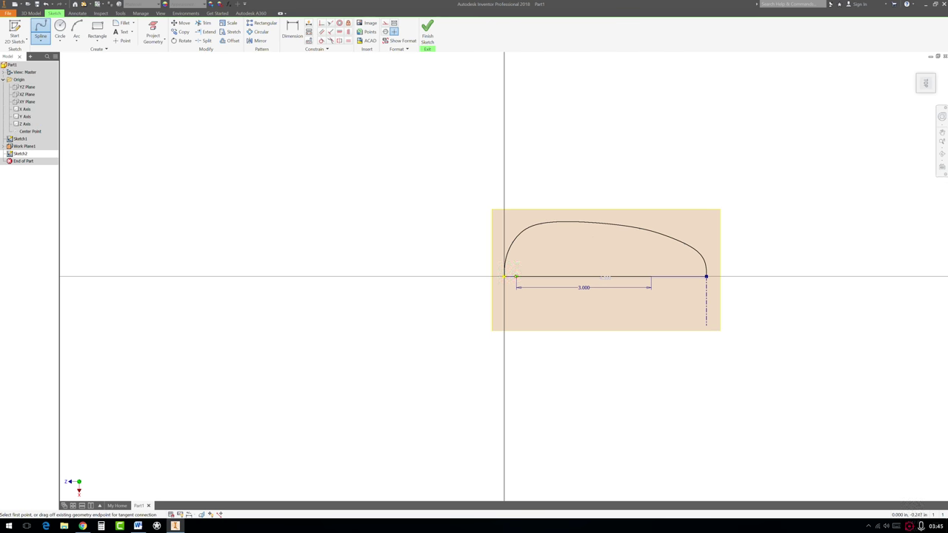
left_click(516, 276)
left_click(526, 250)
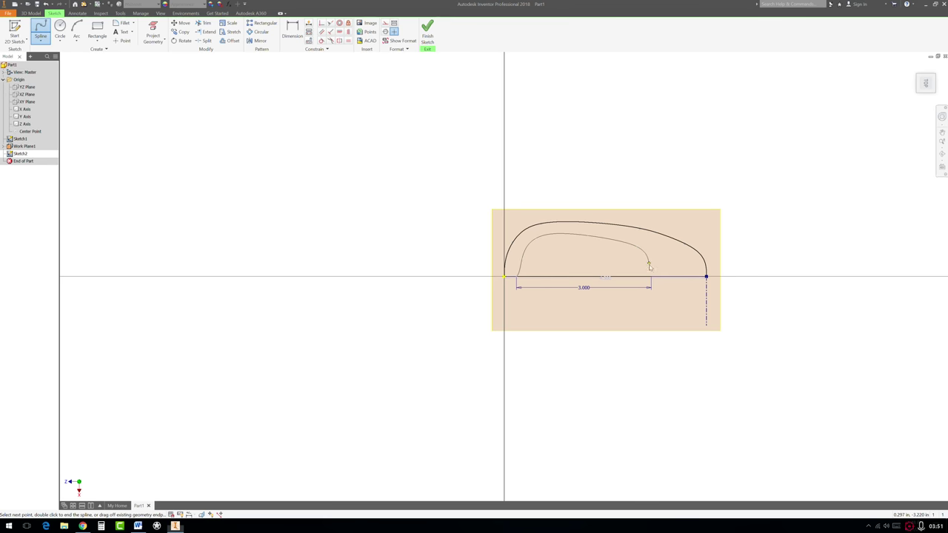
left_click(651, 277)
left_click(657, 267)
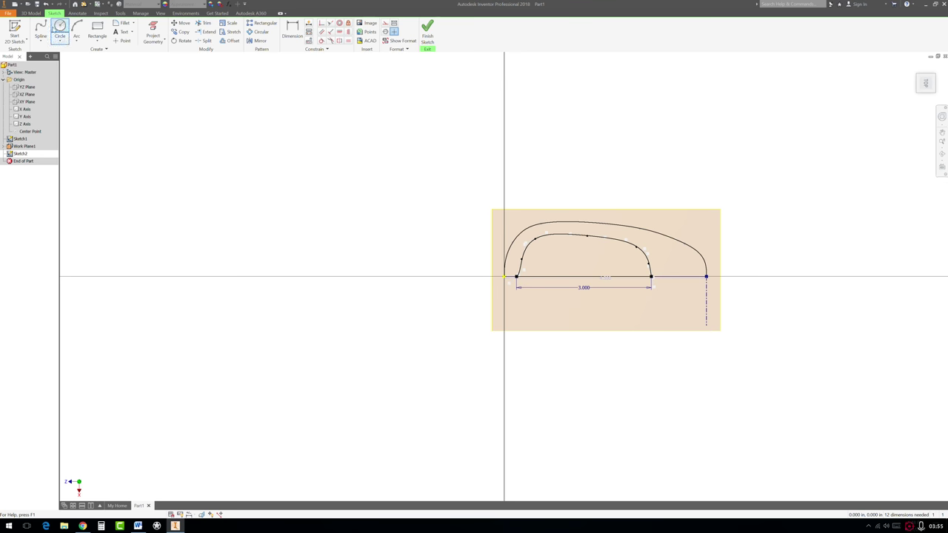
Draw vertical lines down from both ends of the 3.000 in line.
left_click(41, 43)
left_click(52, 53)
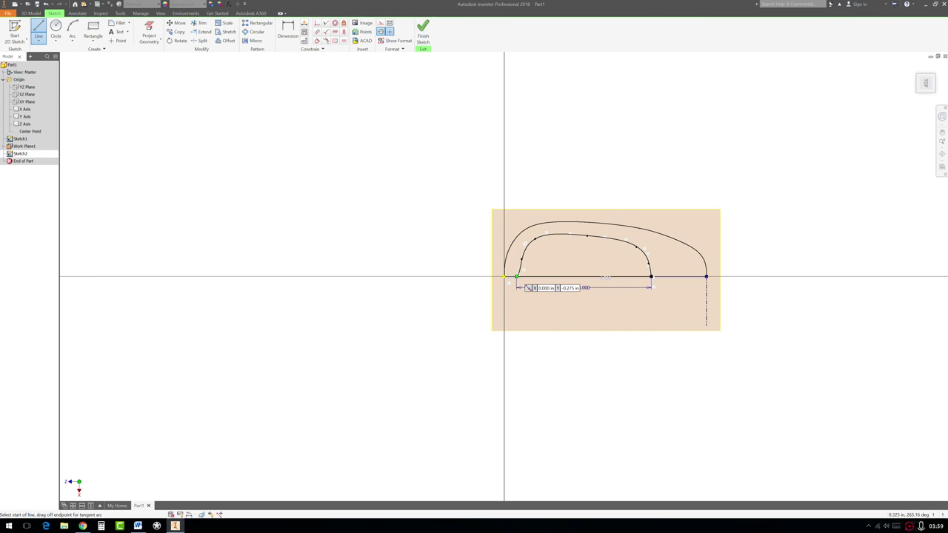
left_click(516, 276)
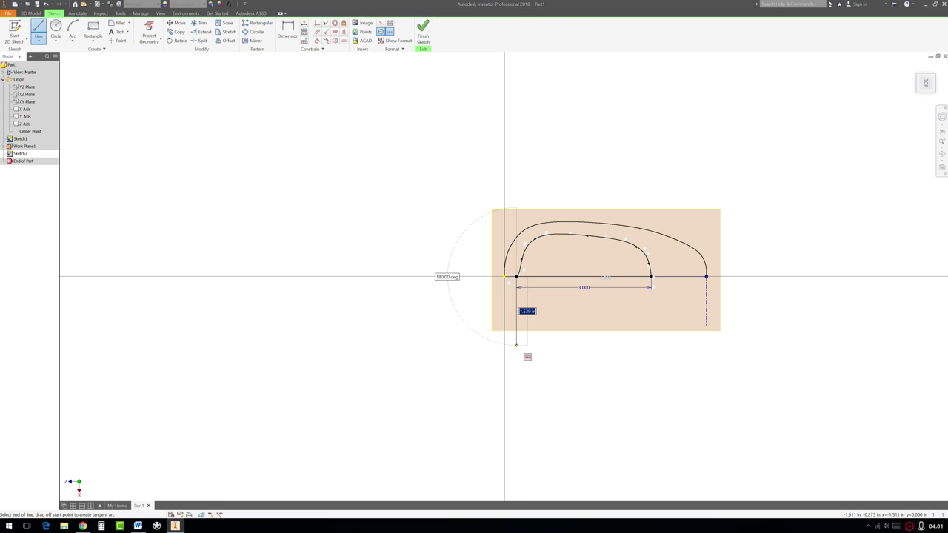
double_click(516, 344)
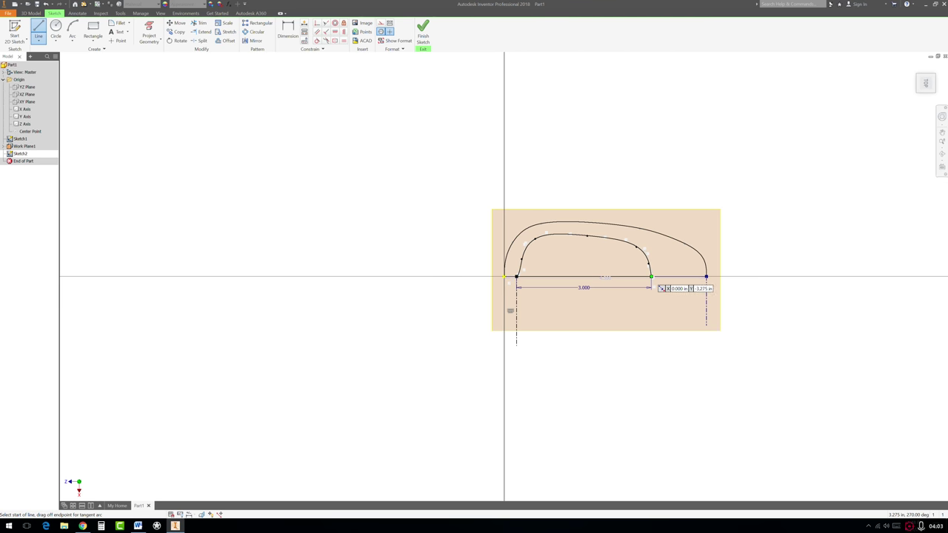
left_click(651, 276)
double_click(651, 353)
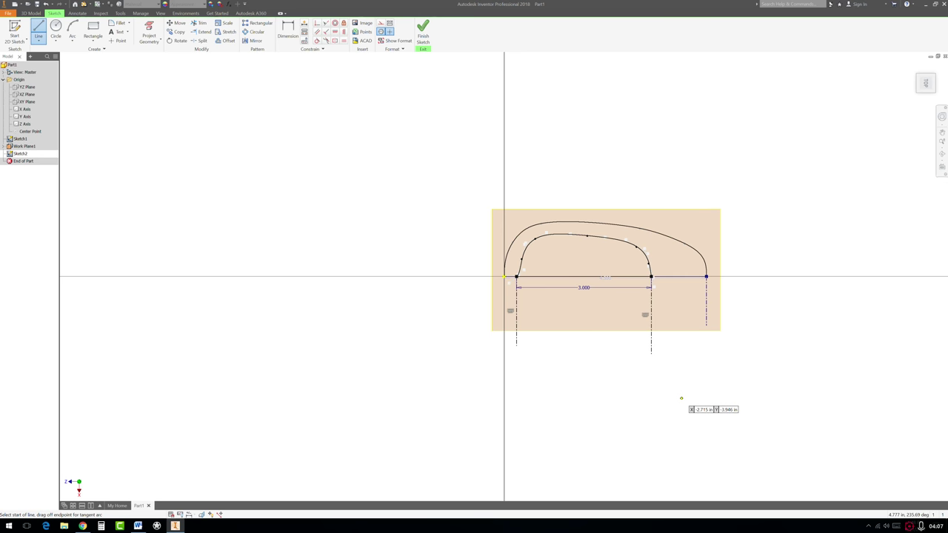
key("Escape")
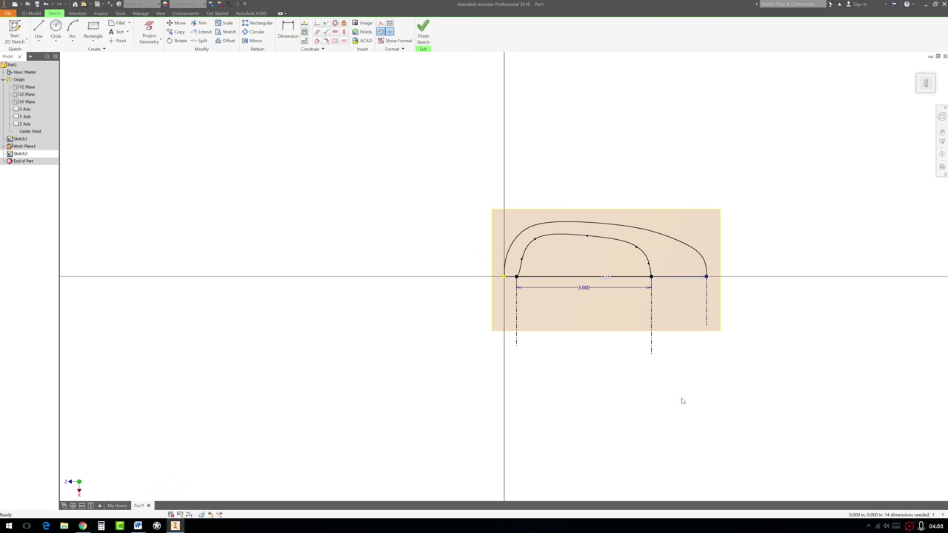
Apply Smooth (G2) constraints between the inner spline and both vertical lines.
left_click(326, 41)
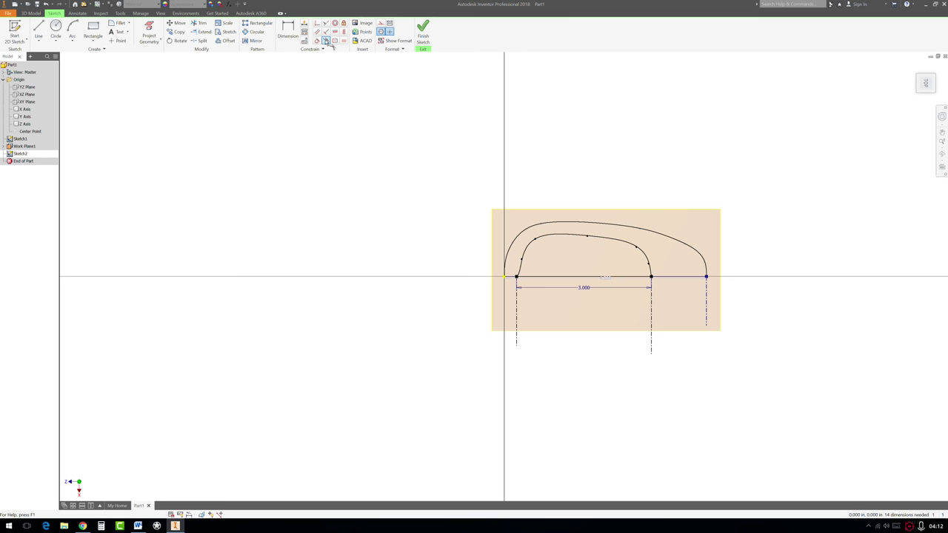
left_click(521, 265)
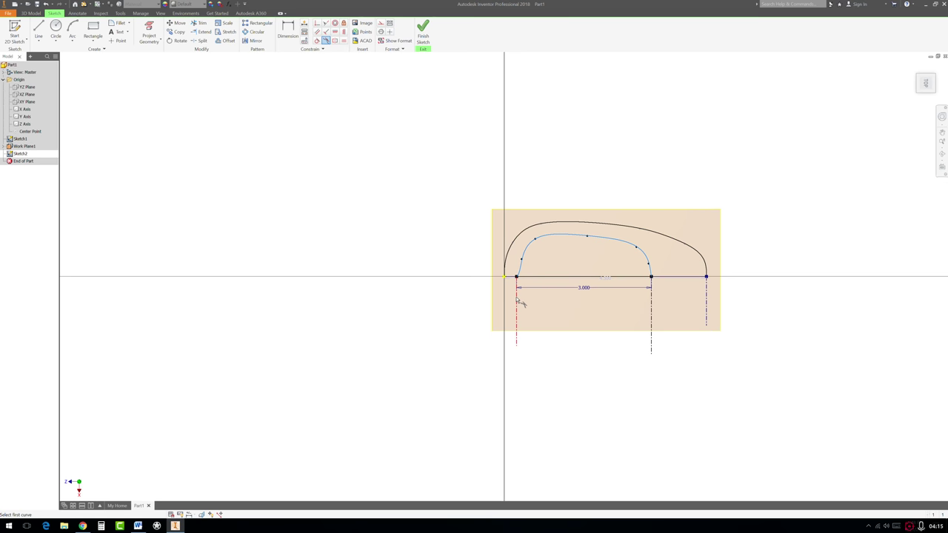
left_click(521, 298)
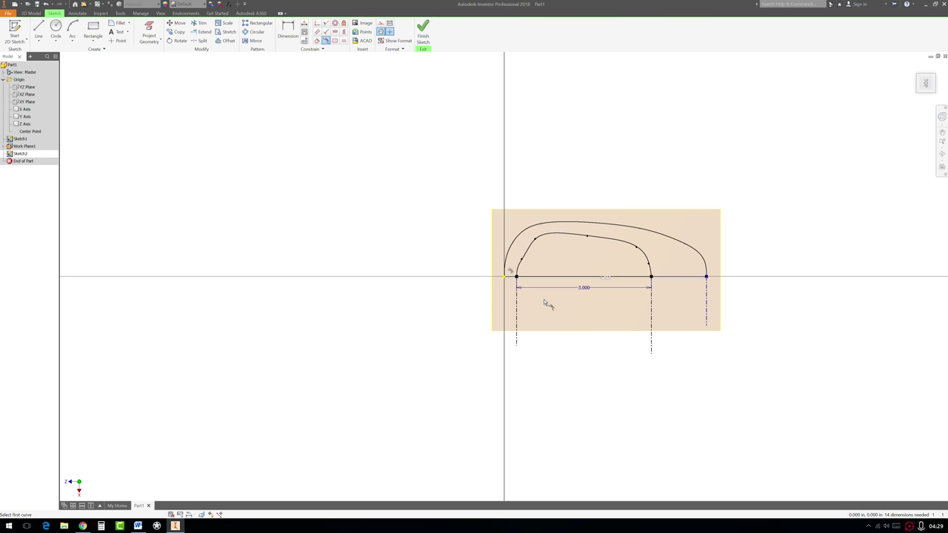
left_click(652, 274)
left_click(652, 299)
key("Escape")
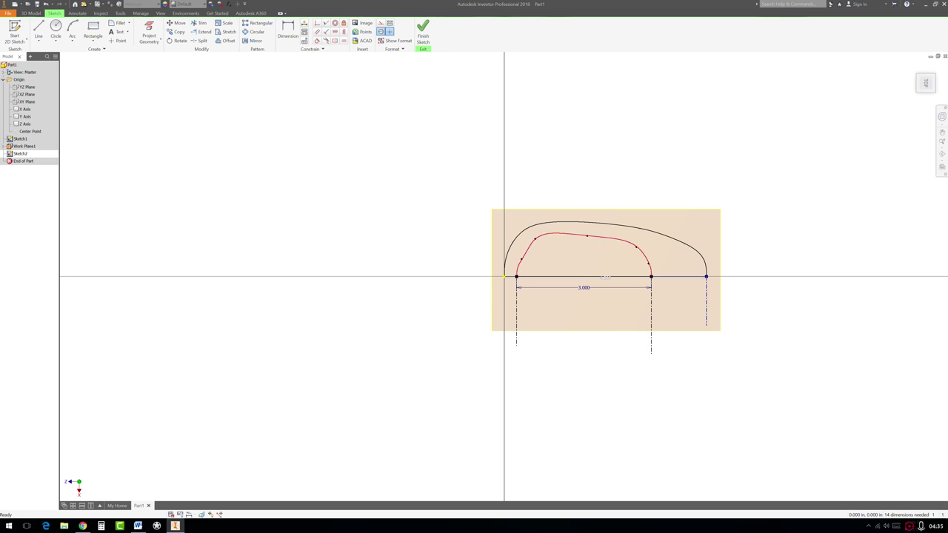
left_click(524, 249)
key("Escape")
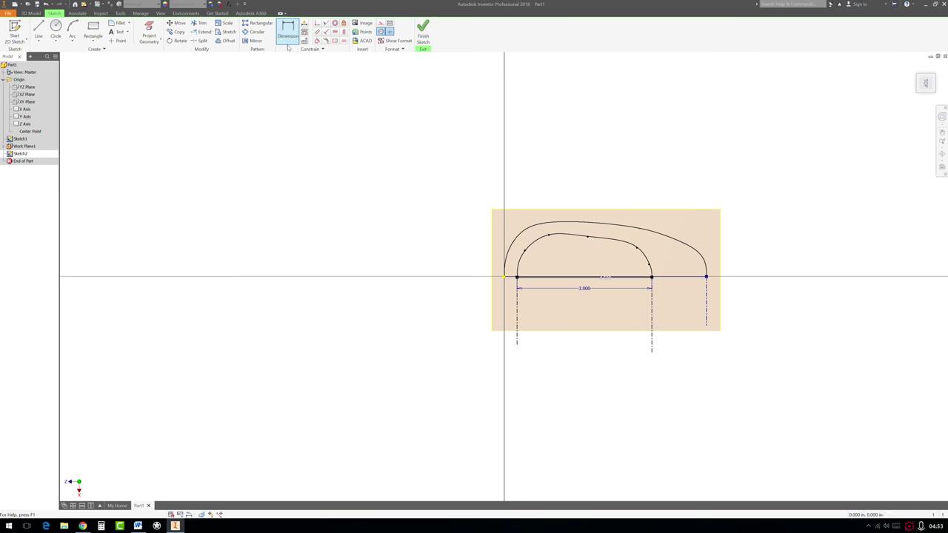
Dimension the inner profile's left endpoint 0.250 in from the vertical axis, then finish Sketch2.
left_click(288, 33)
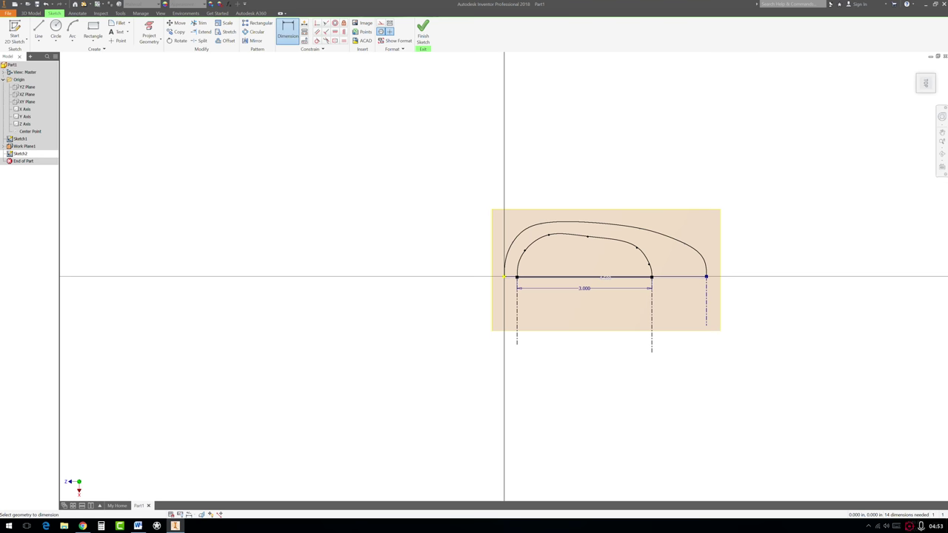
left_click(516, 290)
left_click(505, 291)
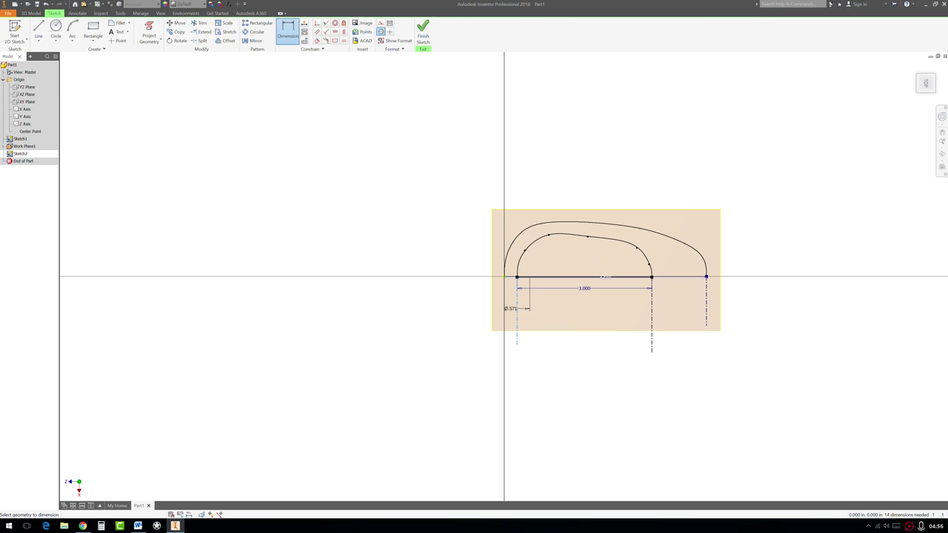
key("Escape")
key("d")
left_click(516, 277)
left_click(505, 285)
left_click(511, 289)
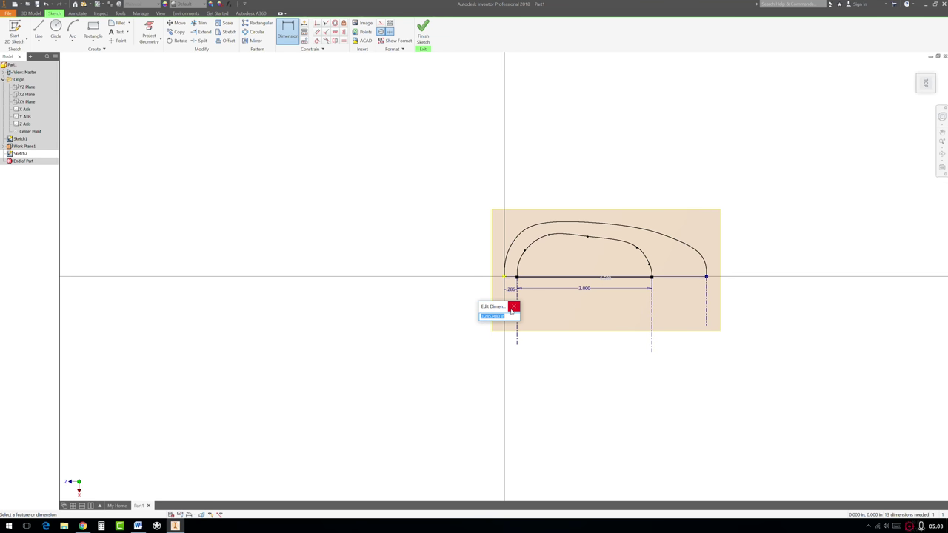
type(".25")
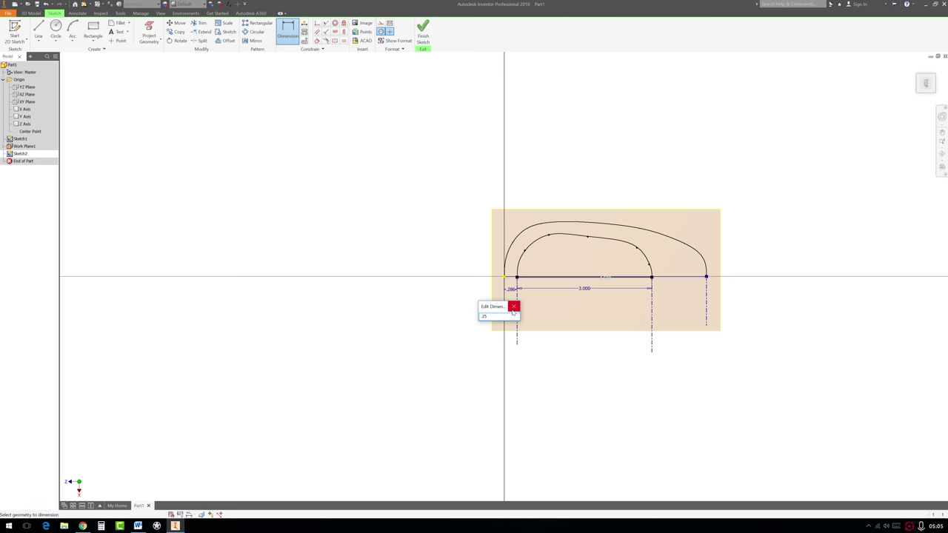
key("Return")
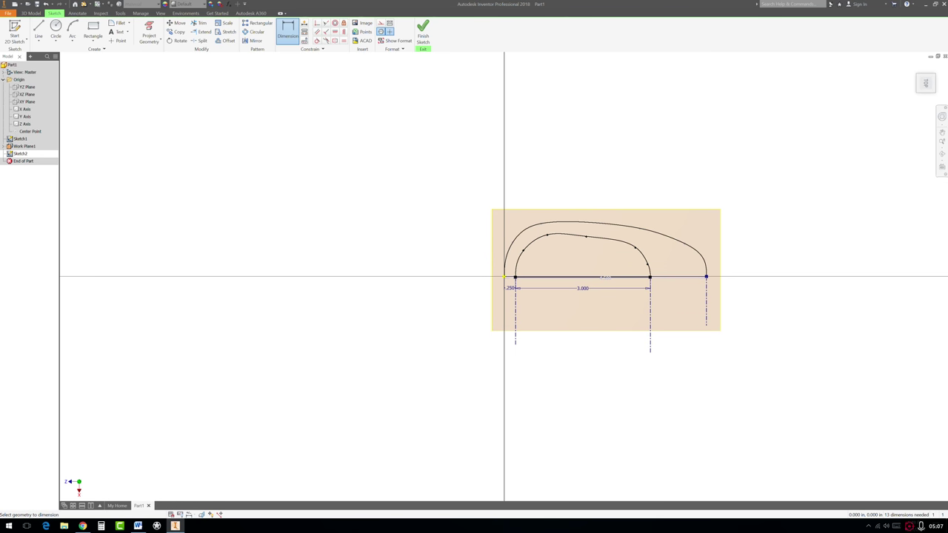
left_click(423, 33)
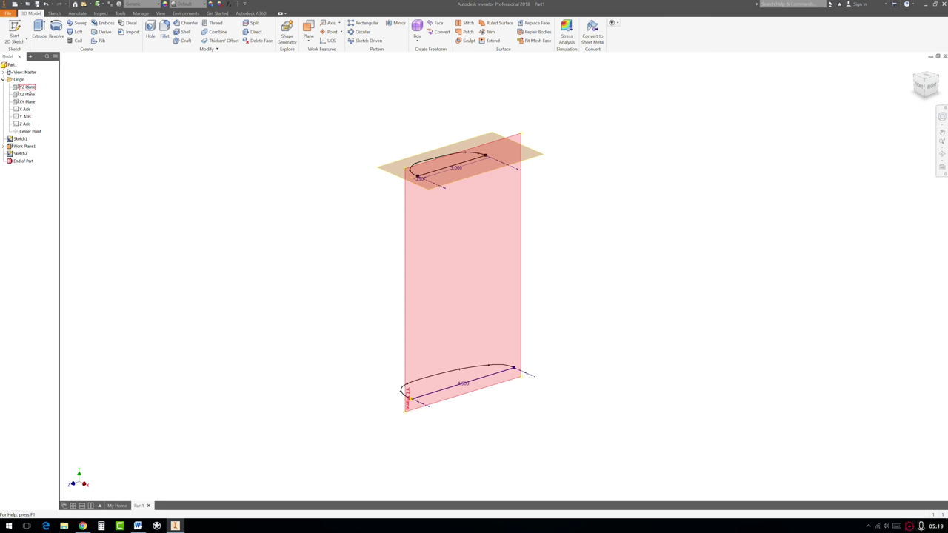
Start a new sketch on the YZ Plane and project the existing profile geometry into it.
left_click(27, 87)
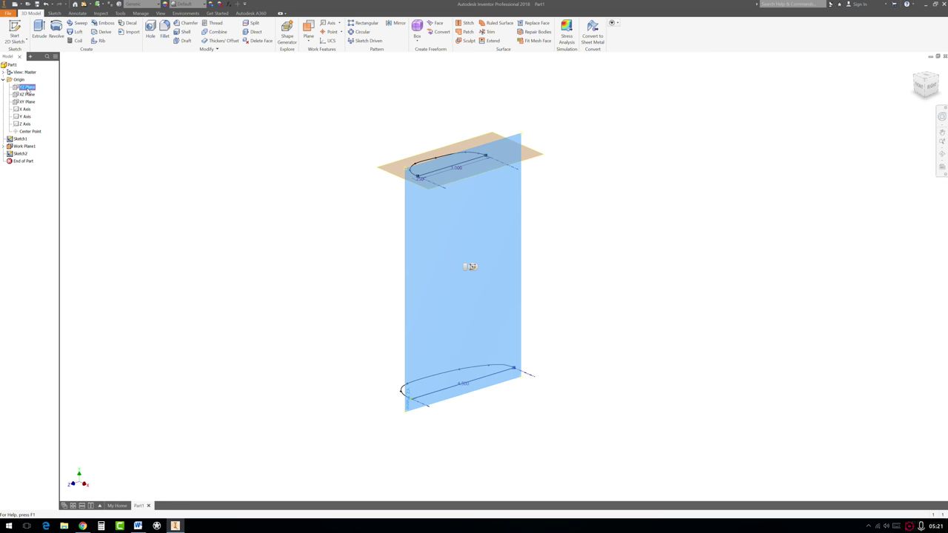
left_click(471, 266)
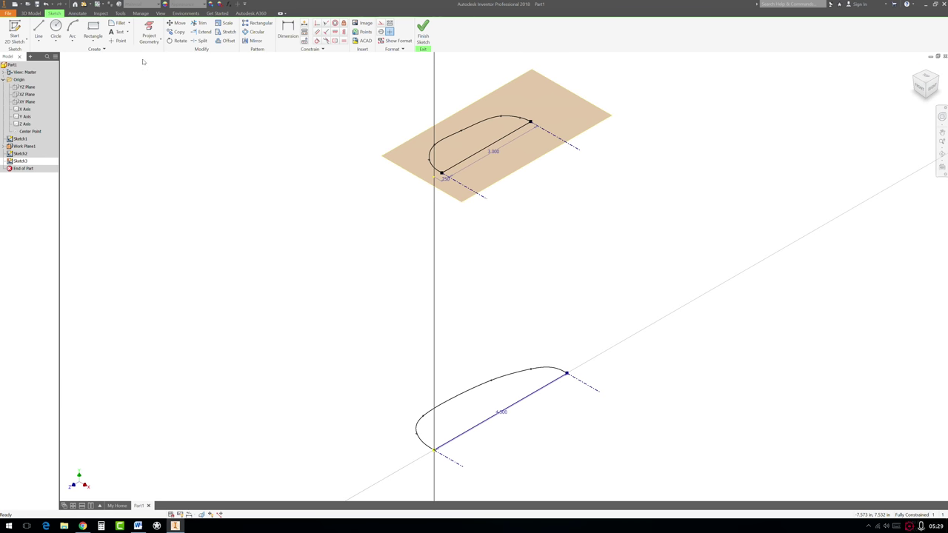
left_click(38, 41)
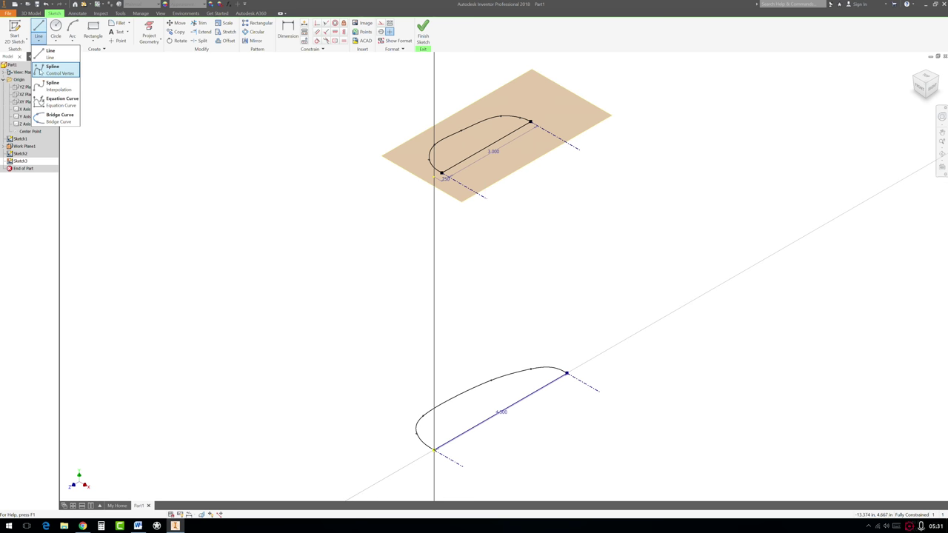
left_click(47, 95)
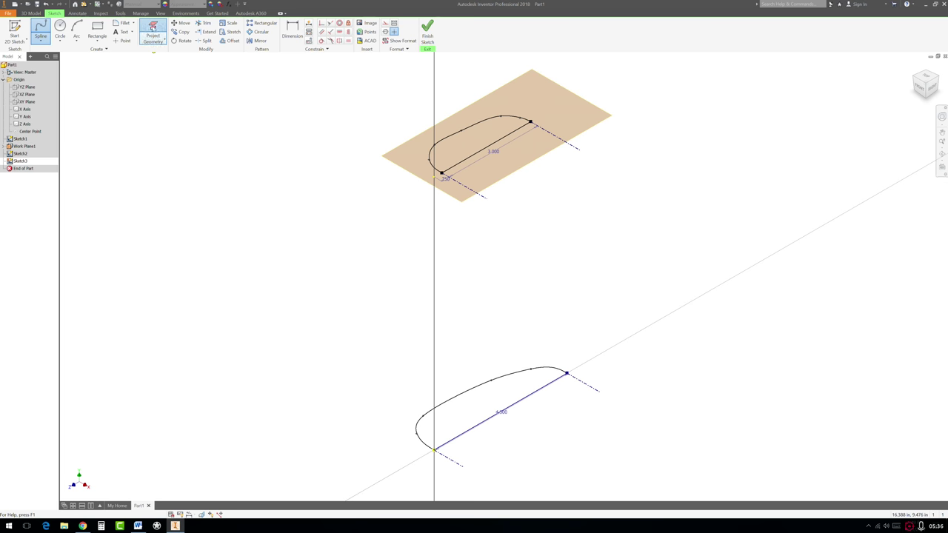
left_click(152, 35)
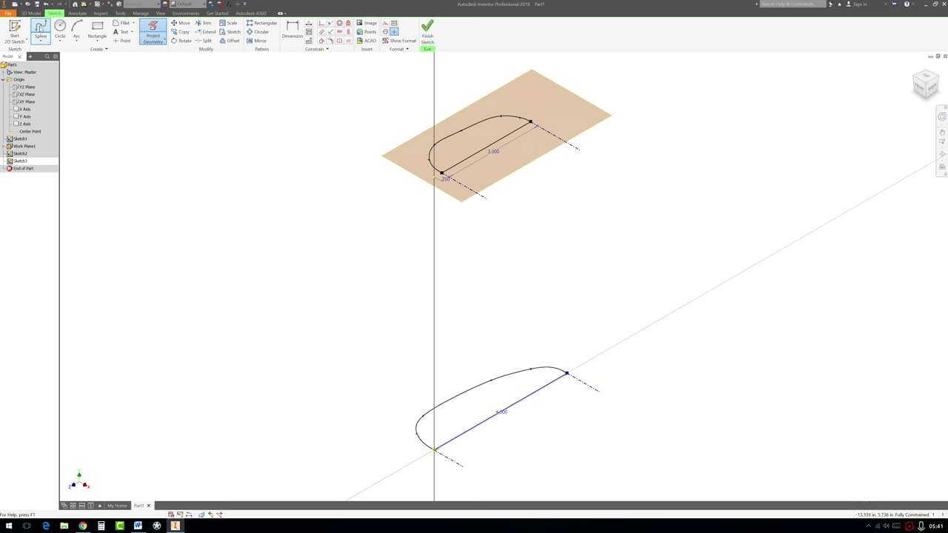
Draw a bowed spline from the base profile's origin to the top profile's left end and finish the sketch.
left_click(40, 32)
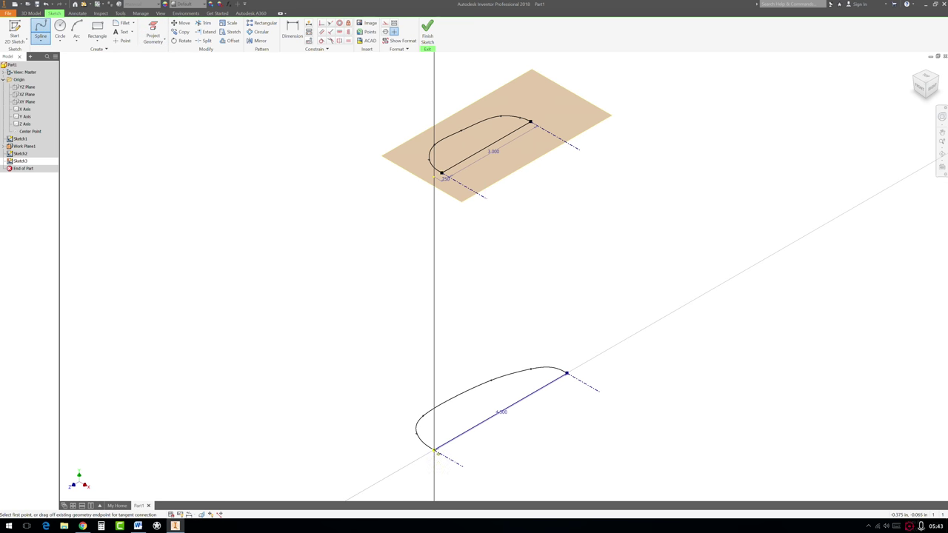
left_click(433, 450)
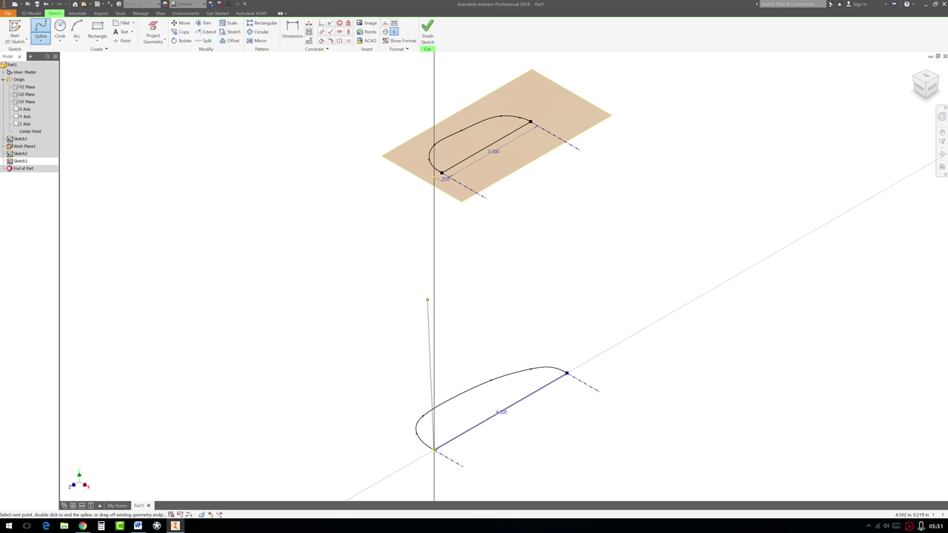
left_click(427, 300)
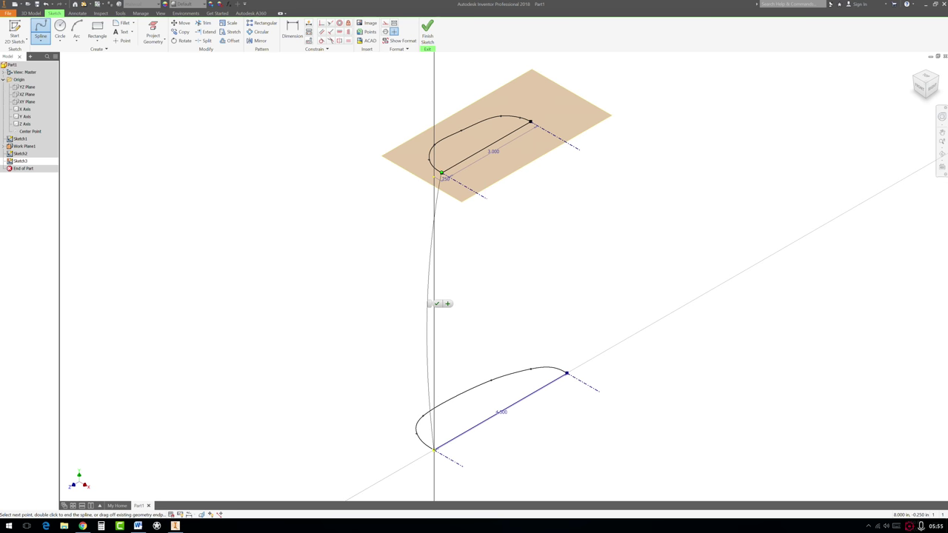
left_click(441, 173)
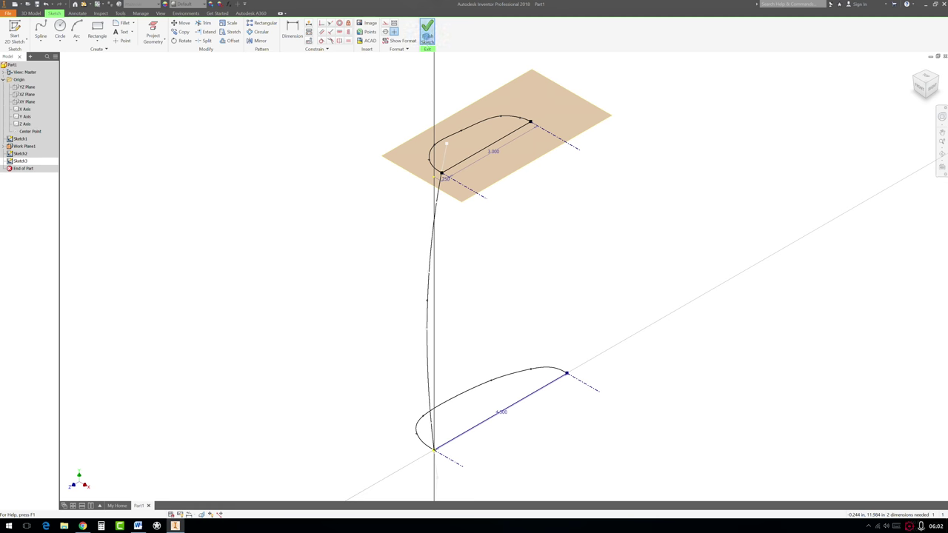
left_click(427, 31)
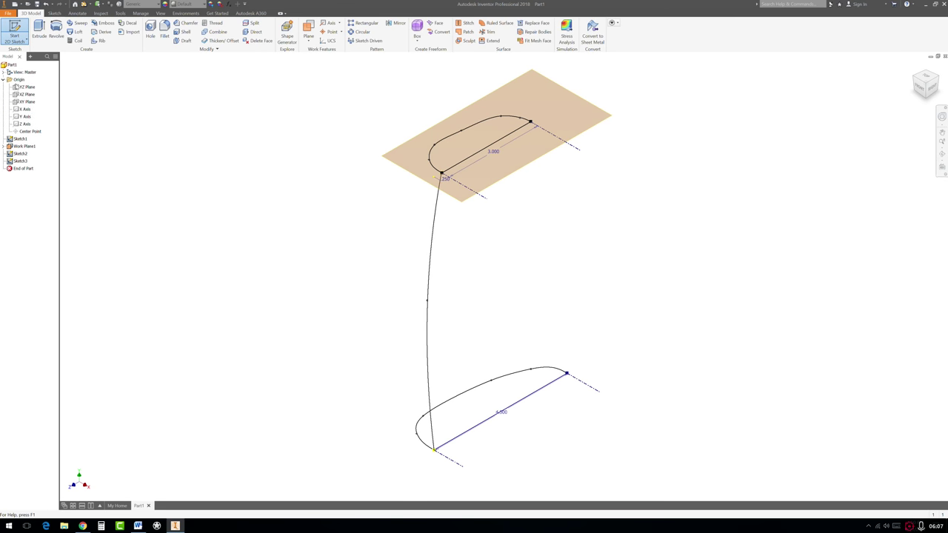
Start a new sketch on the YZ Plane in isometric view and project the existing profiles.
left_click(15, 31)
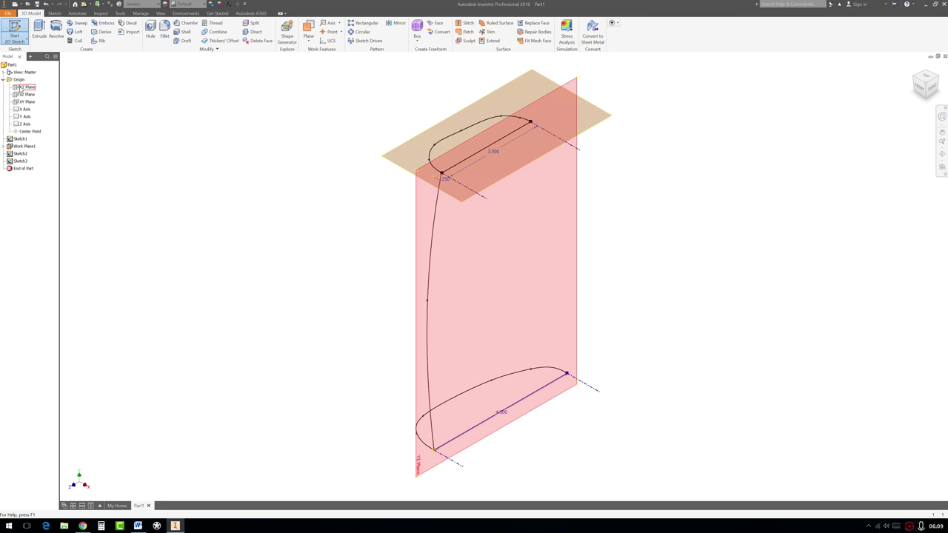
left_click(25, 88)
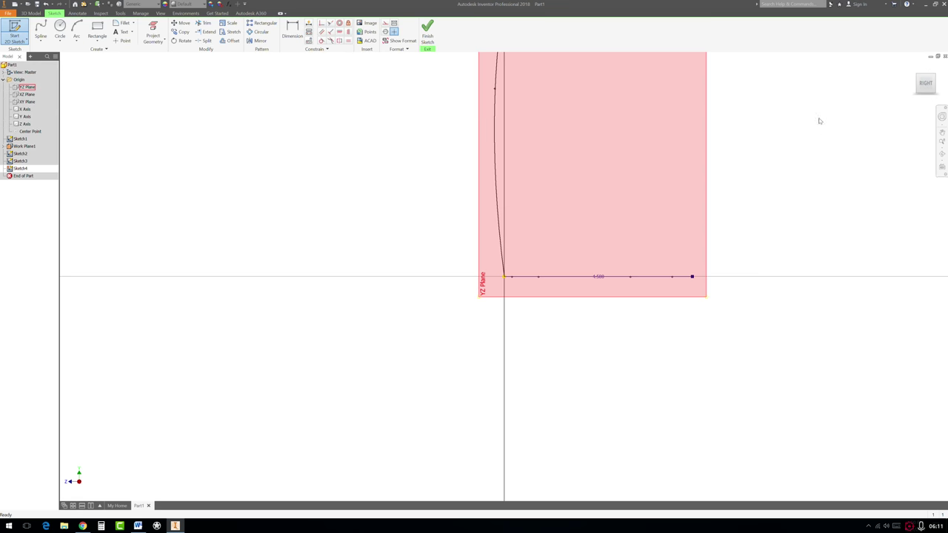
left_click(913, 67)
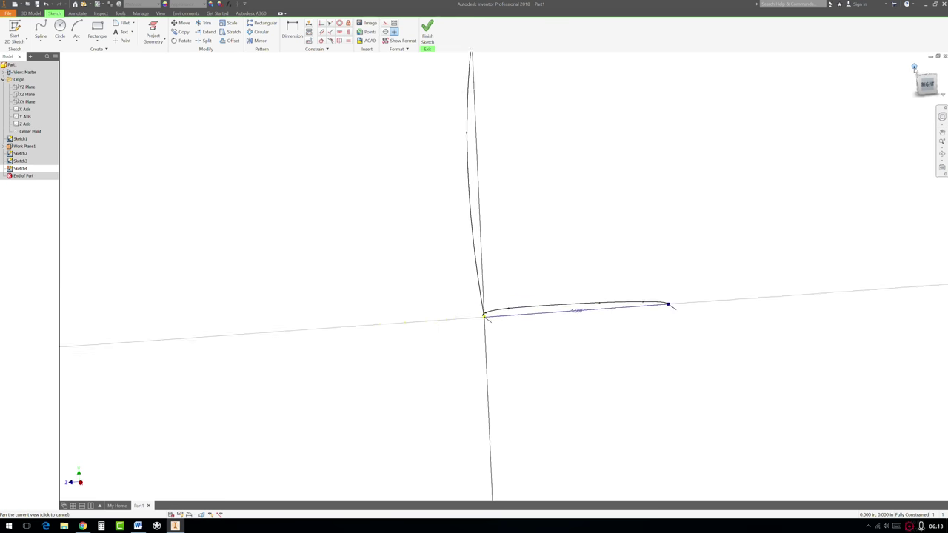
left_click(152, 36)
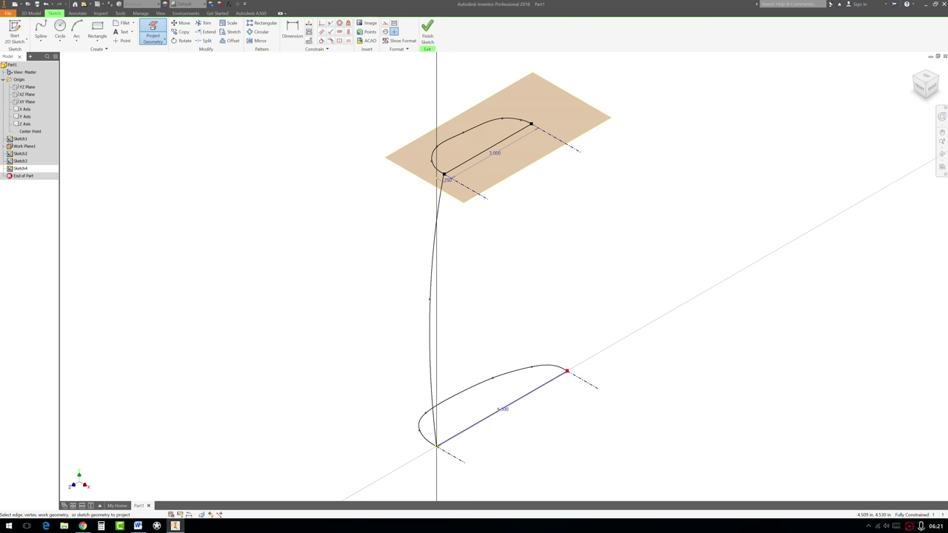
Draw a spline joining the right ends of the bottom and top profiles, then finish Sketch4.
left_click(41, 33)
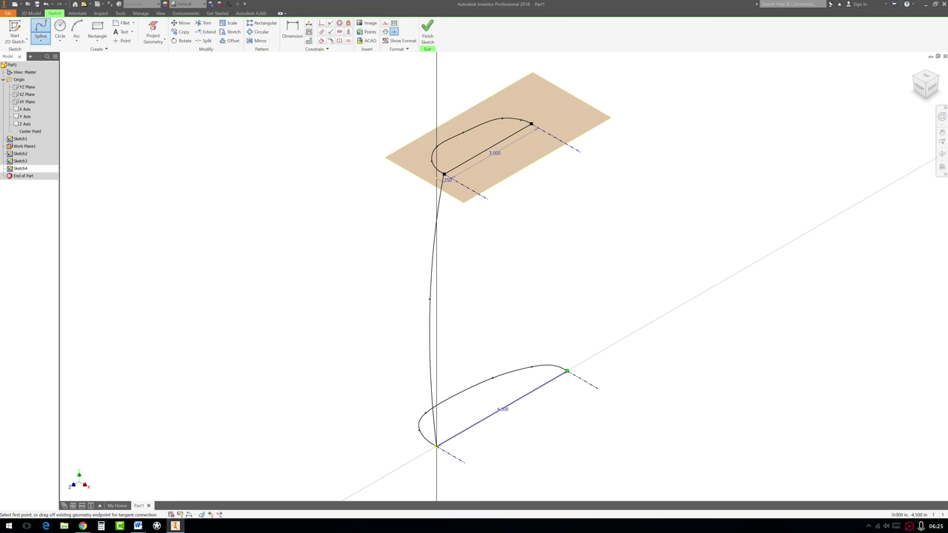
left_click(567, 370)
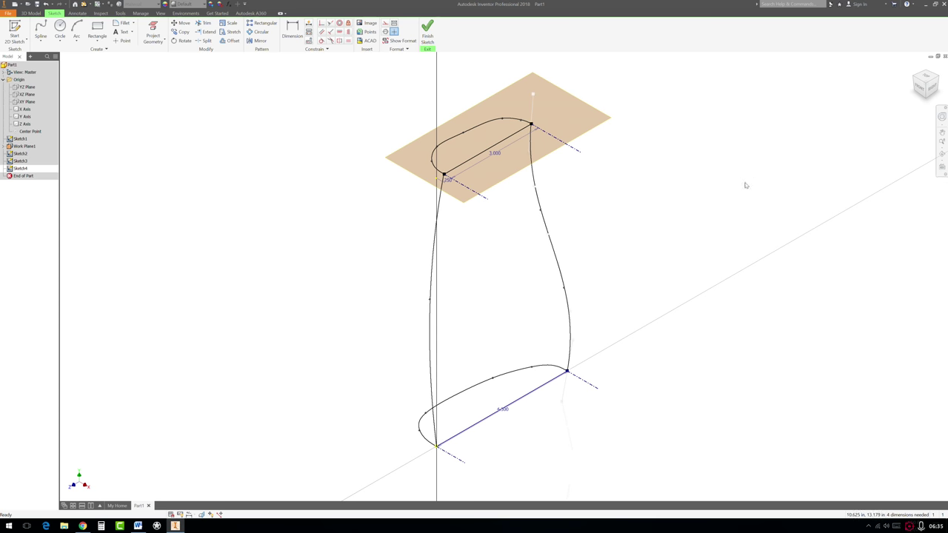
left_click(924, 88)
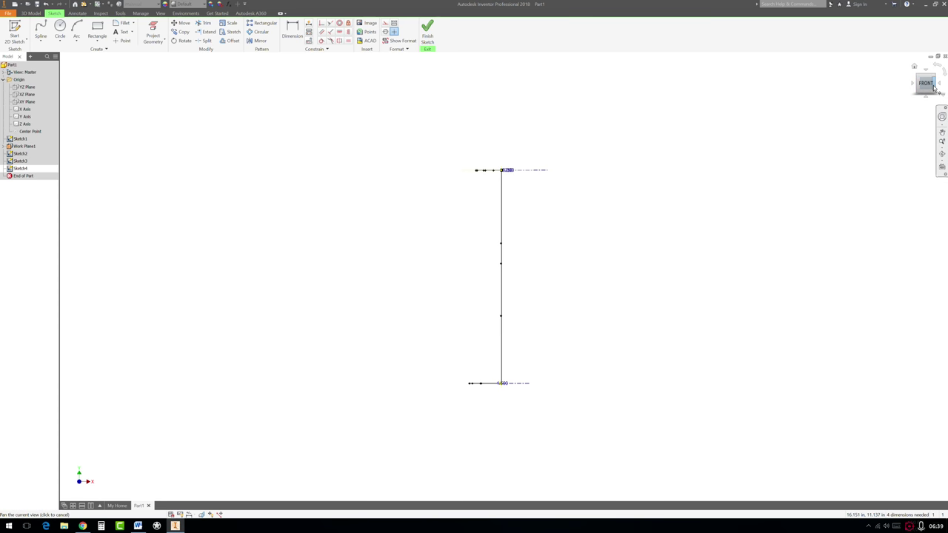
left_click(935, 87)
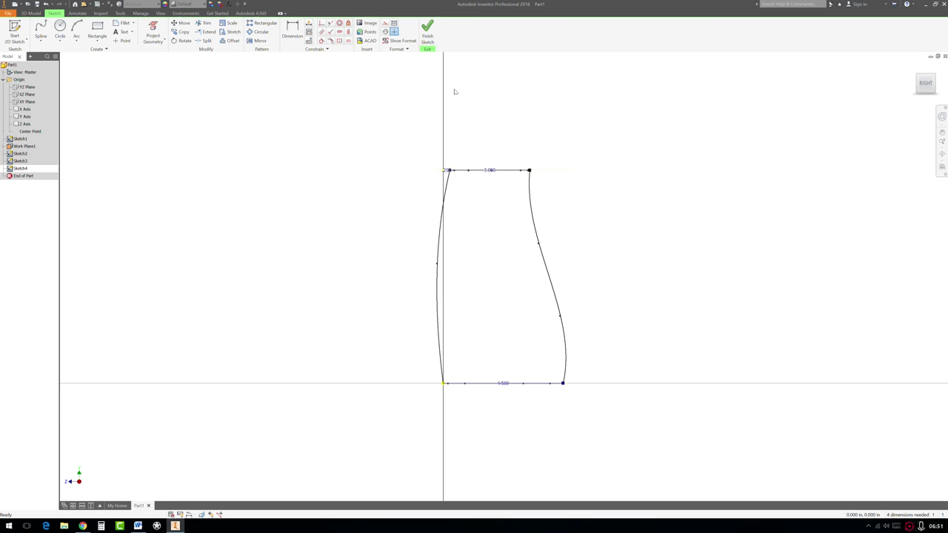
left_click(428, 31)
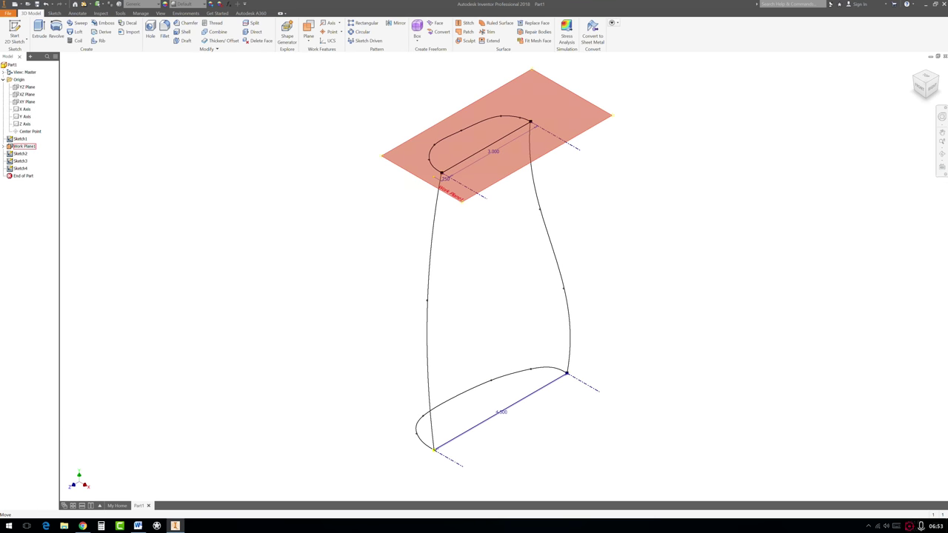
Hide Work Plane1 and pick Sketch1 and Sketch2 as loft sections.
right_click(471, 107)
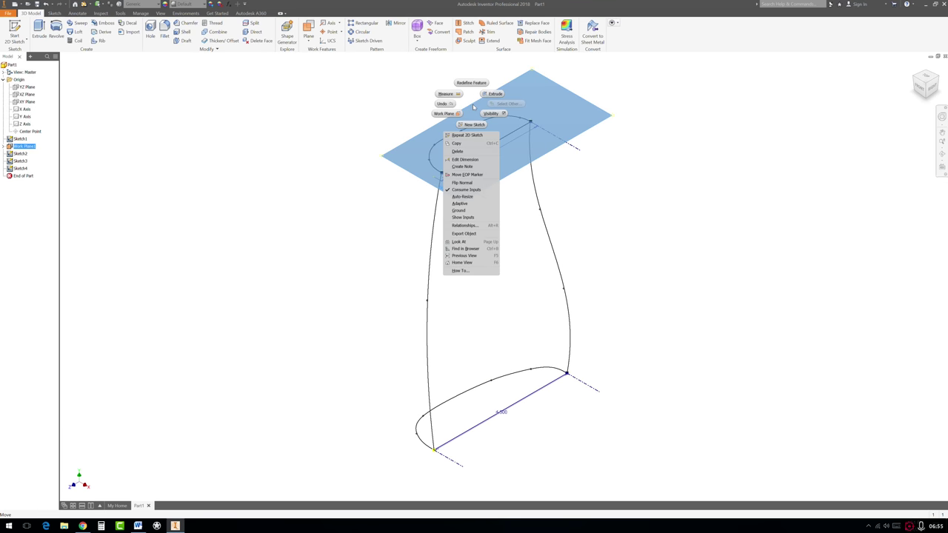
left_click(495, 114)
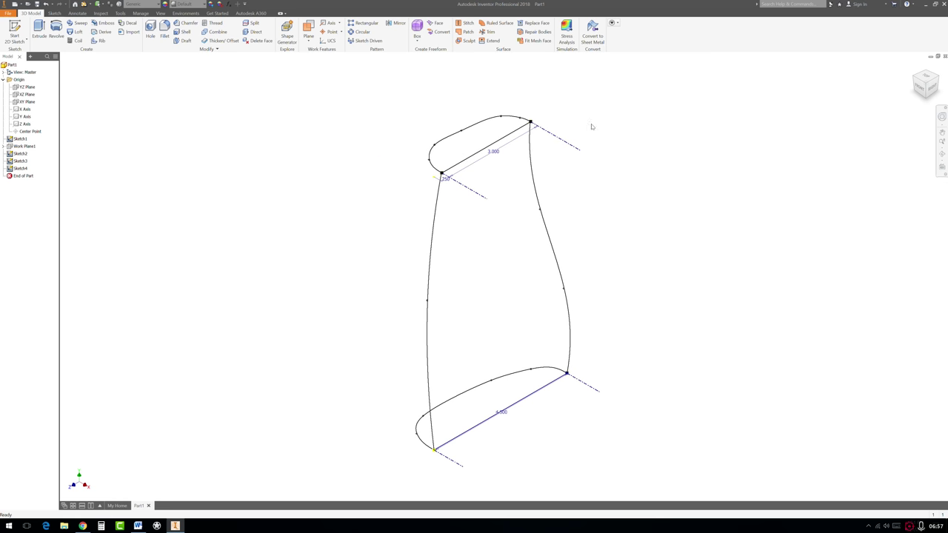
left_click(76, 33)
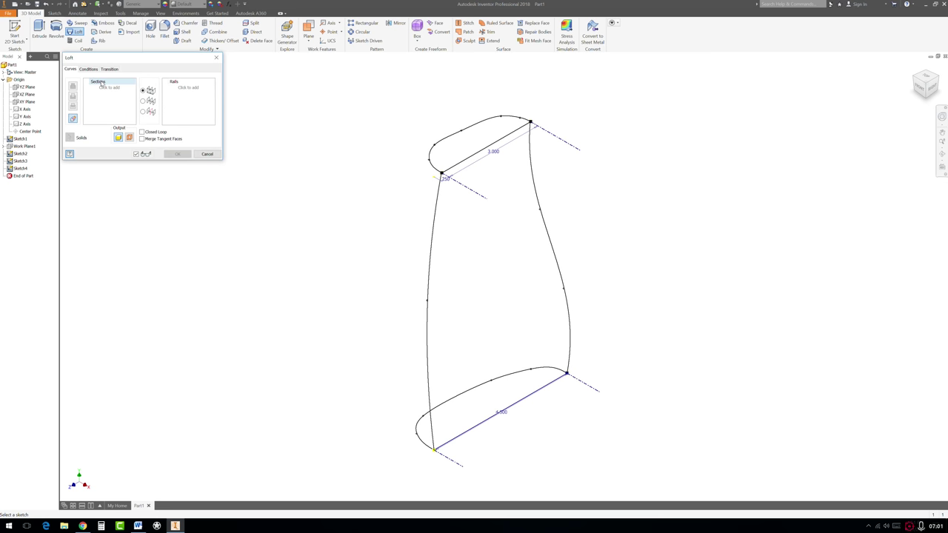
left_click(115, 88)
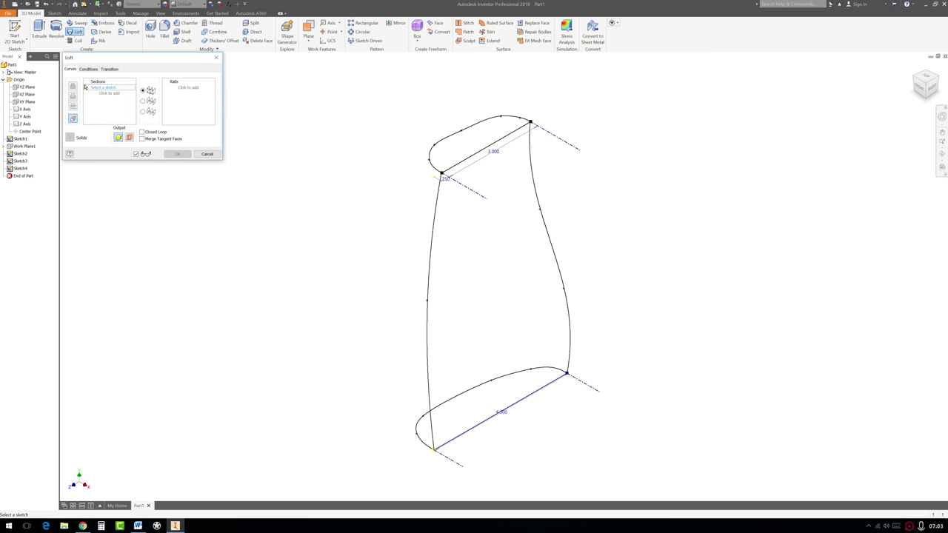
left_click(20, 139)
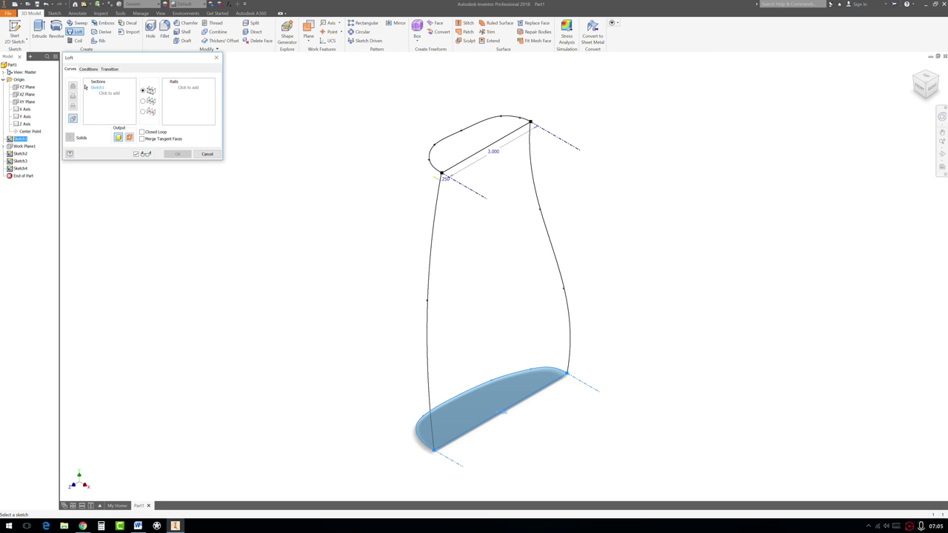
left_click(482, 142)
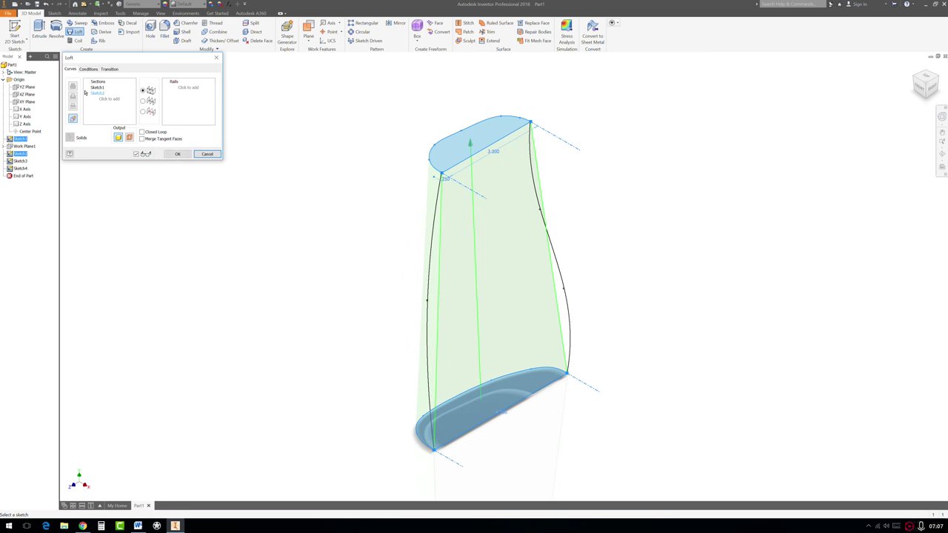
Add Sketch3 and Sketch4 as loft rails, attempt the loft, and cancel it after it fails.
left_click(168, 90)
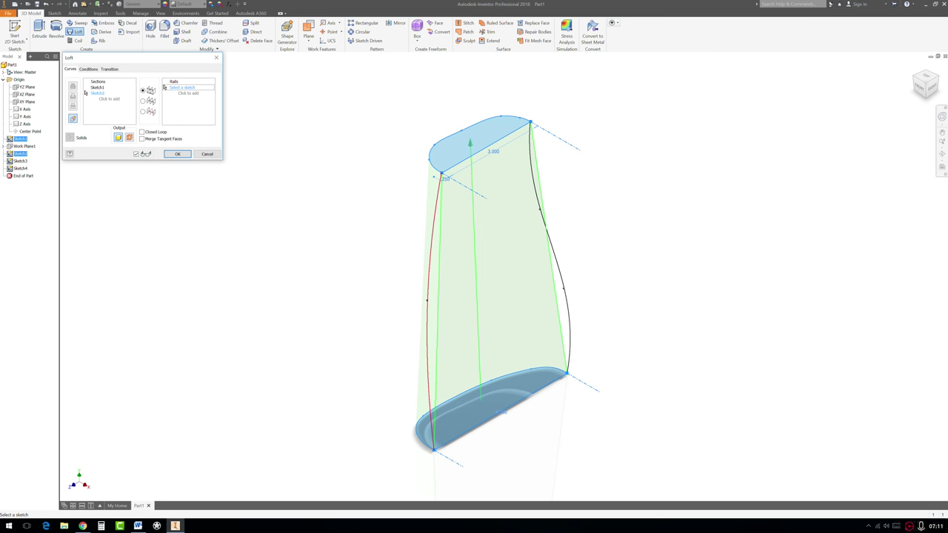
left_click(428, 319)
left_click(568, 319)
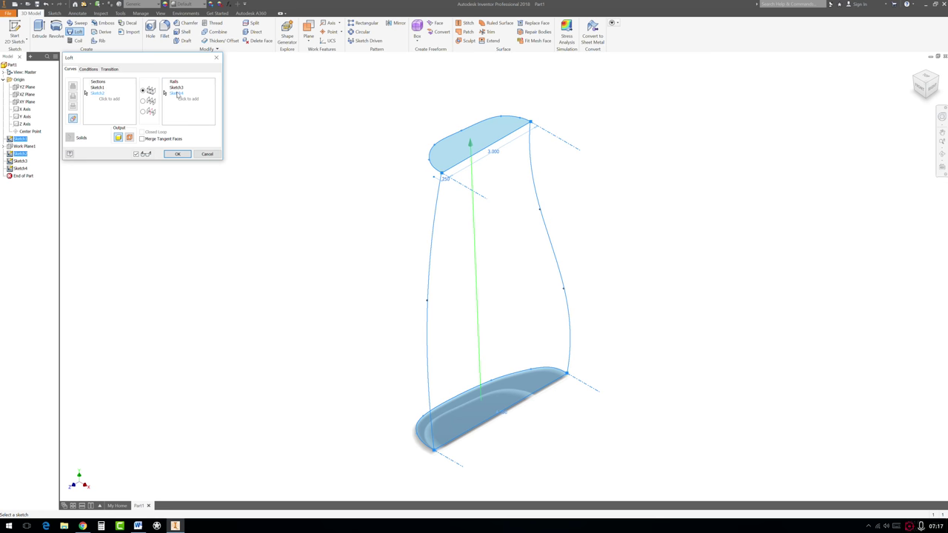
left_click(177, 153)
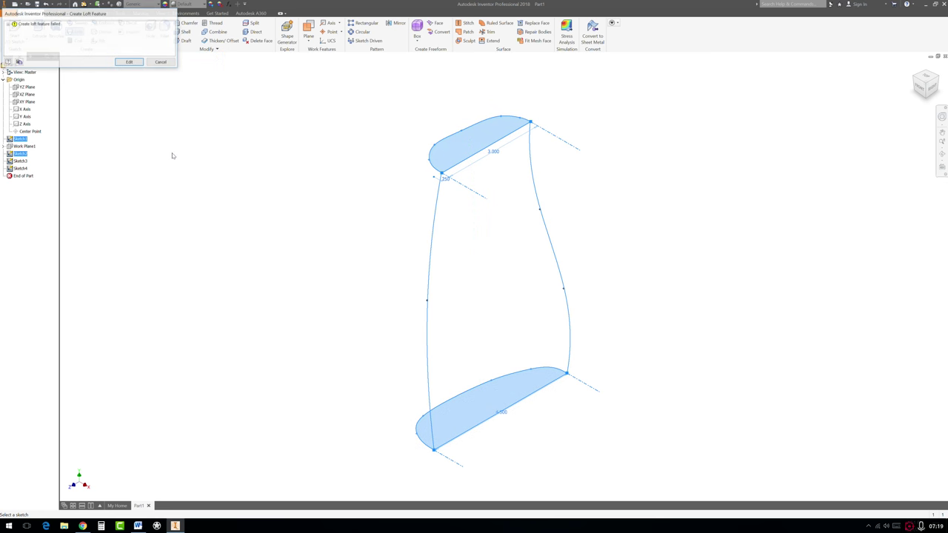
left_click(130, 63)
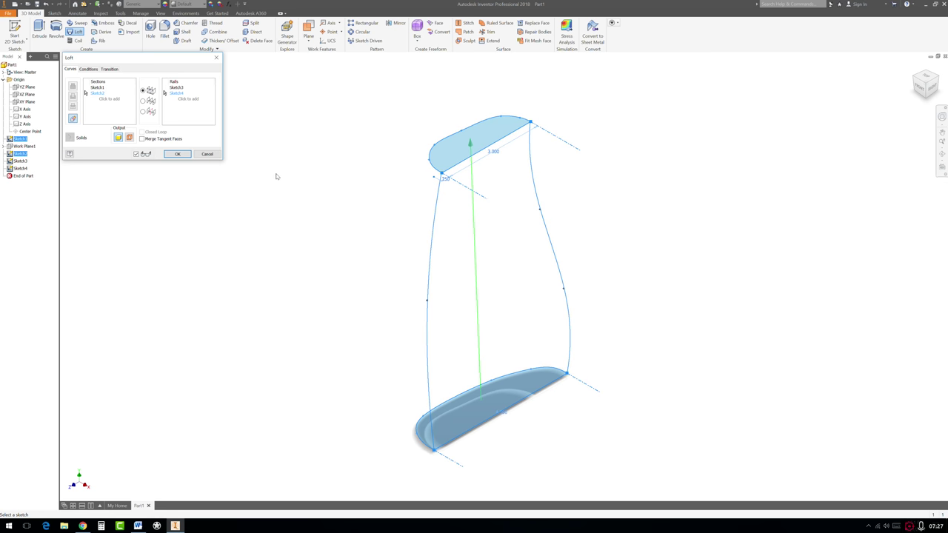
left_click(204, 153)
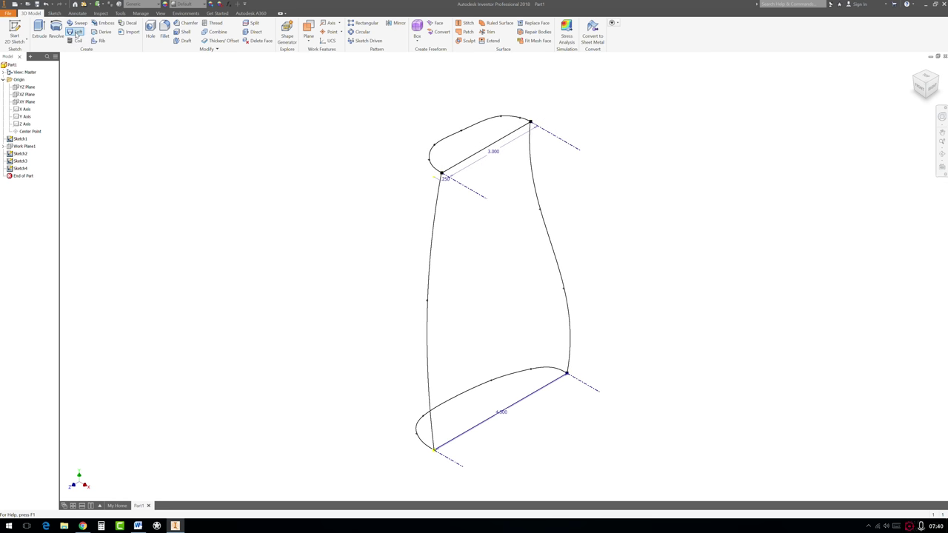
left_click(77, 31)
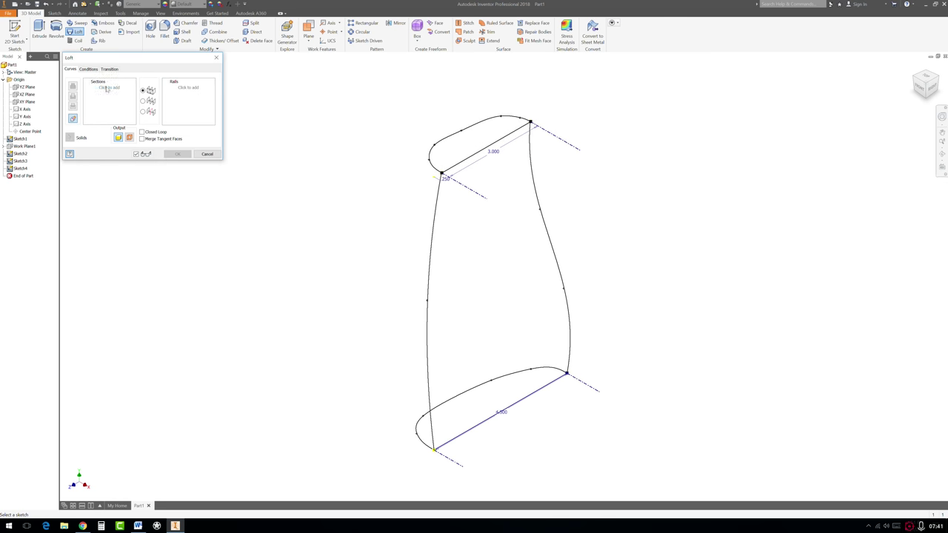
left_click(108, 87)
left_click(502, 411)
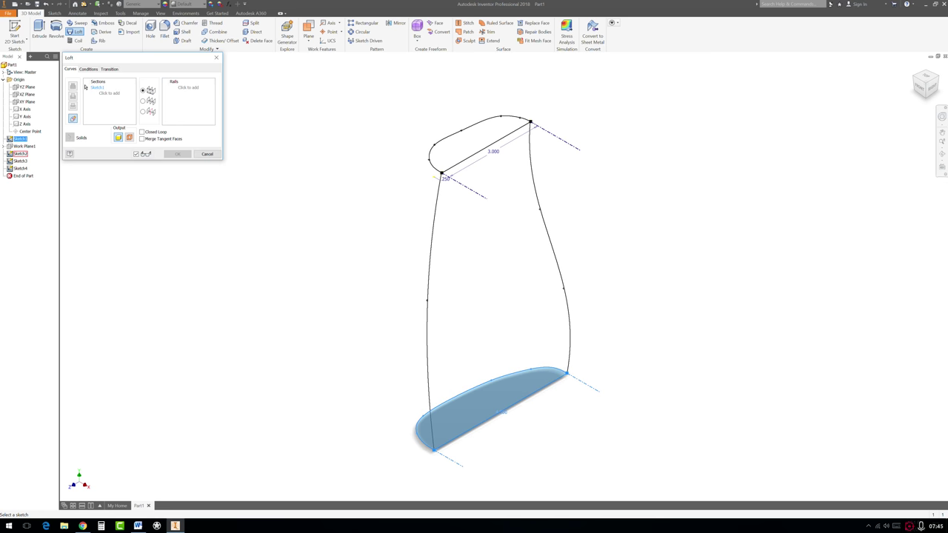
left_click(474, 147)
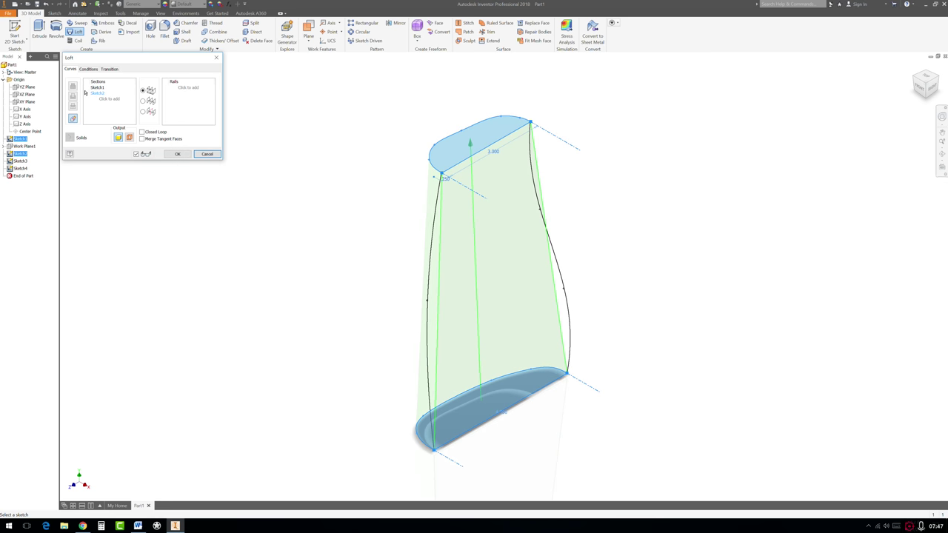
left_click(181, 89)
left_click(530, 140)
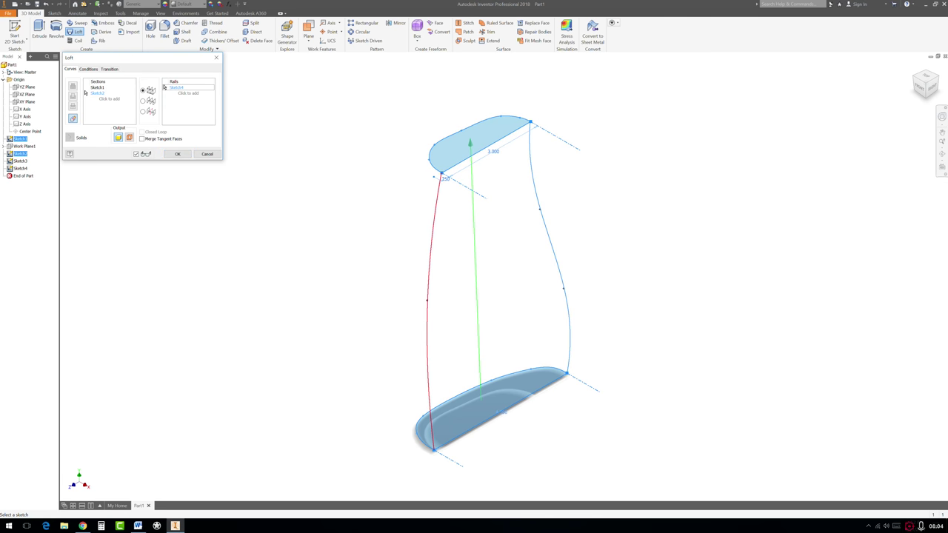
left_click(427, 296)
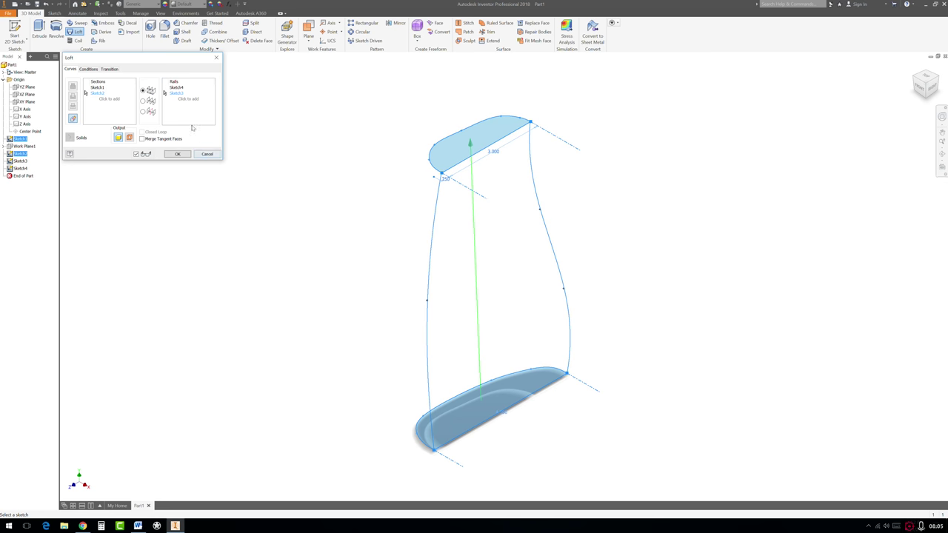
left_click(176, 87)
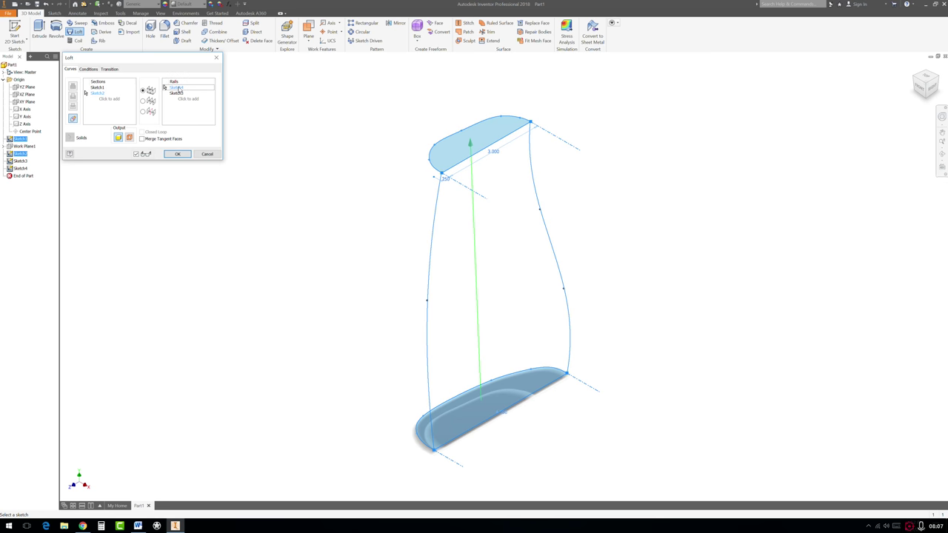
left_click(206, 154)
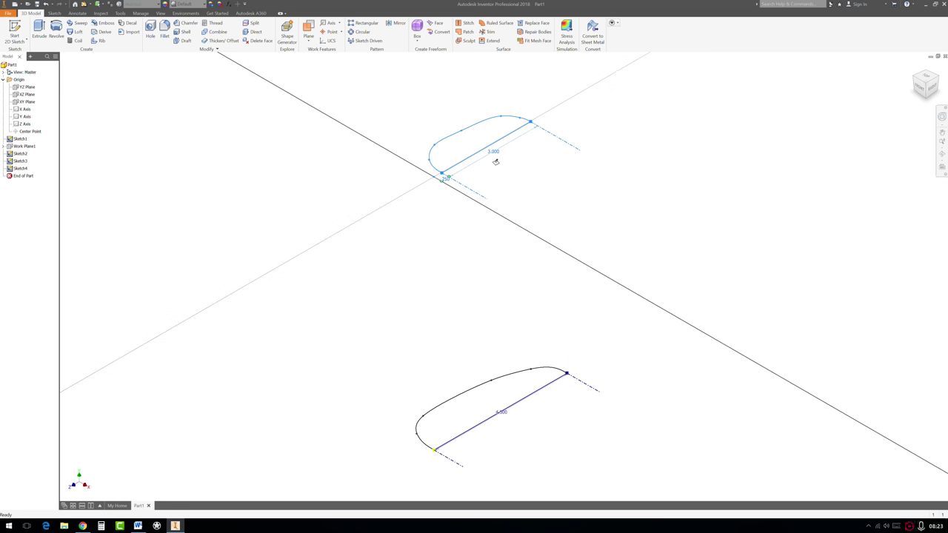
Edit Sketch2, project the vertical reference line, make the profile edge collinear with it, and finish.
double_click(495, 161)
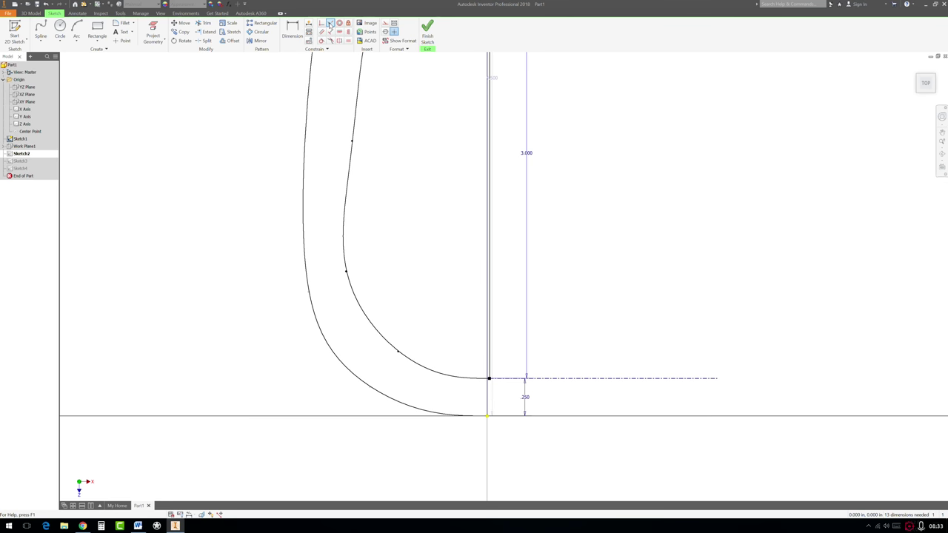
left_click(330, 23)
left_click(489, 222)
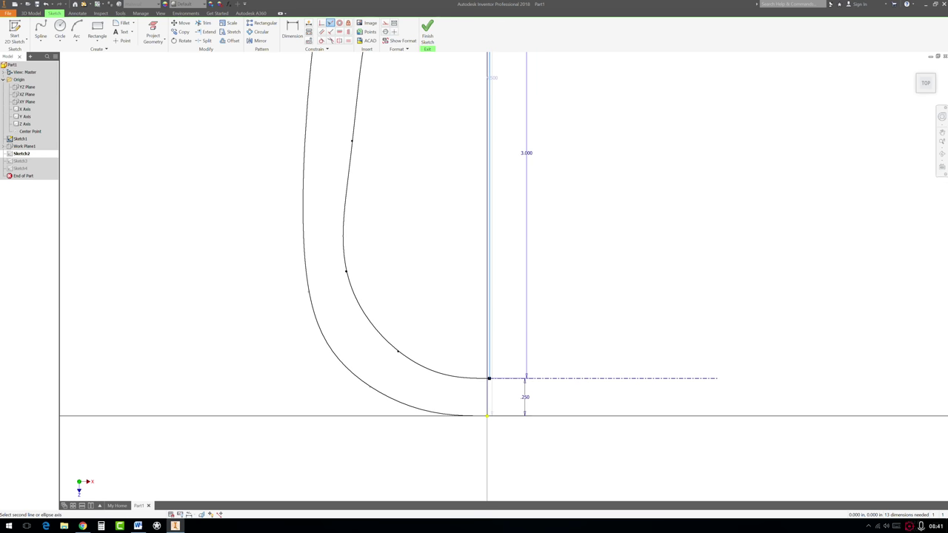
left_click(146, 29)
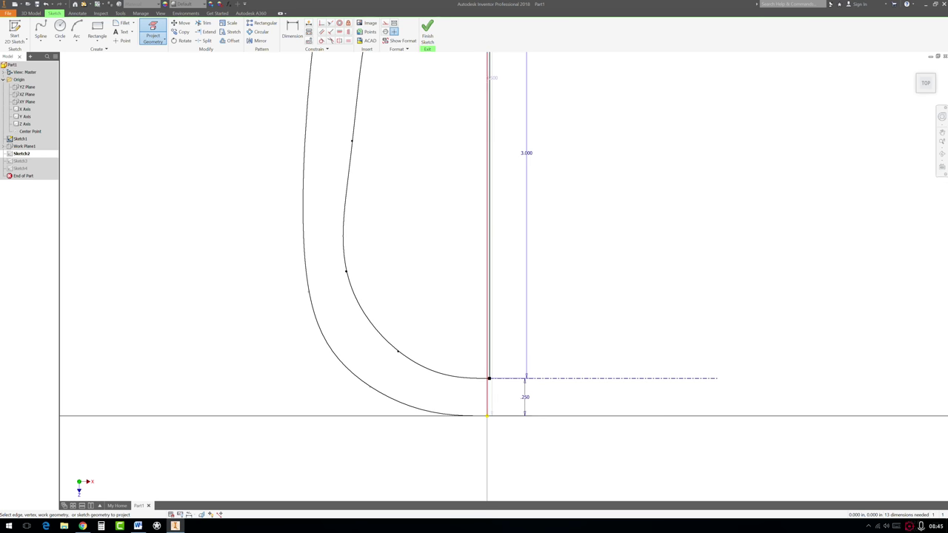
left_click(488, 77)
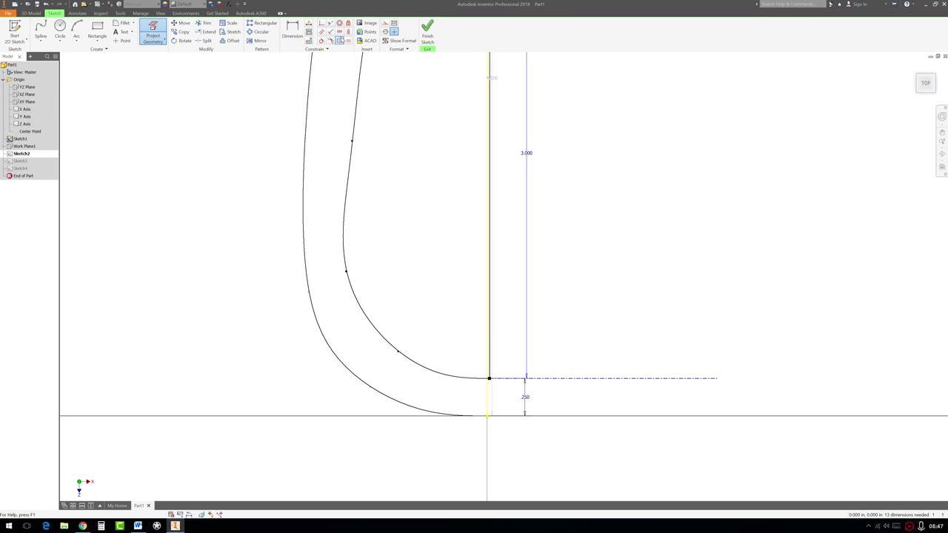
left_click(331, 23)
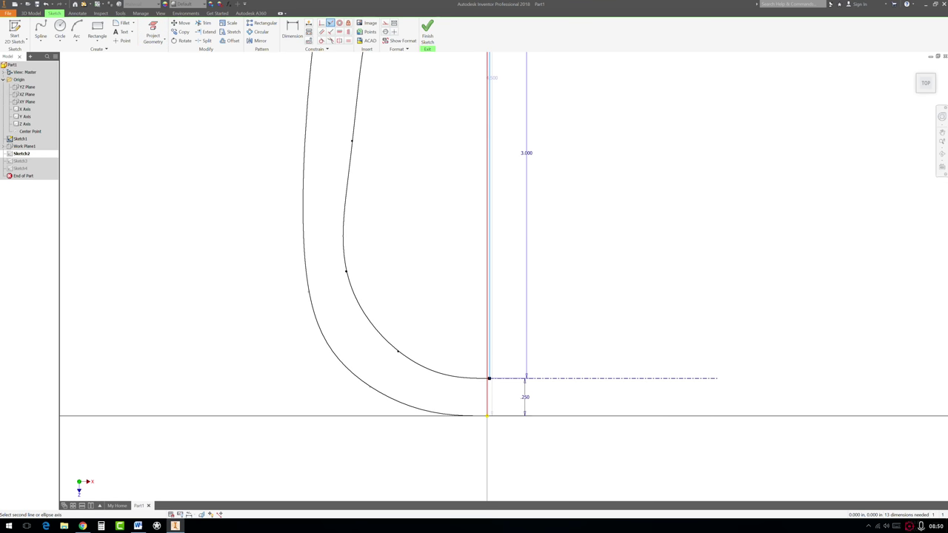
left_click(486, 222)
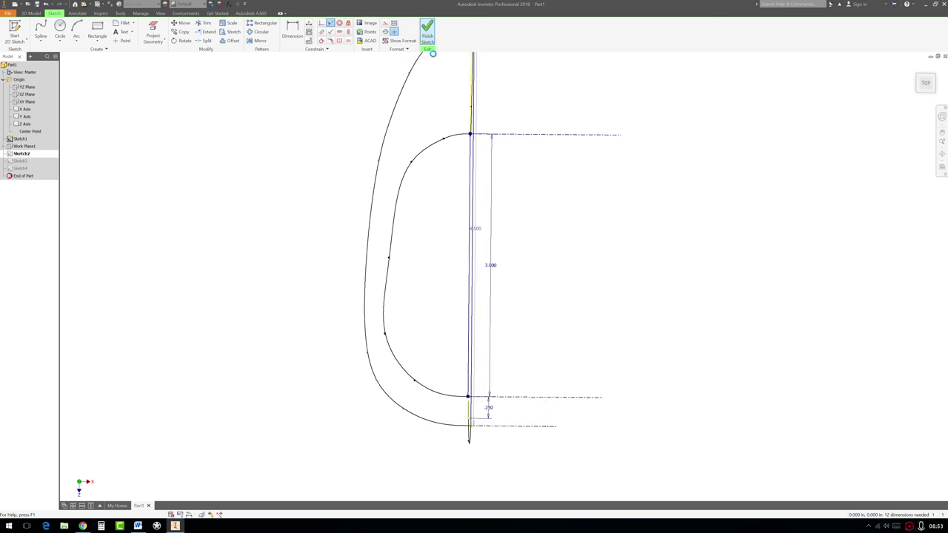
left_click(428, 37)
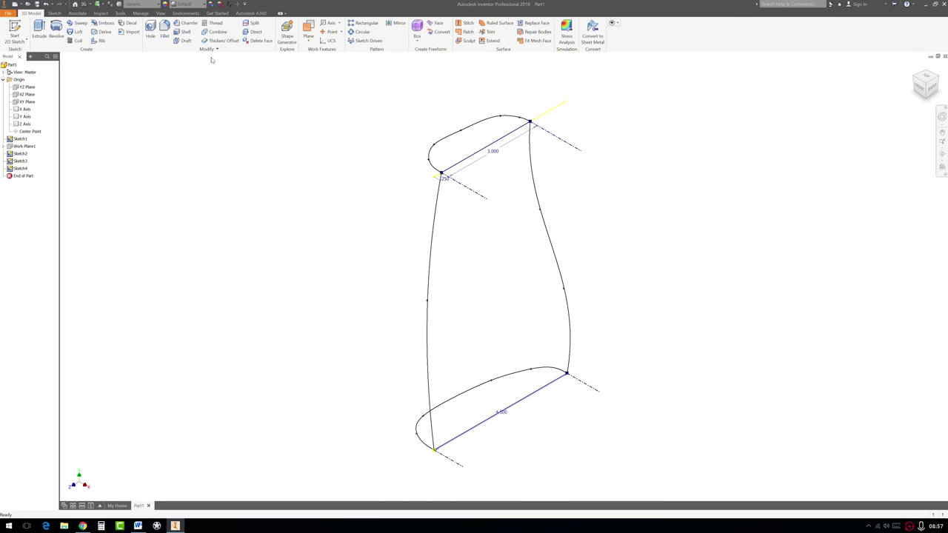
Loft a solid from Sketch1 to Sketch2, guided by the Sketch3 and Sketch4 side rails.
left_click(75, 33)
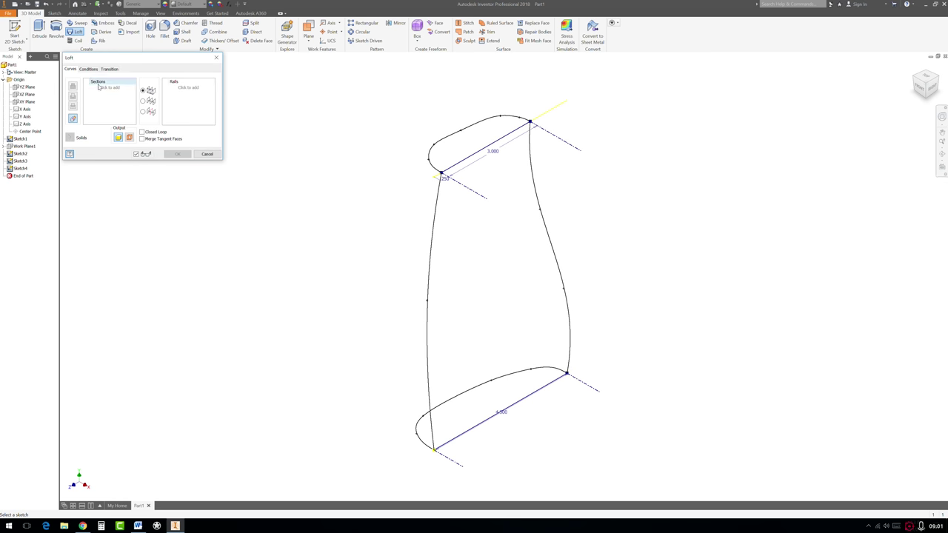
left_click(106, 88)
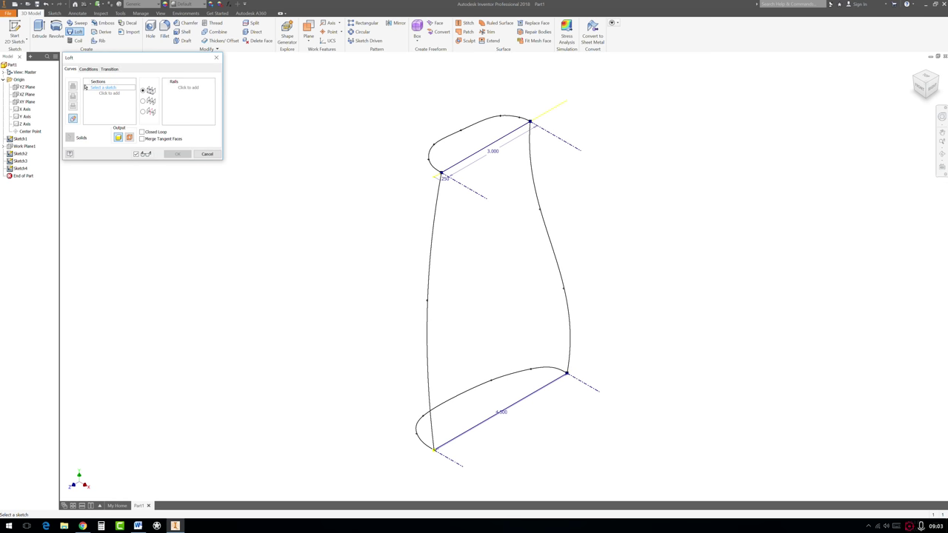
left_click(473, 411)
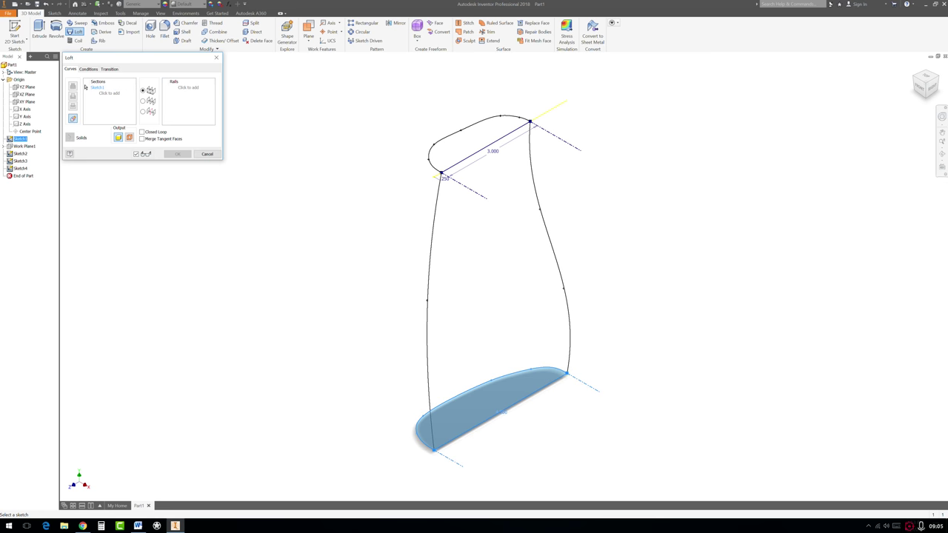
left_click(478, 139)
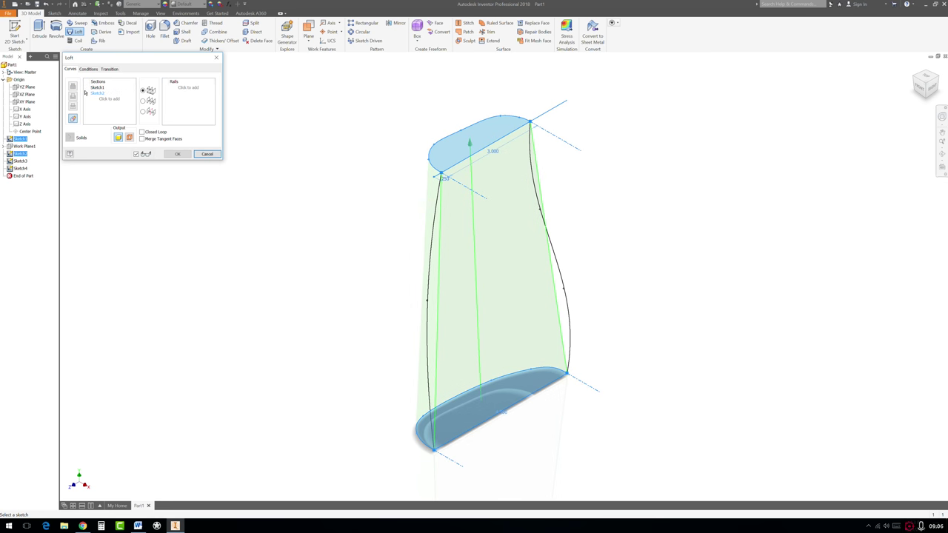
left_click(185, 88)
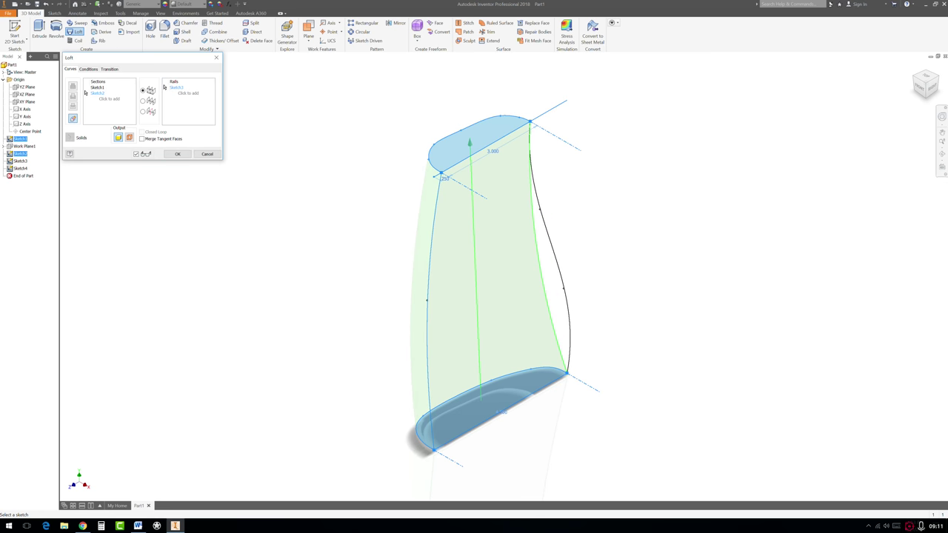
left_click(564, 296)
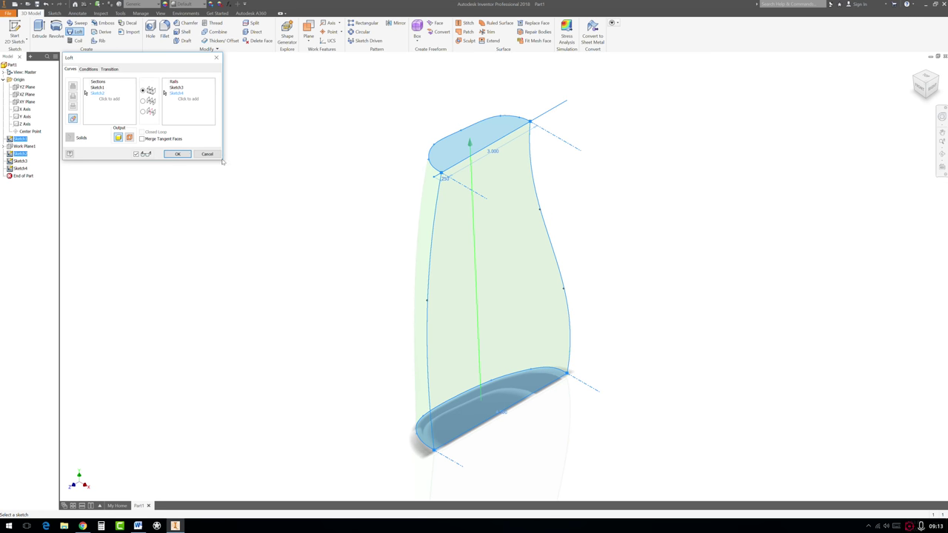
left_click(178, 154)
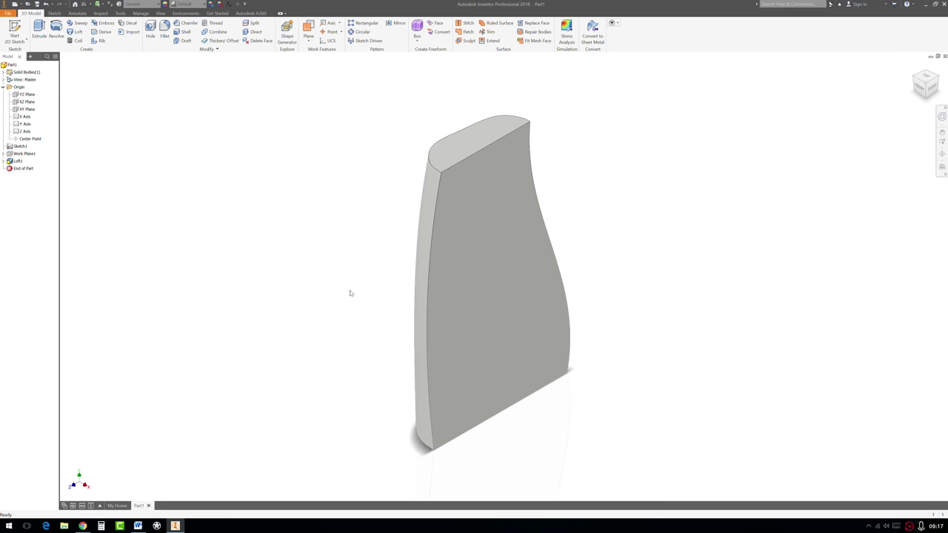
Create Sketch5 on the YZ Plane with a two-point interpolation spline across the body's top.
middle_click_drag(350, 291, 597, 326, "shift")
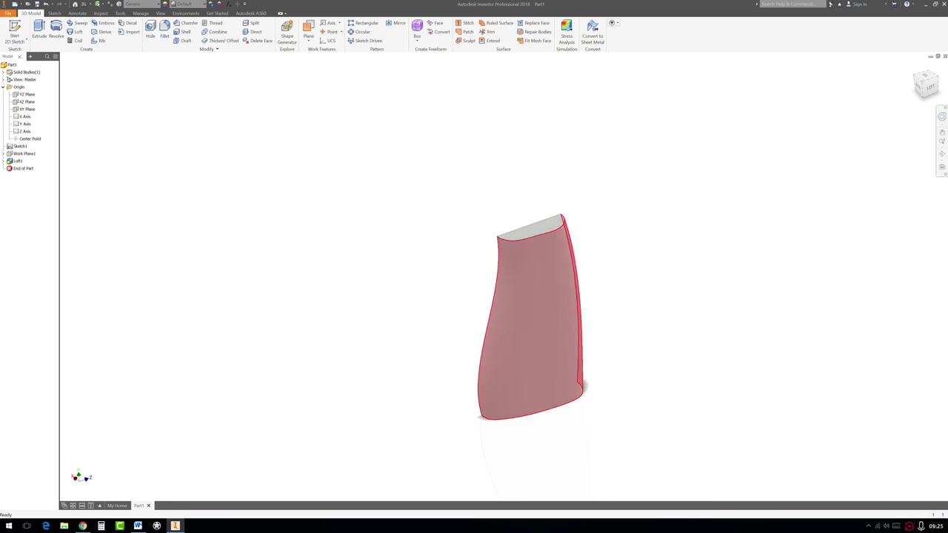
left_click(26, 96)
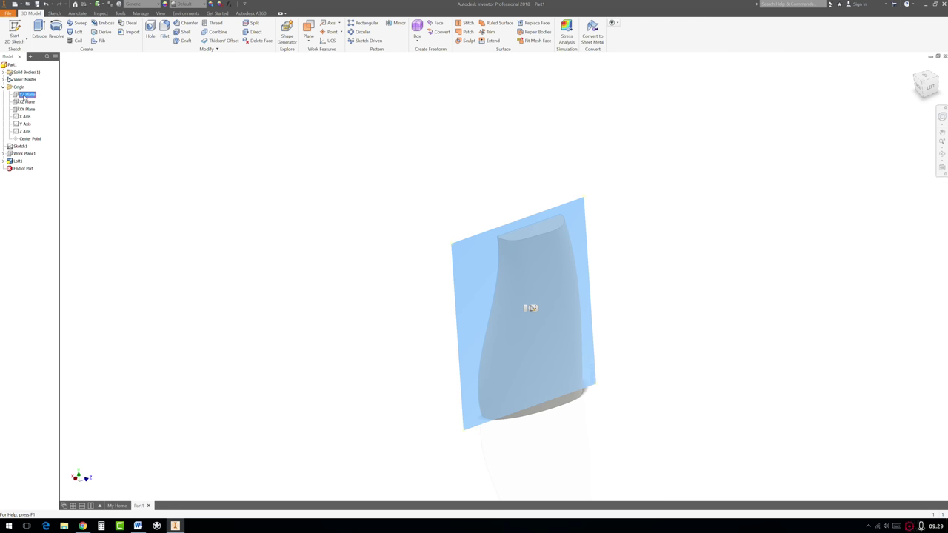
left_click(533, 309)
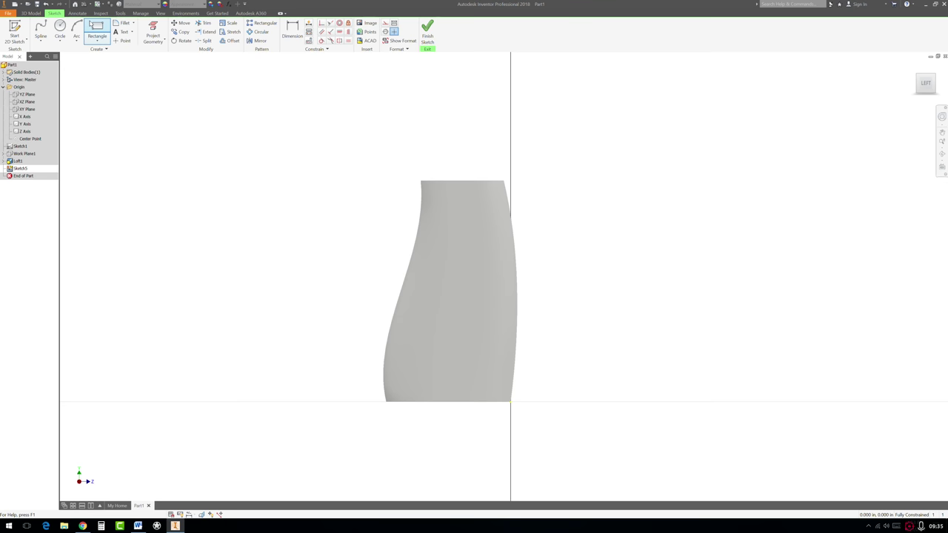
left_click(42, 41)
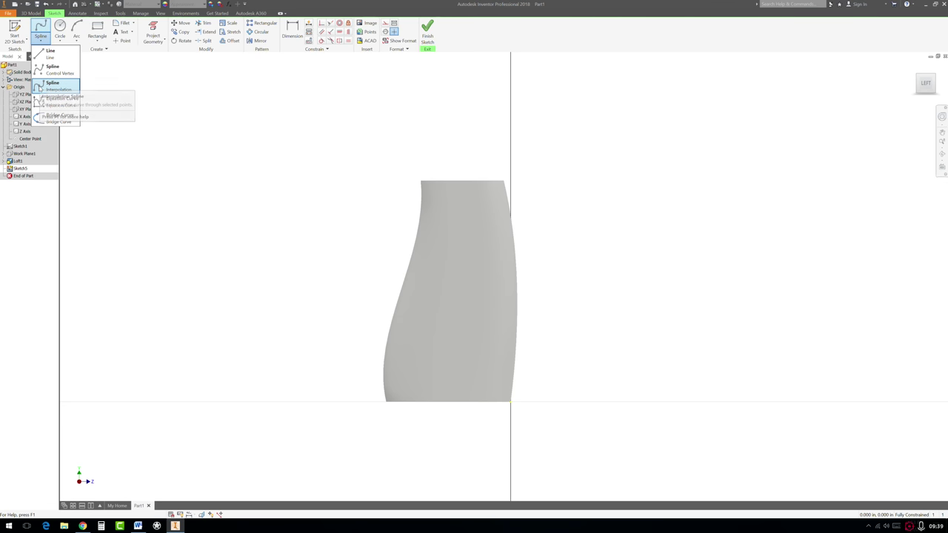
left_click(44, 85)
left_click(410, 227)
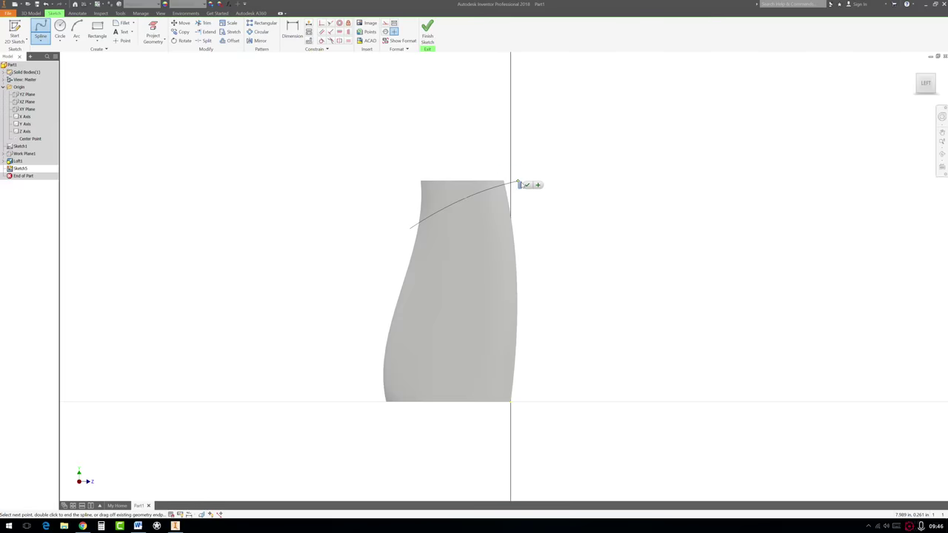
double_click(517, 181)
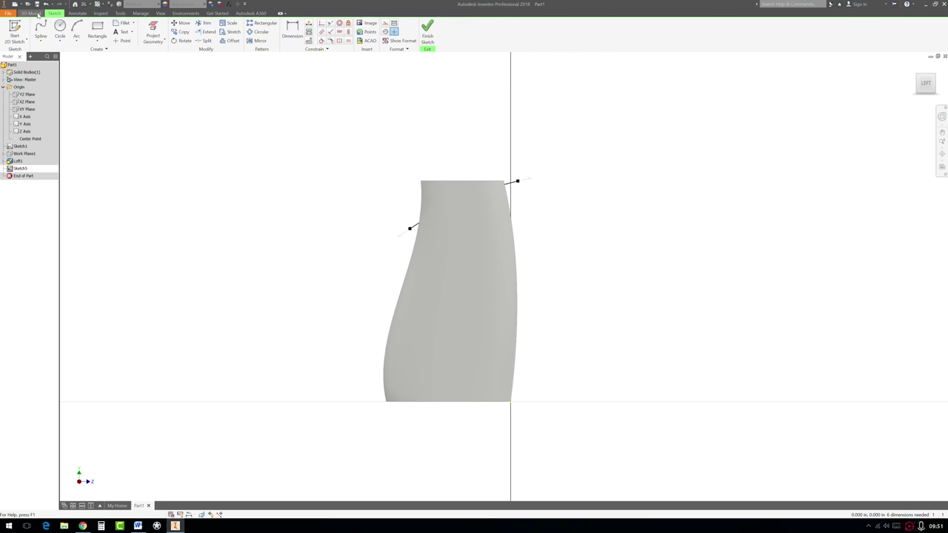
left_click(426, 45)
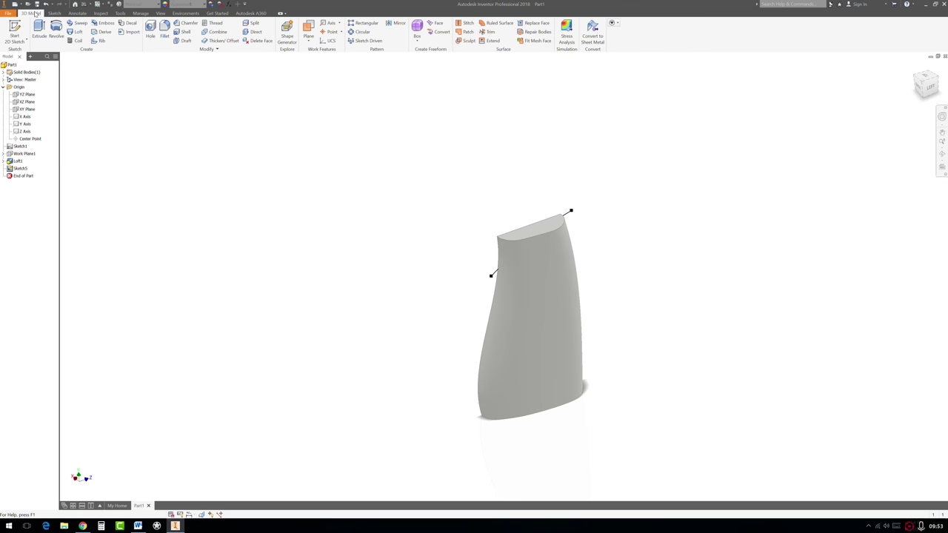
Split the loft with Trim Solid along the Sketch5 spline, removing the top portion.
left_click(253, 24)
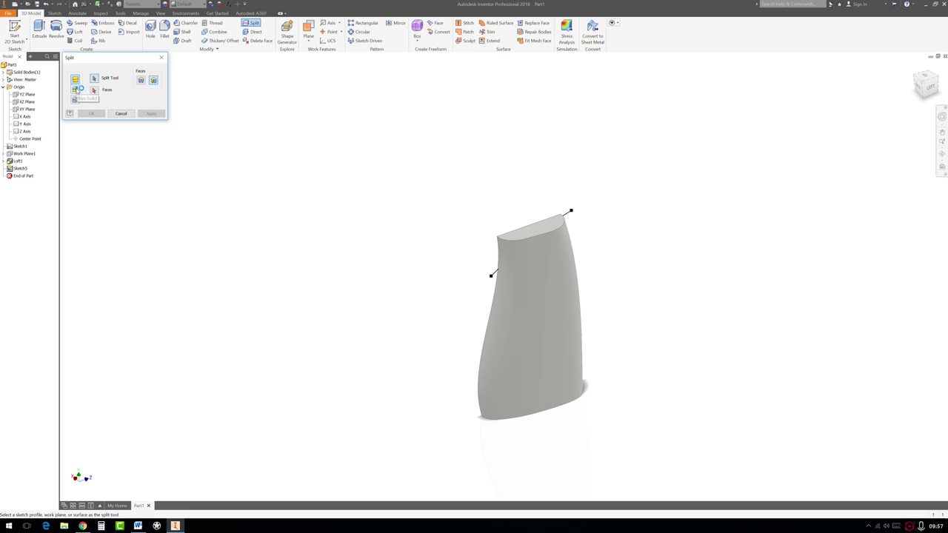
left_click(77, 89)
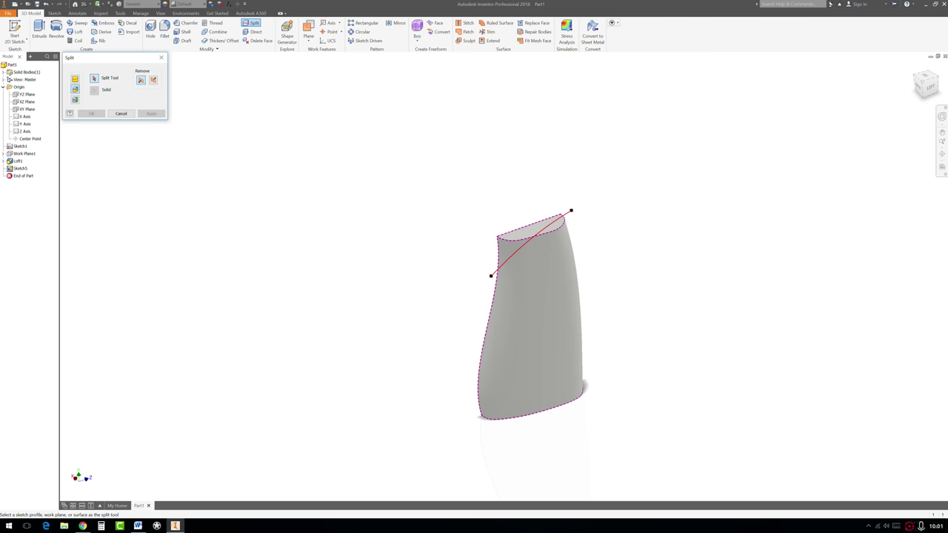
left_click(502, 270)
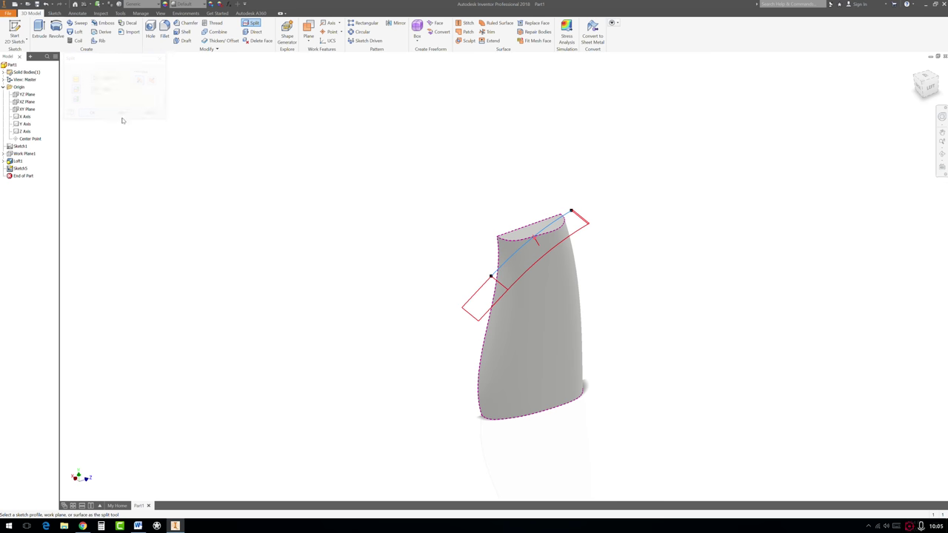
left_click(91, 113)
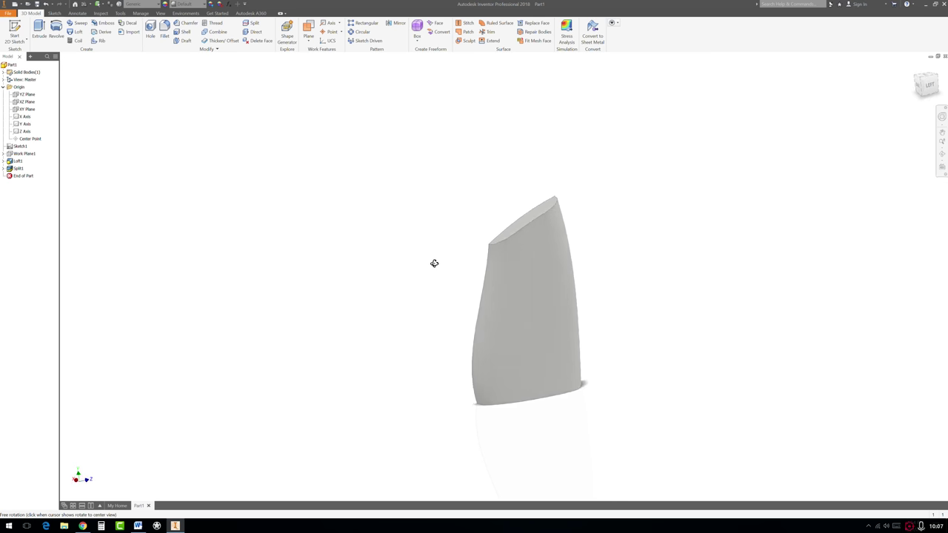
left_click_drag(434, 264, 405, 251)
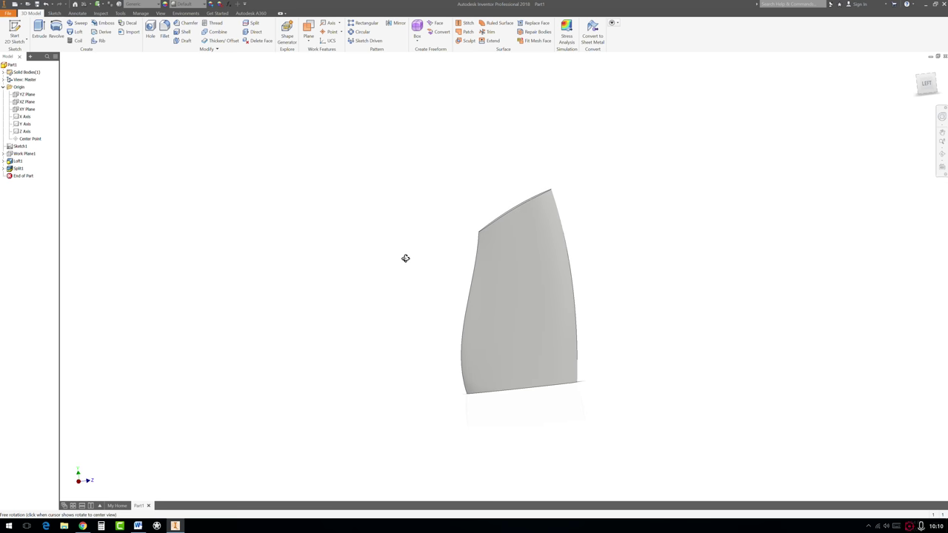
key("Escape")
Start a new YZ Plane sketch and show the model as wireframe with hidden edges.
left_click(21, 95)
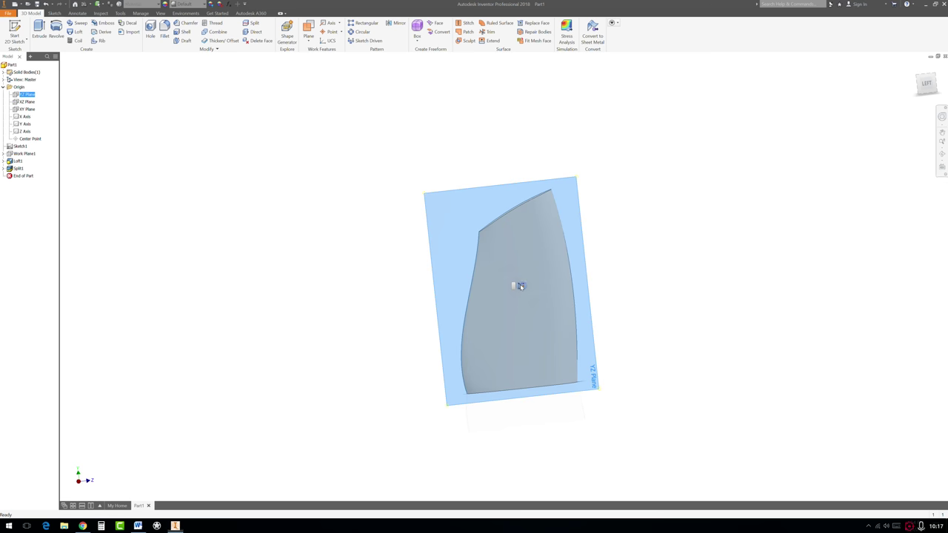
left_click(518, 285)
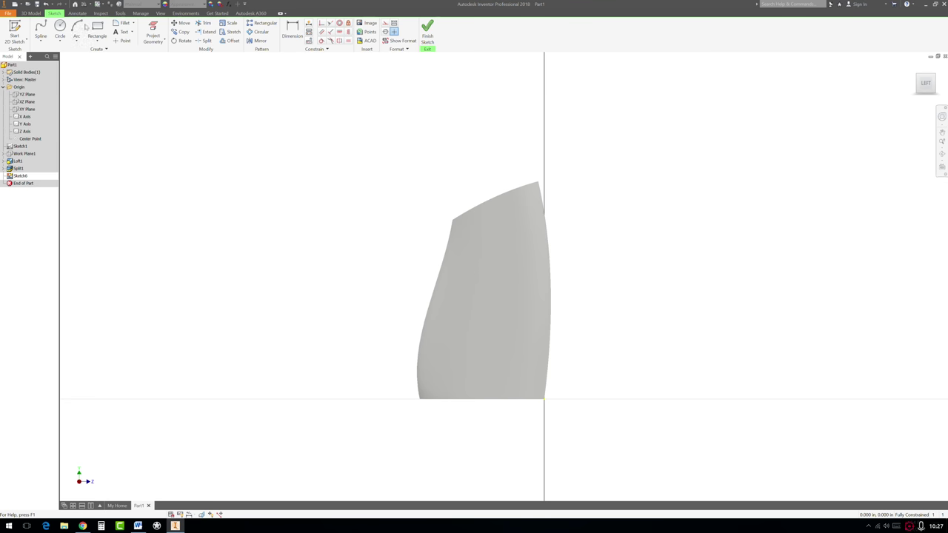
left_click(41, 29)
left_click(160, 14)
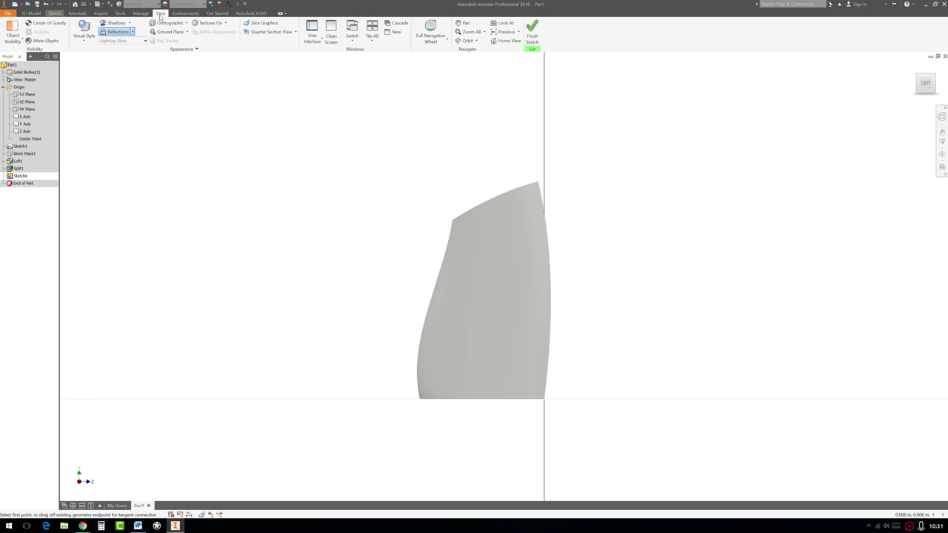
left_click(83, 31)
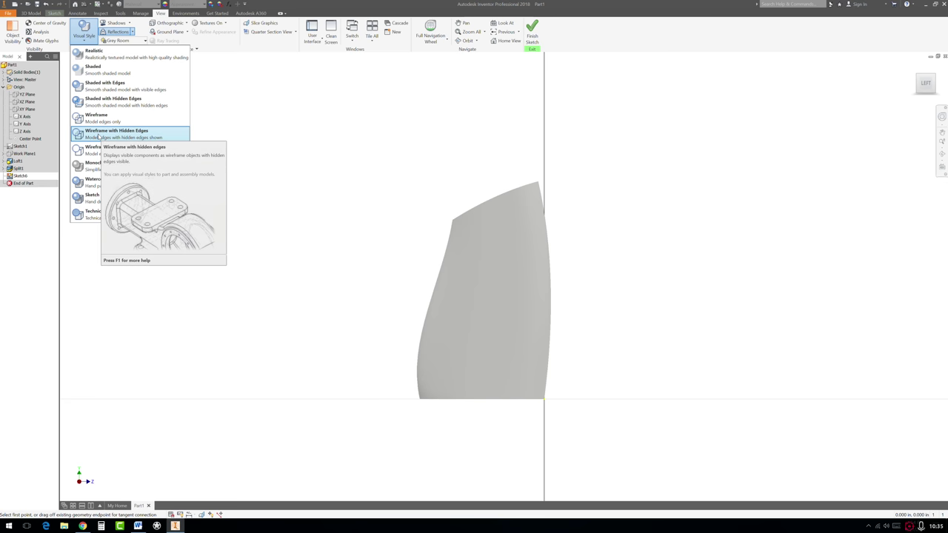
left_click(101, 139)
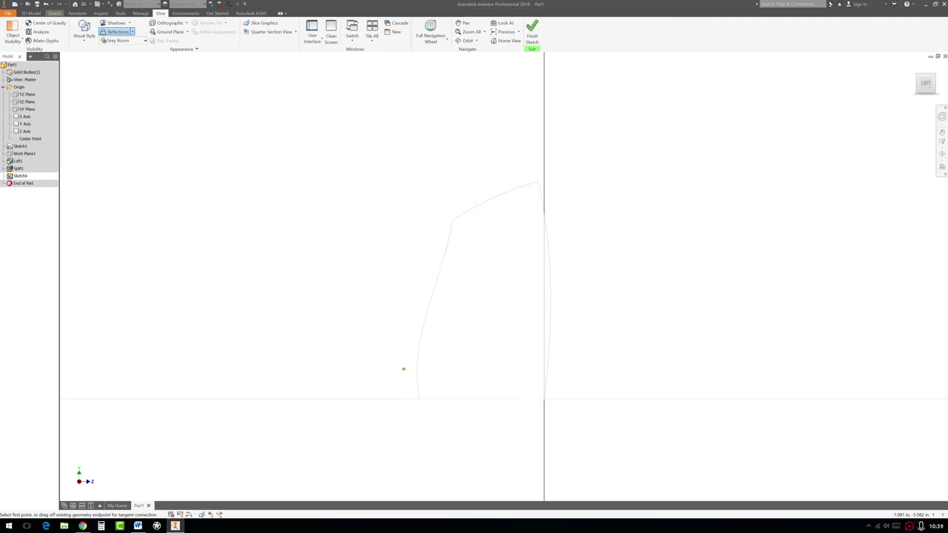
Draw and reshape an S-shaped spline sweeping up across the flask body's side profile.
left_click(404, 369)
left_click(453, 354)
left_click(467, 308)
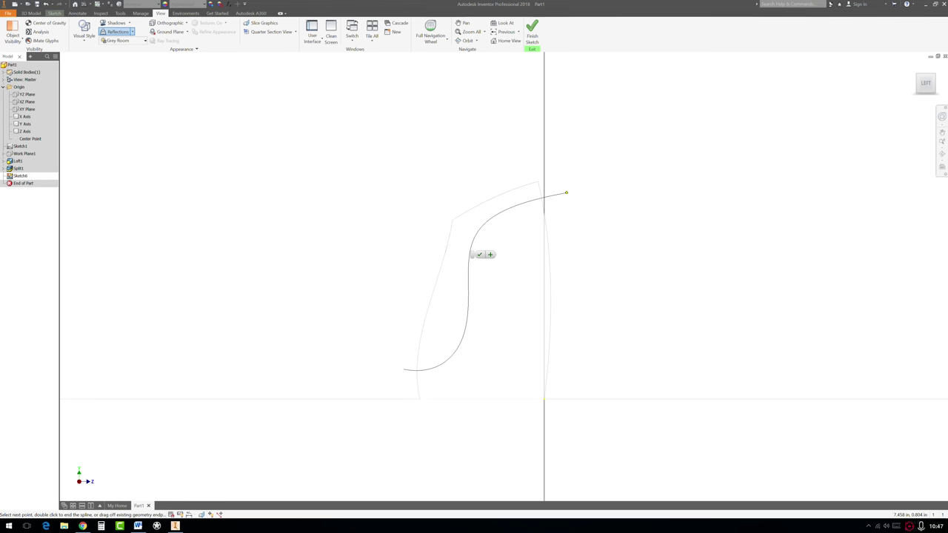
left_click(575, 197)
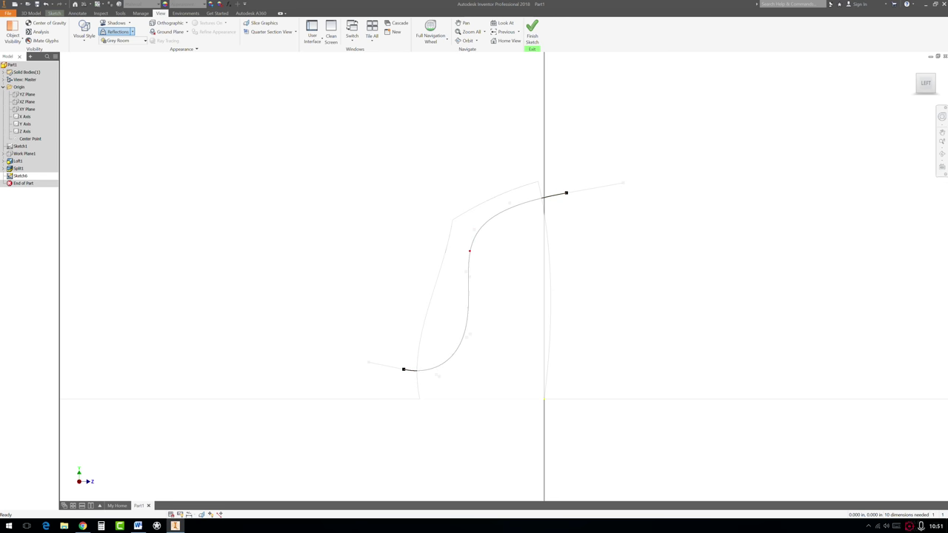
left_click_drag(469, 251, 479, 247)
left_click(404, 369)
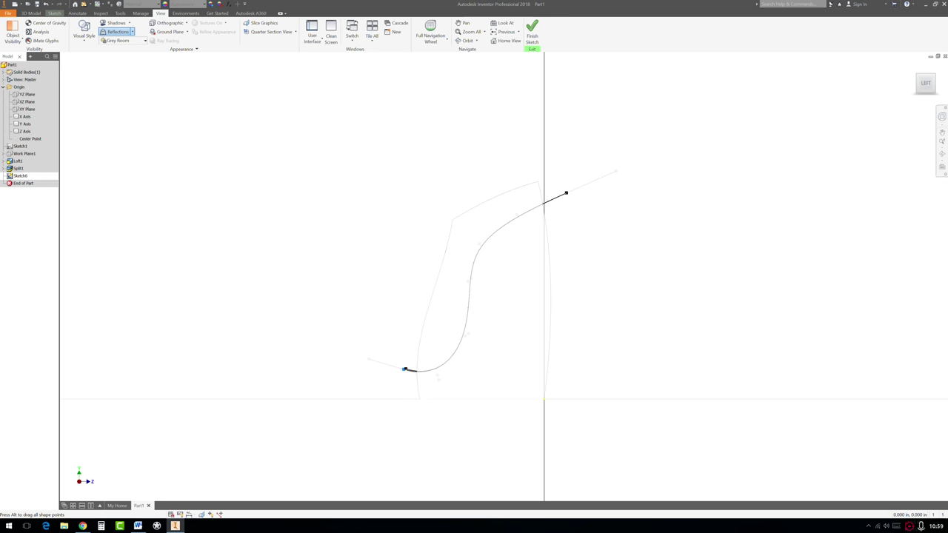
left_click_drag(404, 369, 400, 370)
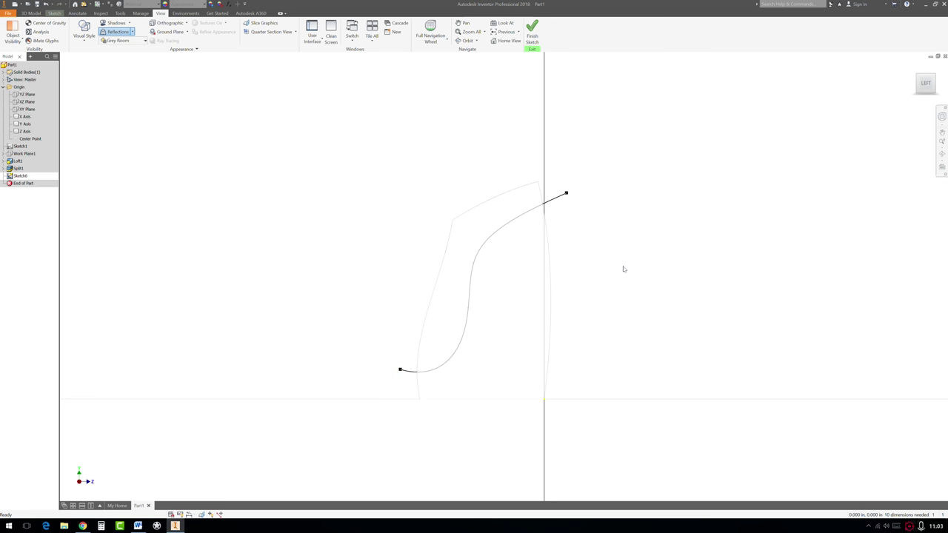
Finish the S-curve sketch and switch the visual style back to shaded.
left_click(531, 33)
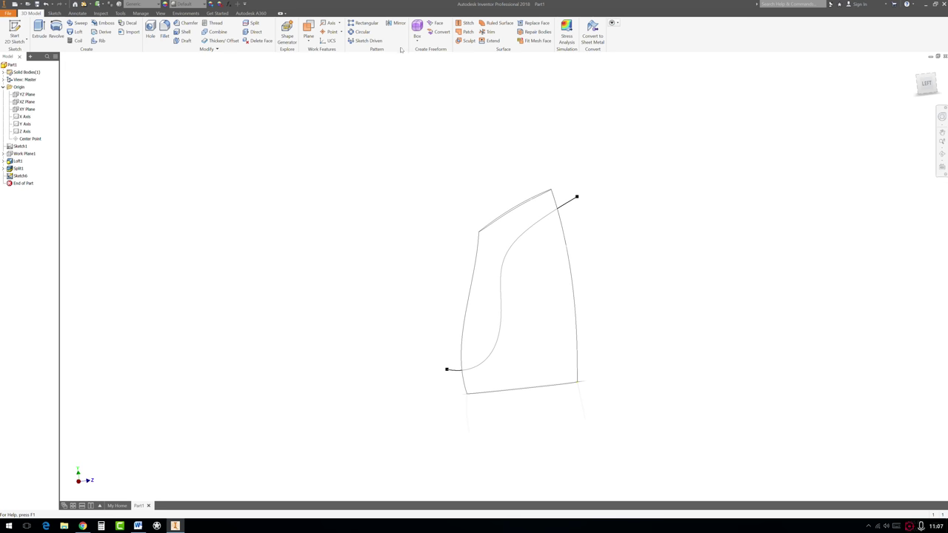
left_click(161, 14)
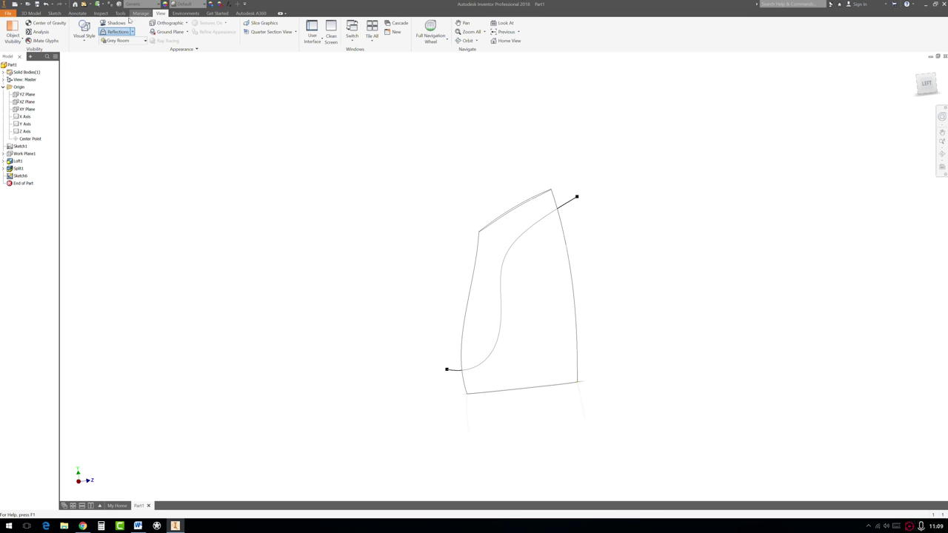
left_click(85, 33)
left_click(90, 87)
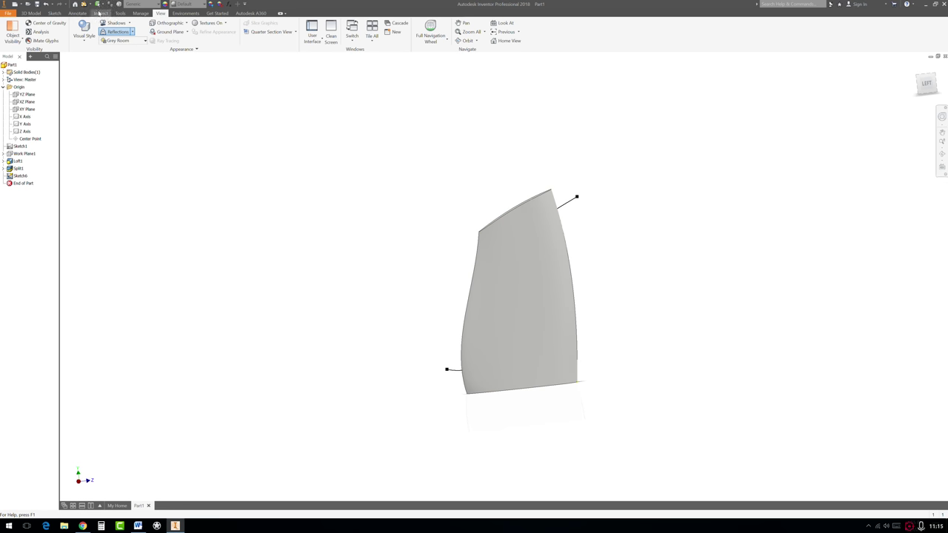
left_click(32, 13)
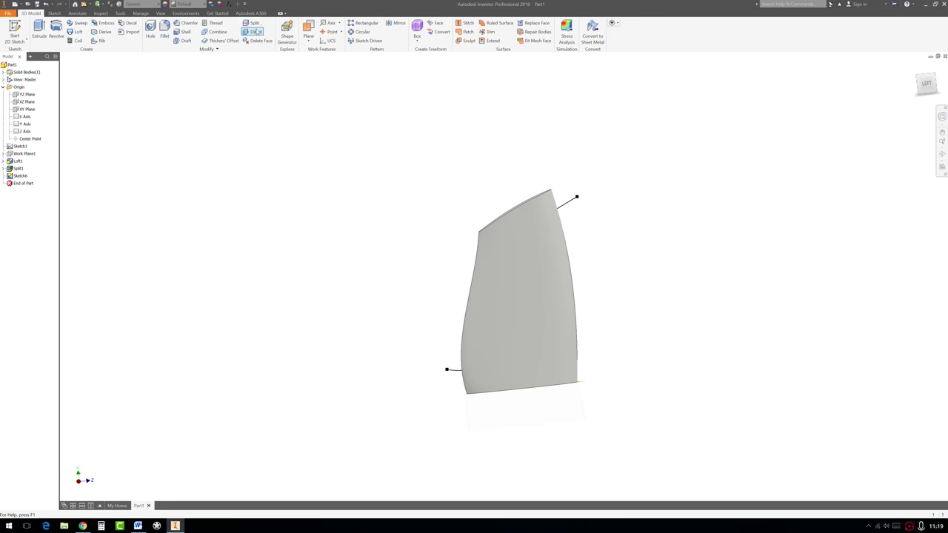
Split the flask's side face into two faces along the S-shaped Sketch6 curve.
left_click(253, 23)
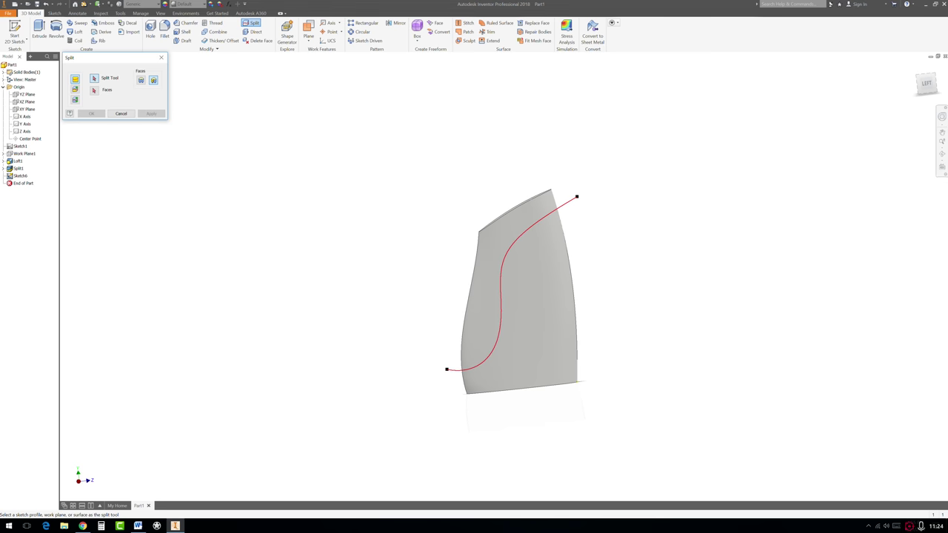
left_click(500, 298)
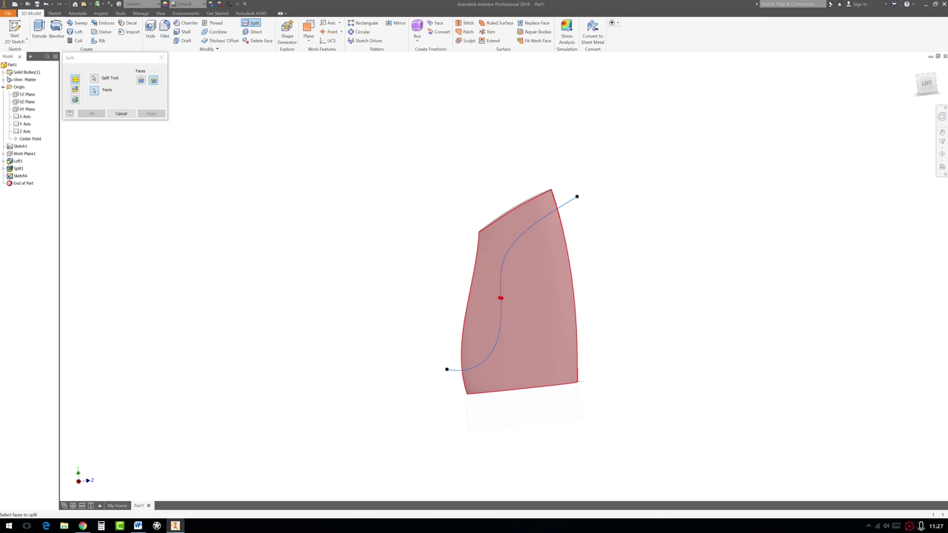
left_click(529, 311)
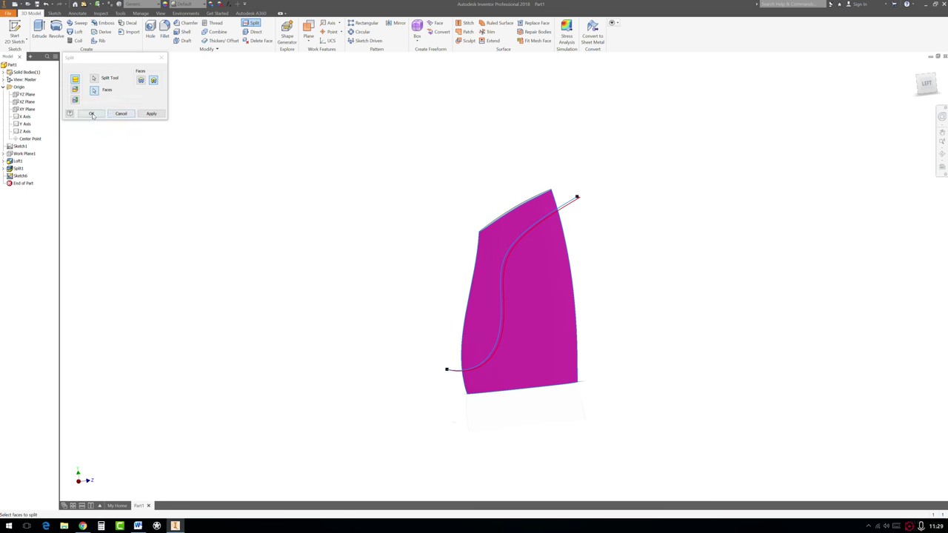
left_click(91, 113)
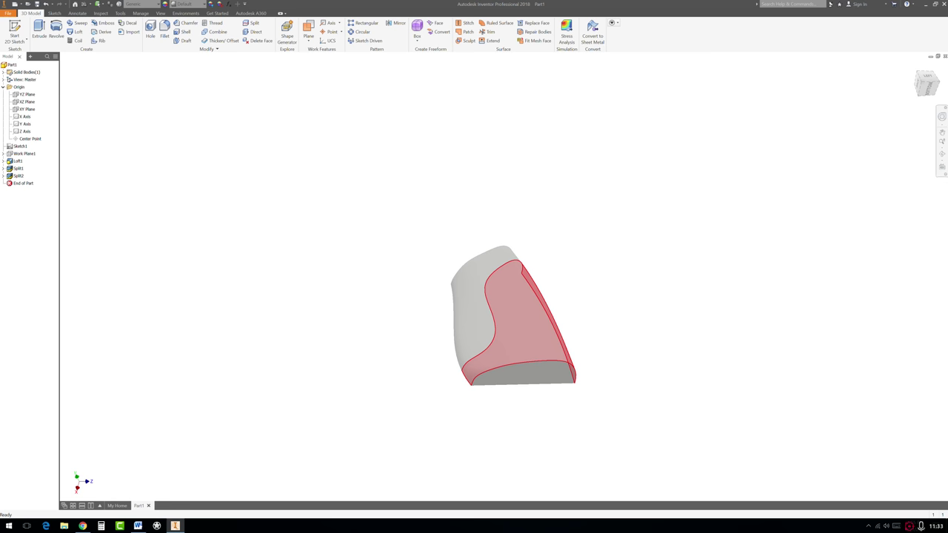
left_click(535, 325)
Start a new sketch on the part's flat end face and project its existing edges.
left_click(401, 323)
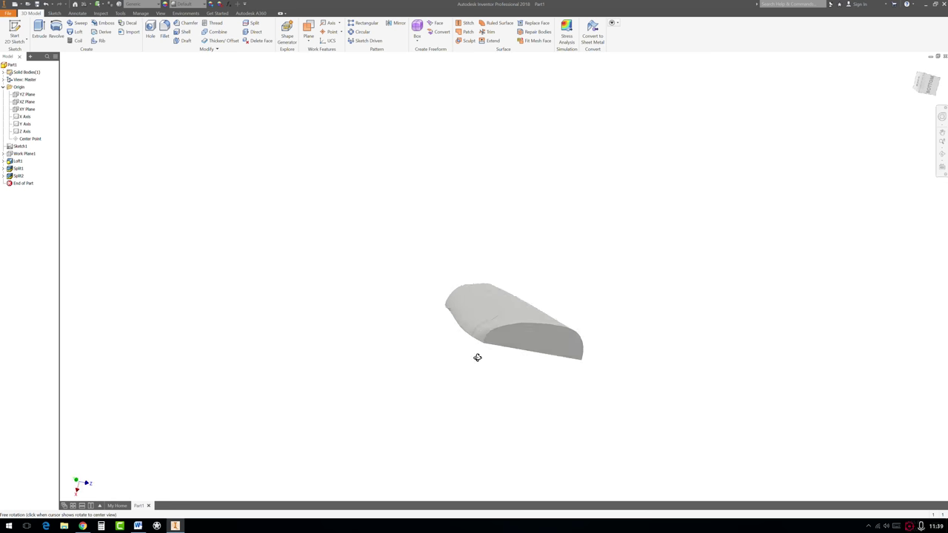
middle_click_drag(476, 355, 476, 332, "shift")
left_click(500, 298)
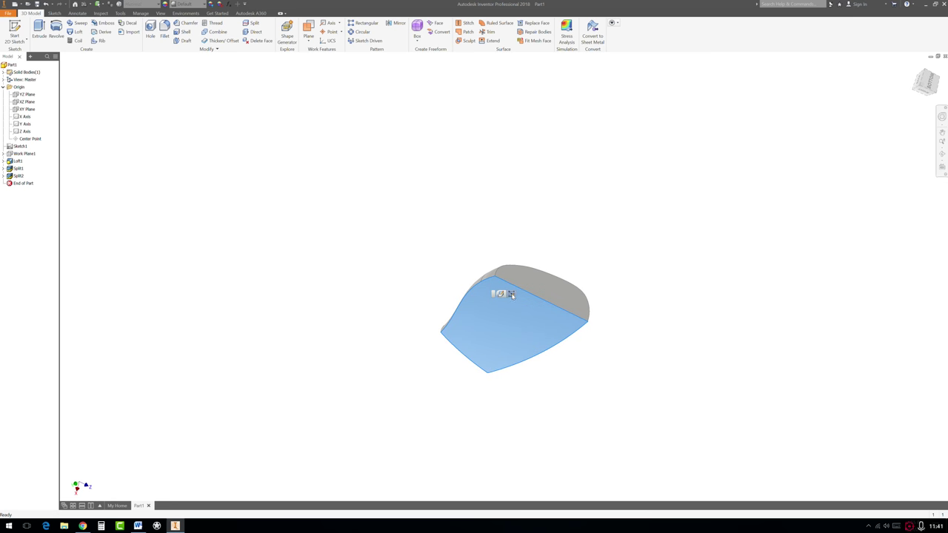
left_click(510, 293)
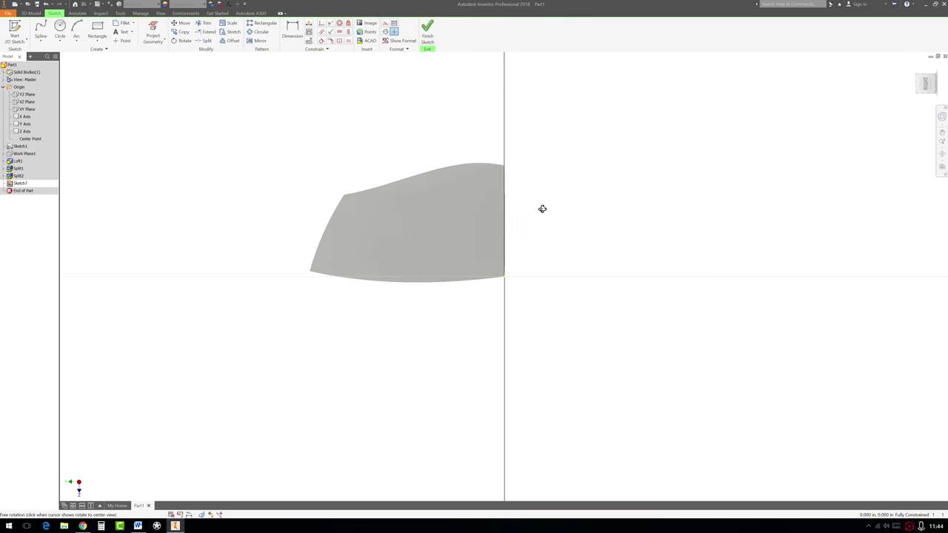
mouse_move(541, 208)
middle_mouse_down("shift")
mouse_move(457, 296)
mouse_move(381, 212)
middle_mouse_up("shift")
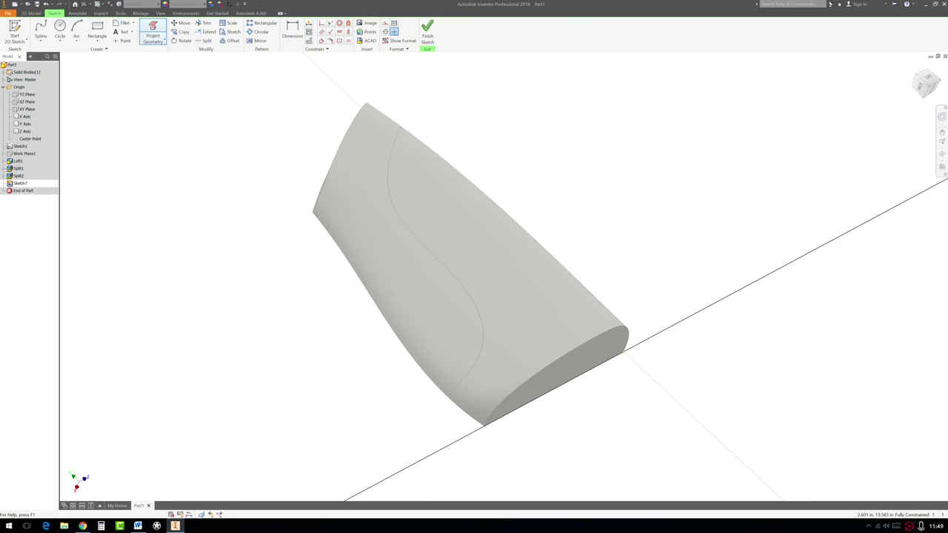
left_click(153, 33)
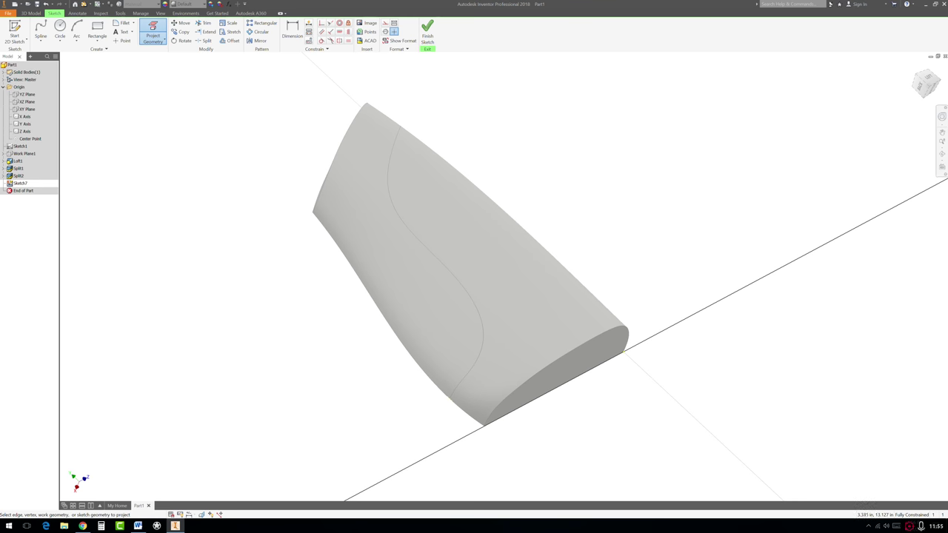
Begin a line on the part's edge, then cancel it without adding it.
left_click(41, 40)
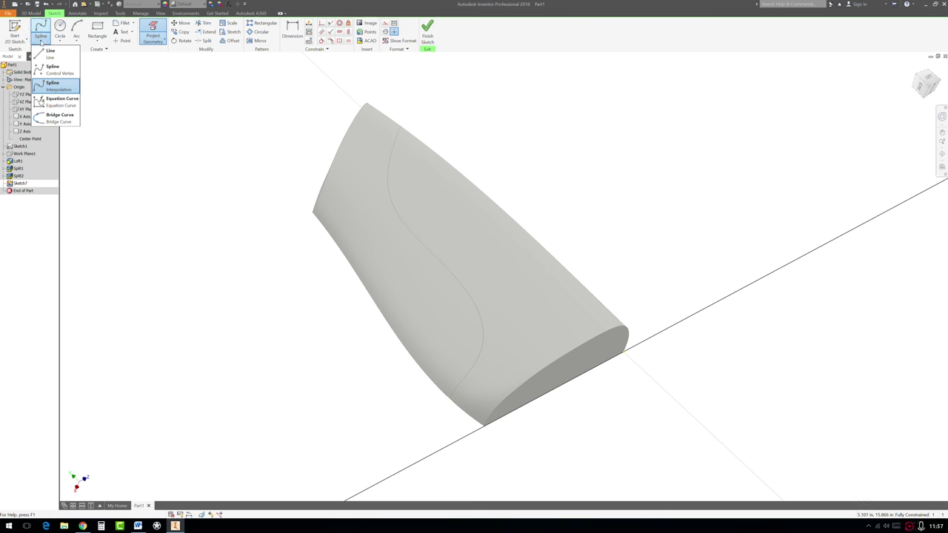
left_click(46, 54)
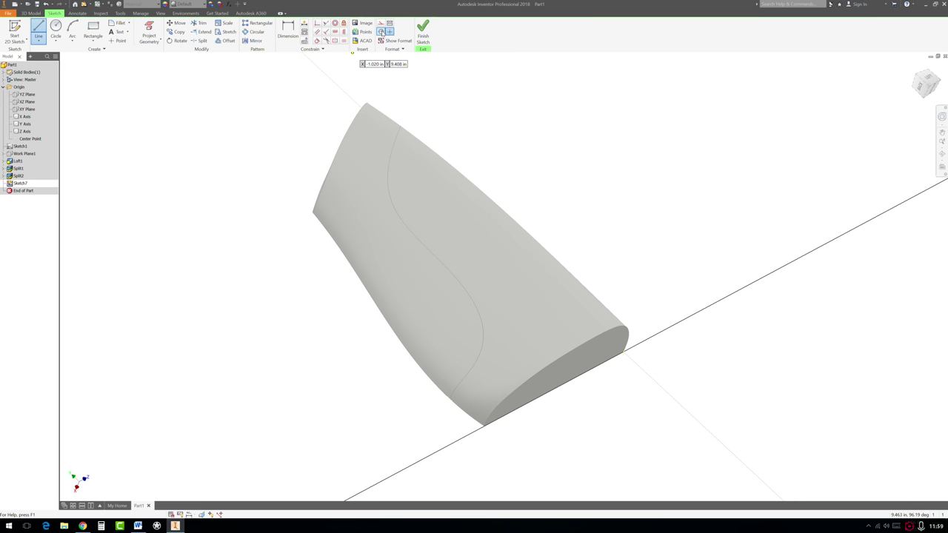
left_click(449, 398)
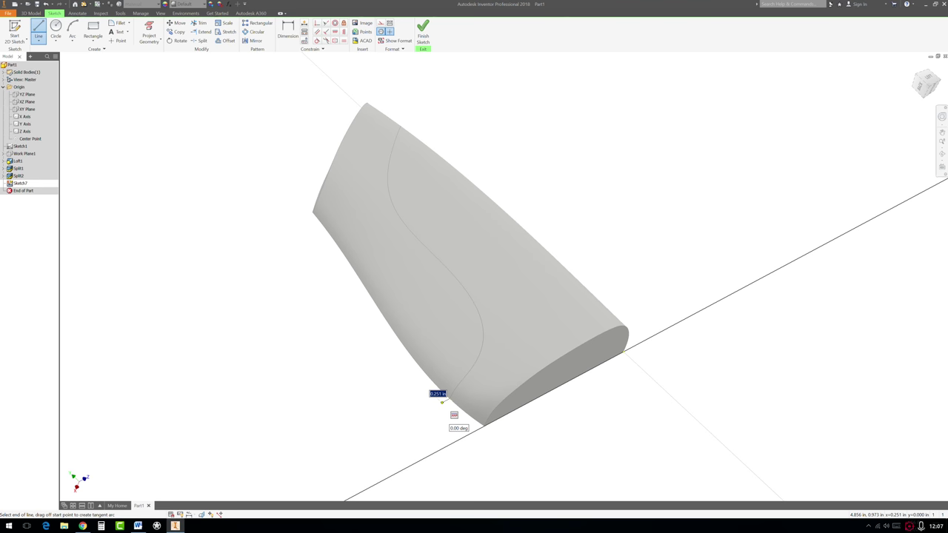
type("1")
key("Escape")
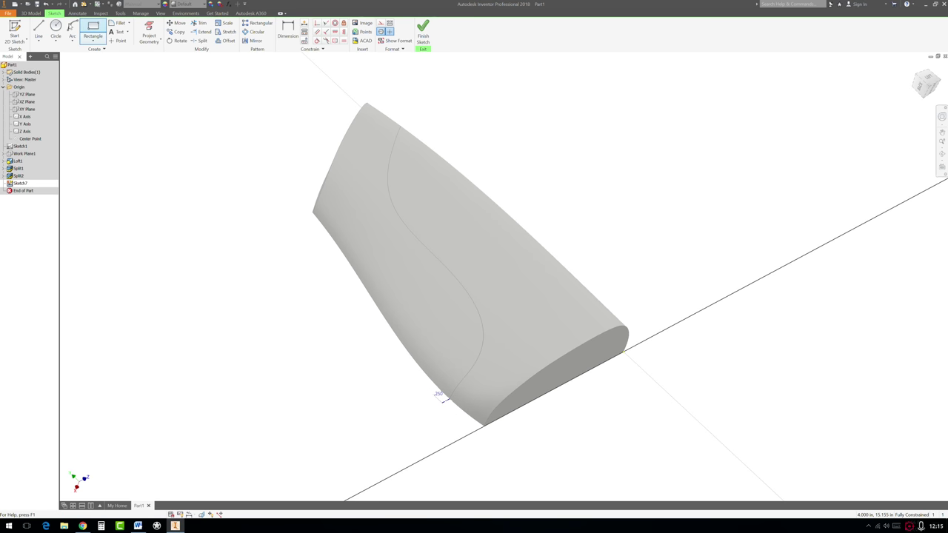
Draw a 0.250 in circle at the S-curve's lower end and finish the sketch.
left_click(55, 26)
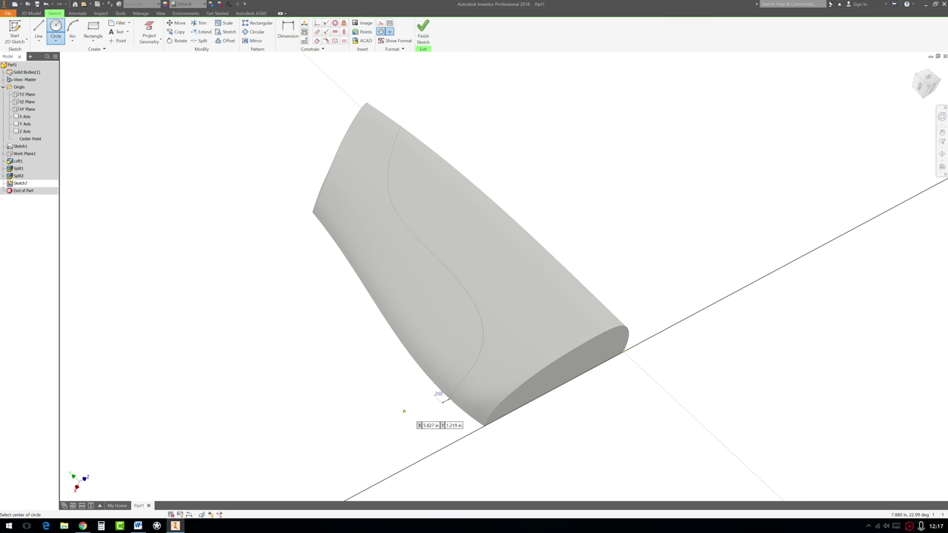
left_click(442, 402)
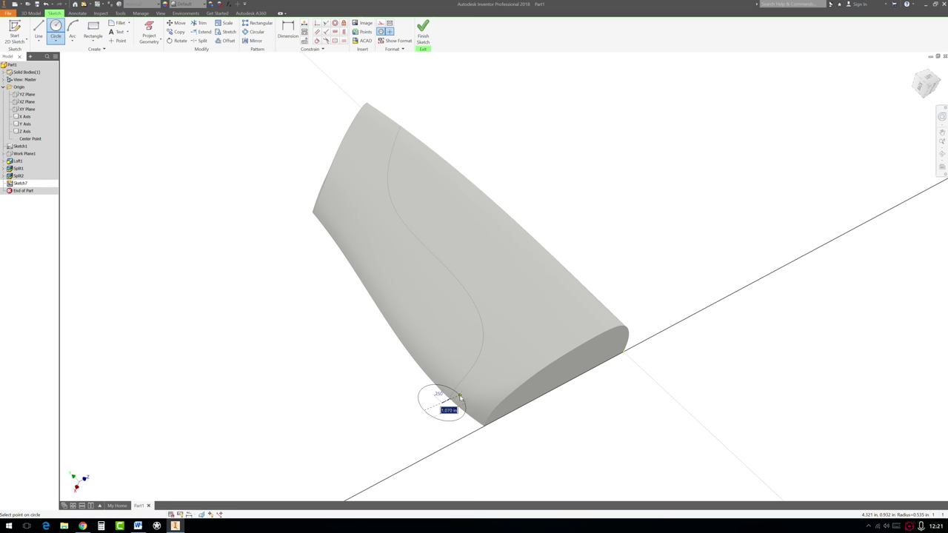
type("8")
key("Return")
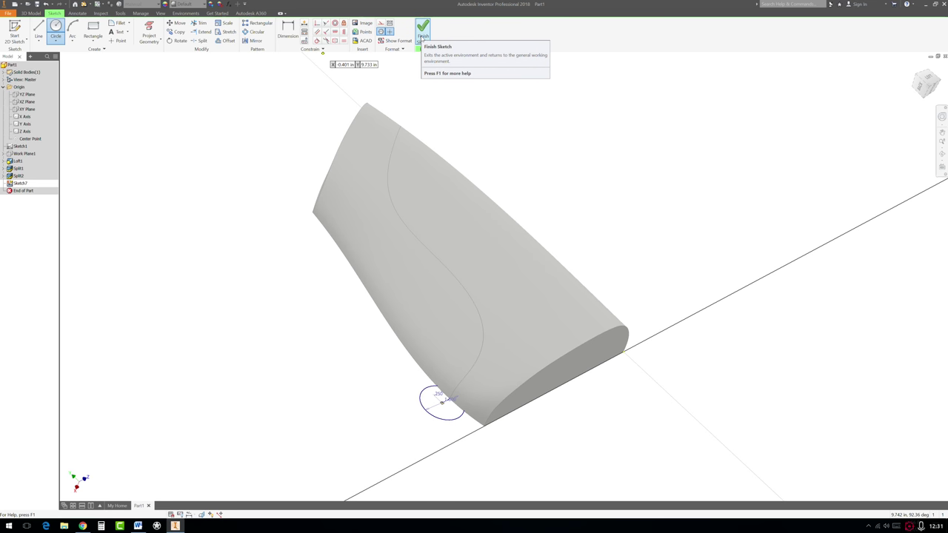
left_click(422, 37)
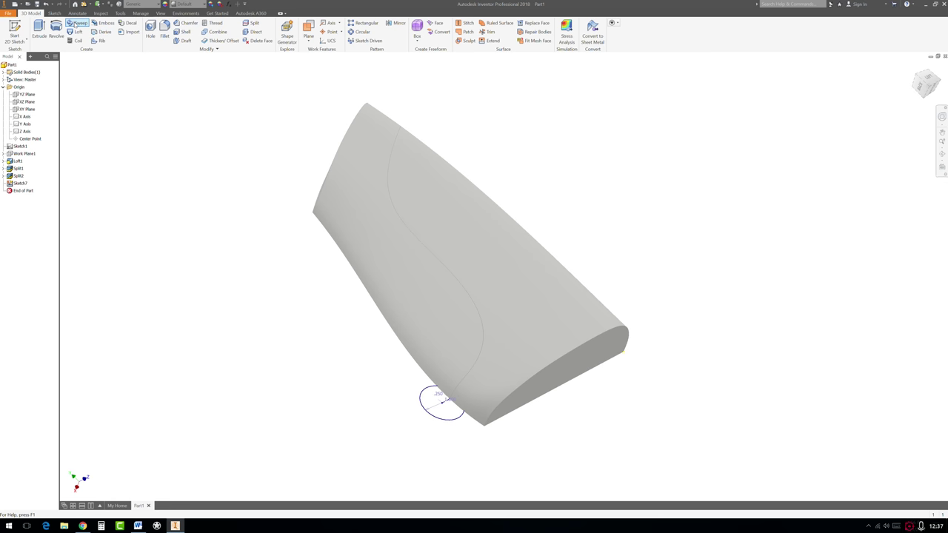
Sweep the circle profile along the S-curve as a cut, carving a rounded groove.
left_click(77, 23)
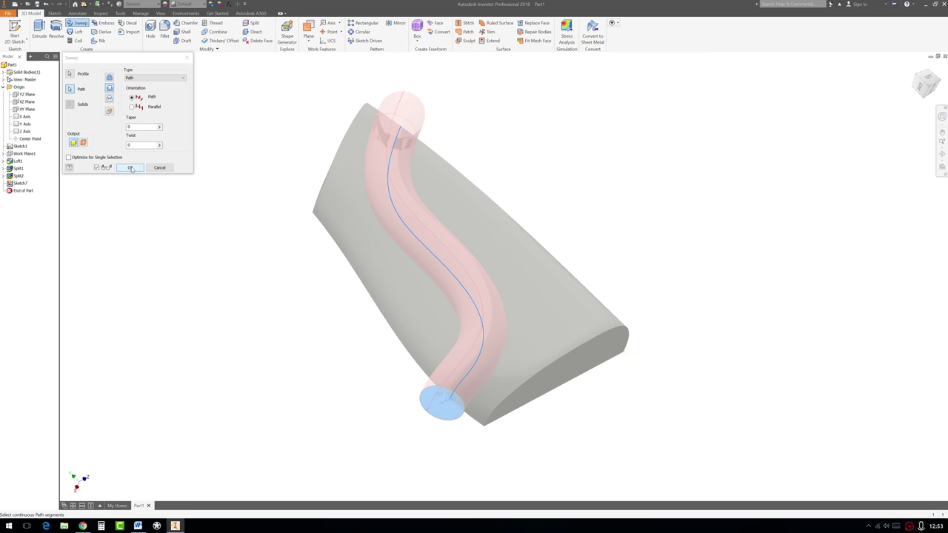
left_click(131, 168)
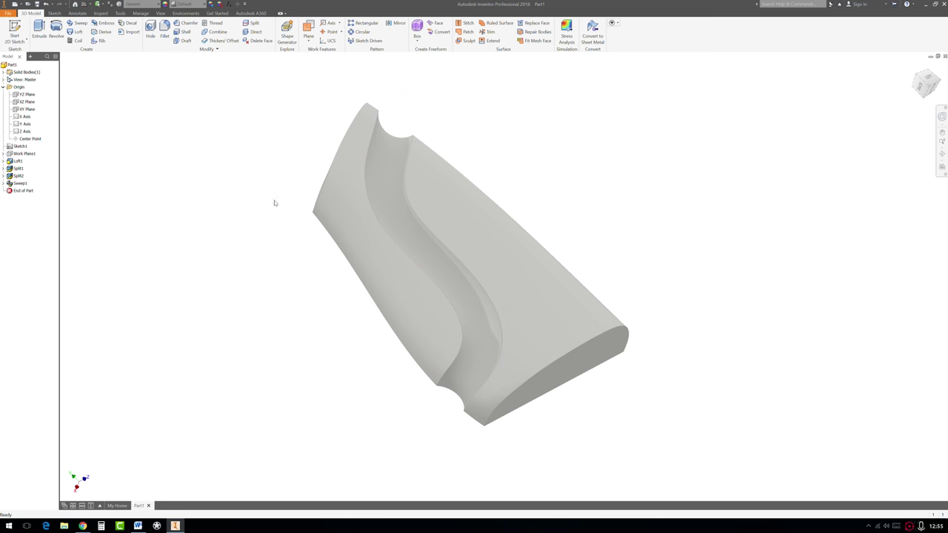
Orbit to the top of the groove and select its small triangular end face.
mouse_move(544, 219)
middle_mouse_down("shift")
mouse_move(516, 248)
mouse_move(467, 256)
mouse_move(482, 239)
mouse_move(492, 244)
middle_mouse_up("shift")
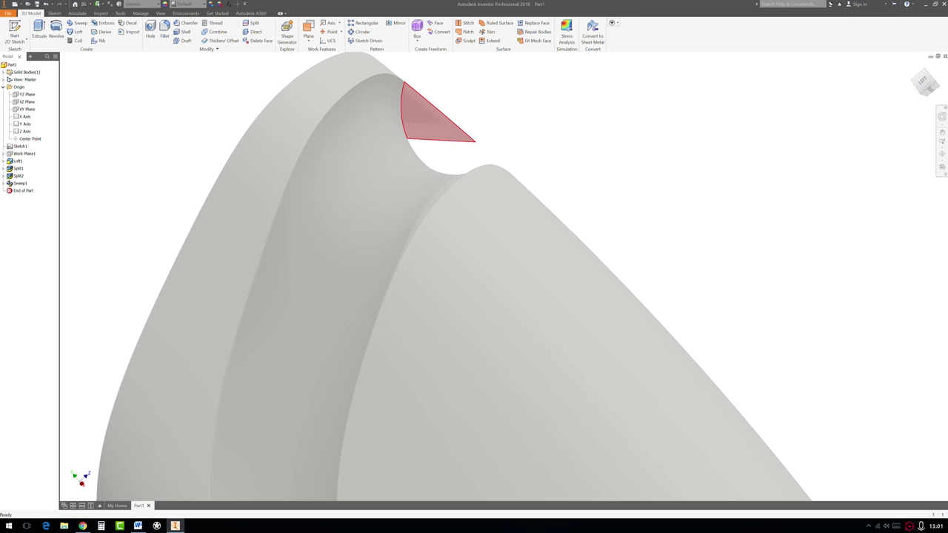
mouse_move(431, 136)
left_click(434, 135)
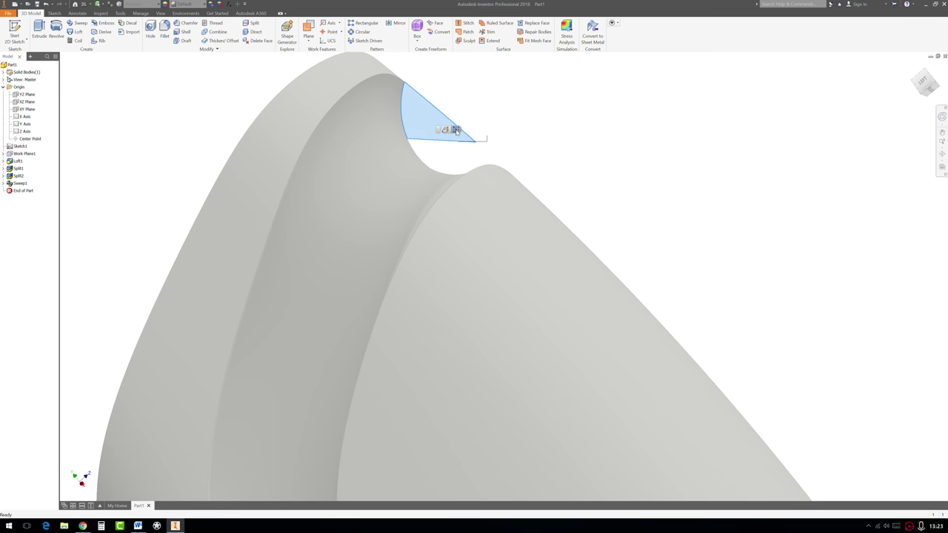
Sketch a 1.000 in circle on the triangular face through the projected notch edge's endpoint.
left_click(457, 130)
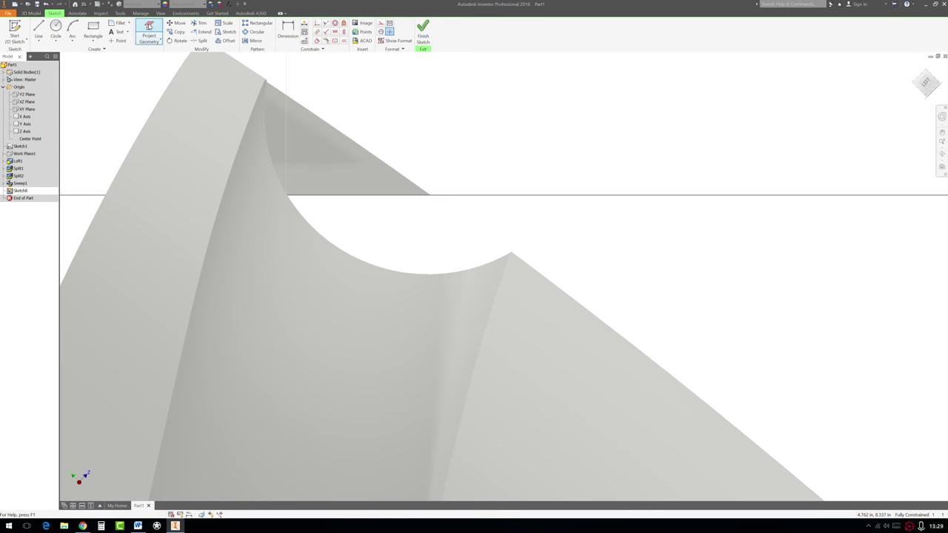
left_click(148, 25)
left_click(274, 148)
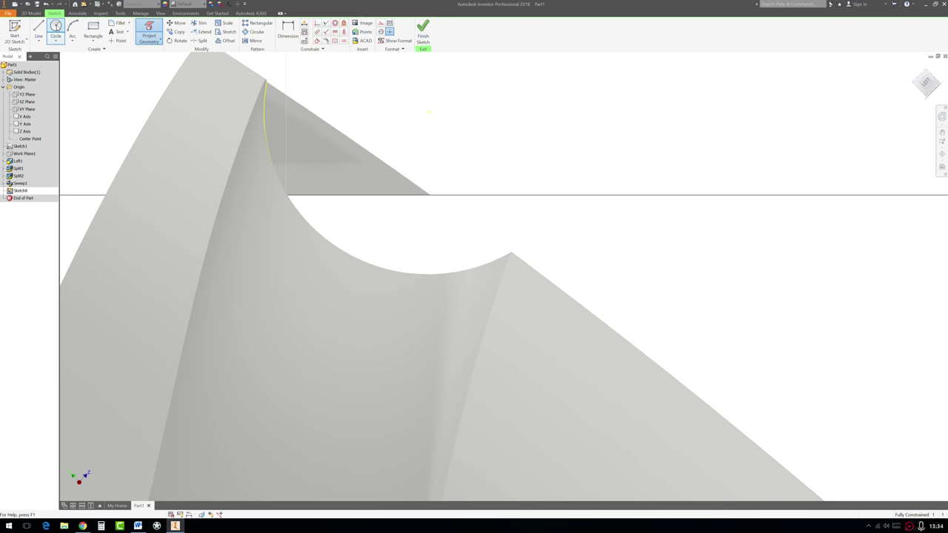
left_click(56, 28)
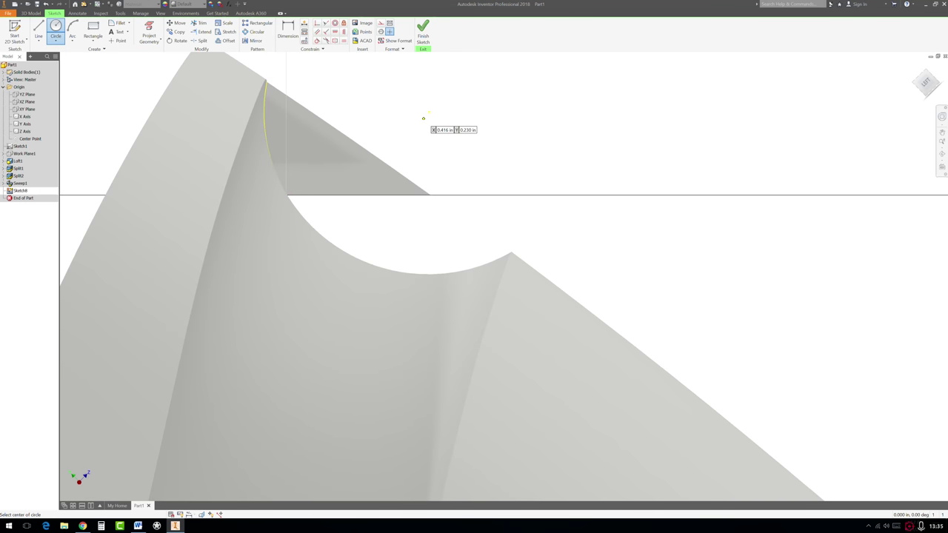
left_click(429, 111)
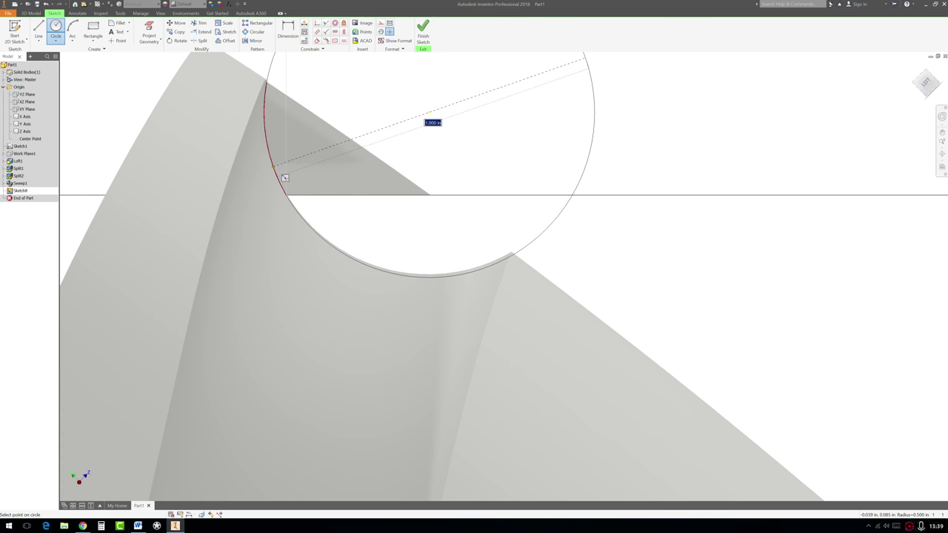
left_click(287, 195)
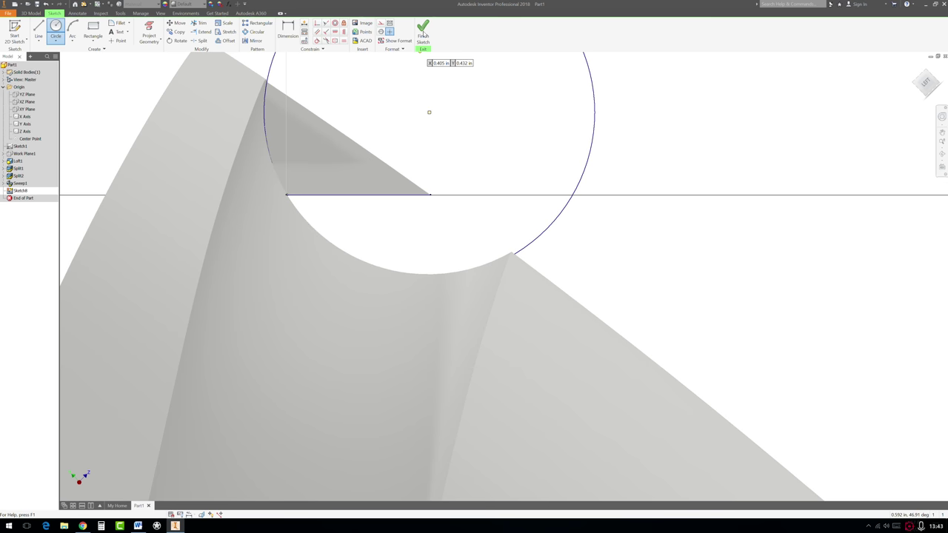
left_click(422, 33)
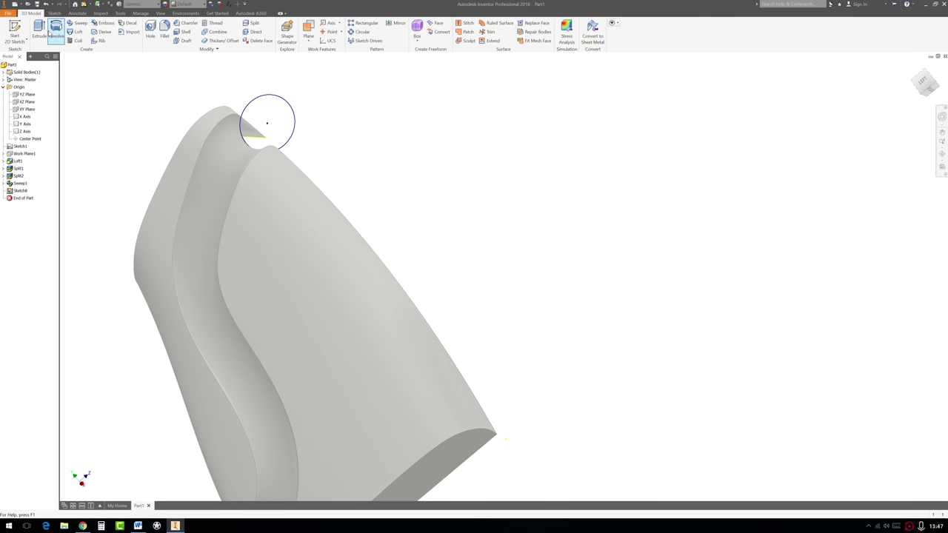
Extrude-cut the Sketch8 circle into the top as Extrusion1, then zoom in on the notch.
left_click(38, 29)
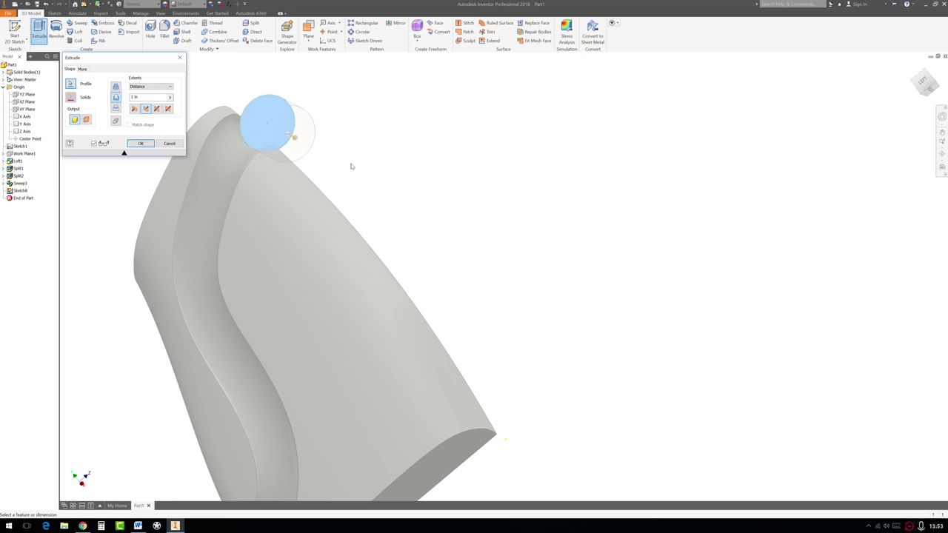
middle_click_drag(351, 163, 404, 186)
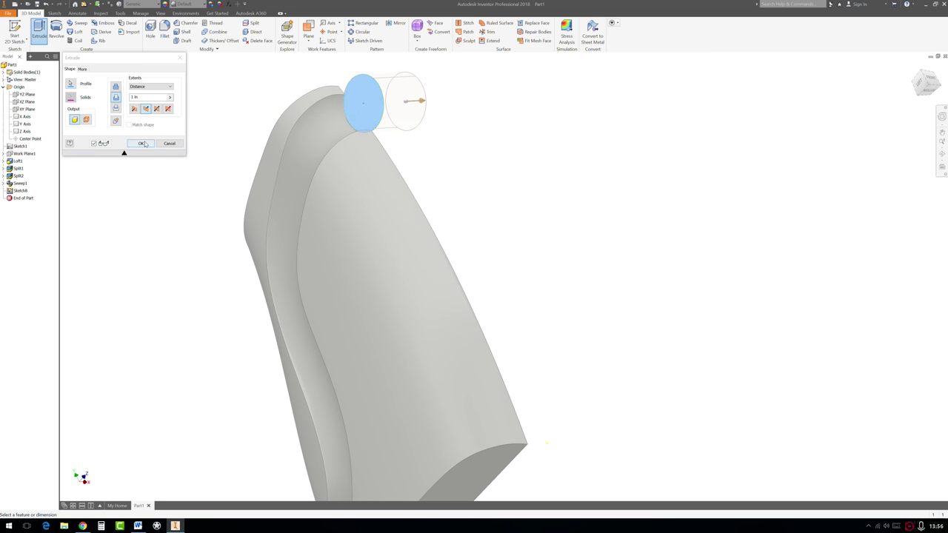
left_click(141, 143)
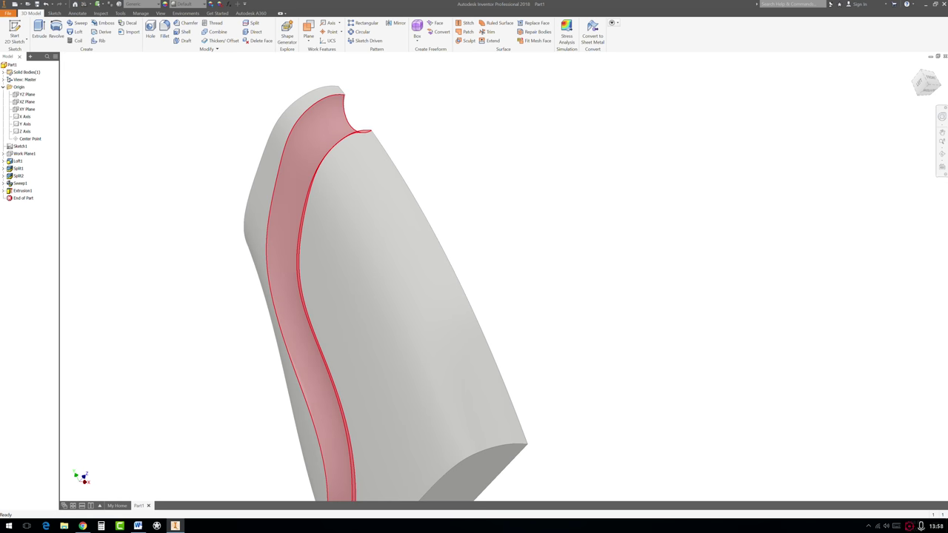
scroll(349, 91, "down", 5)
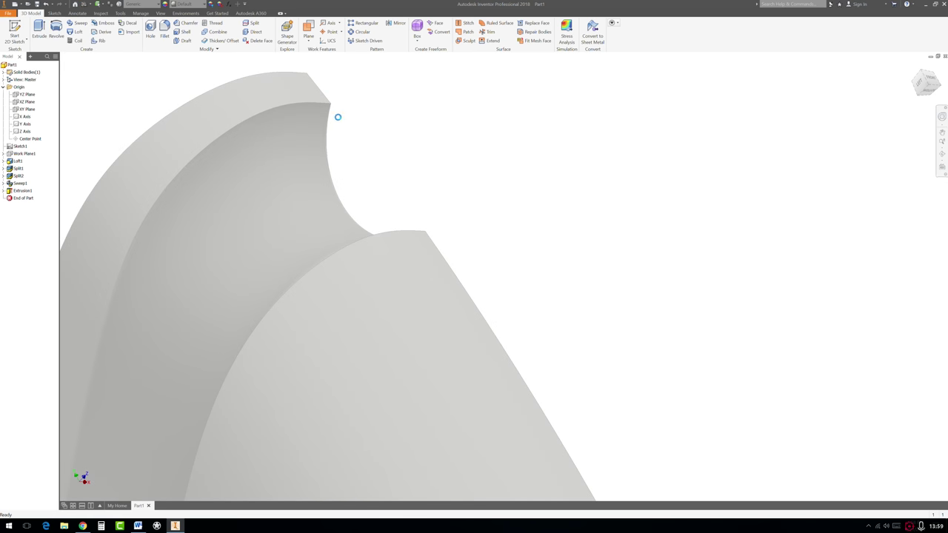
scroll(329, 113, "down", 5)
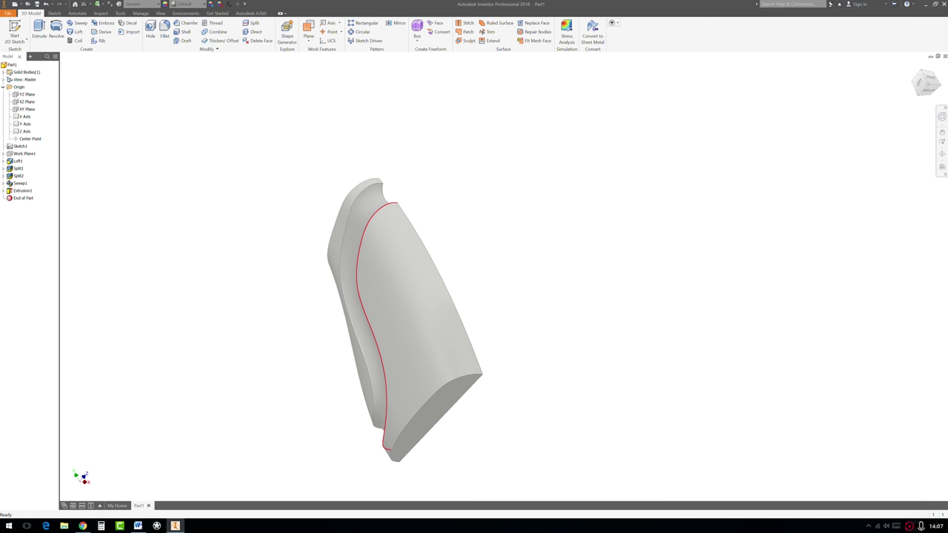
mouse_move(381, 222)
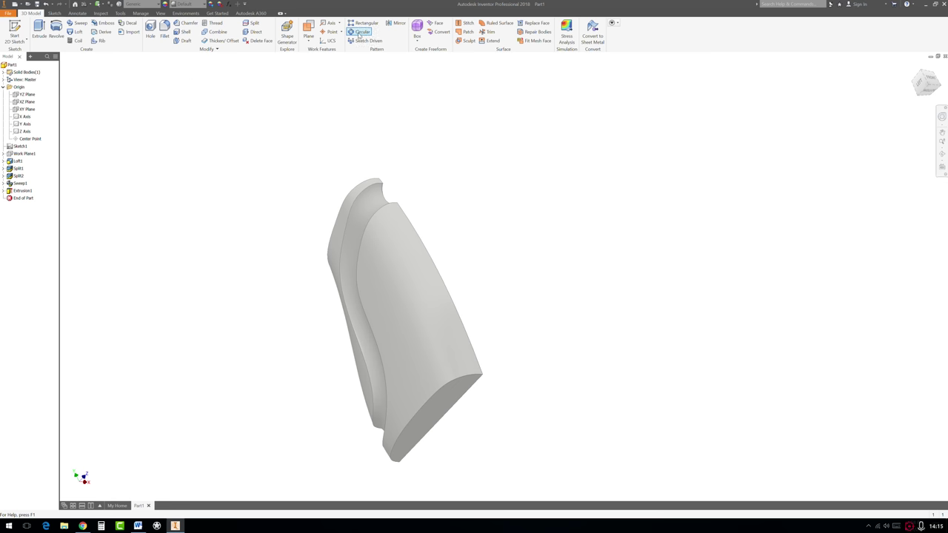
Mirror the half-flask solid across its flat side face as Mirror1.
left_click(395, 23)
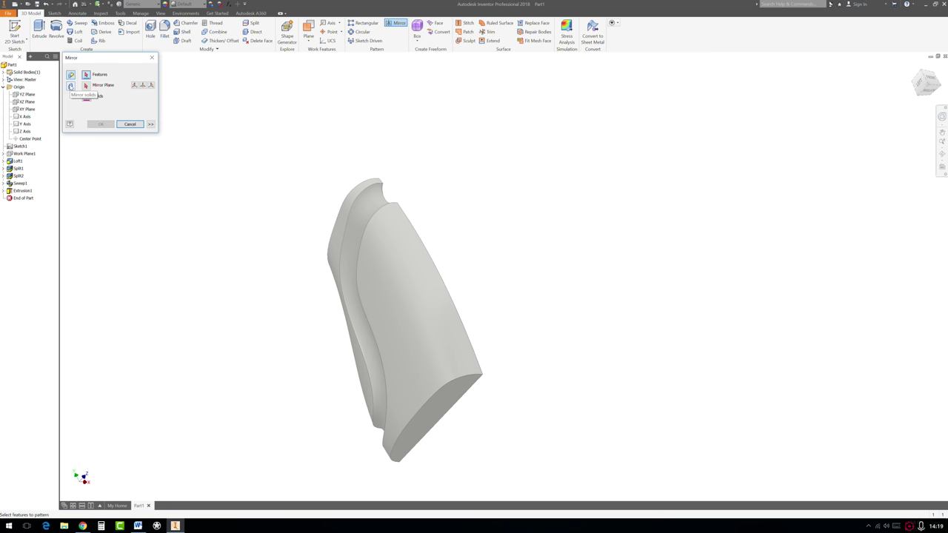
left_click(71, 87)
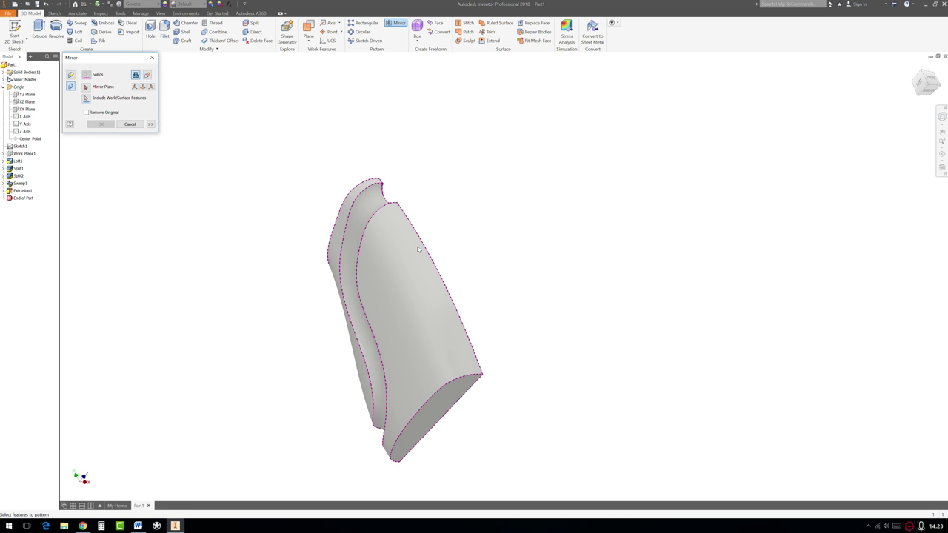
middle_click_drag(418, 249, 533, 280, "shift")
left_click(85, 87)
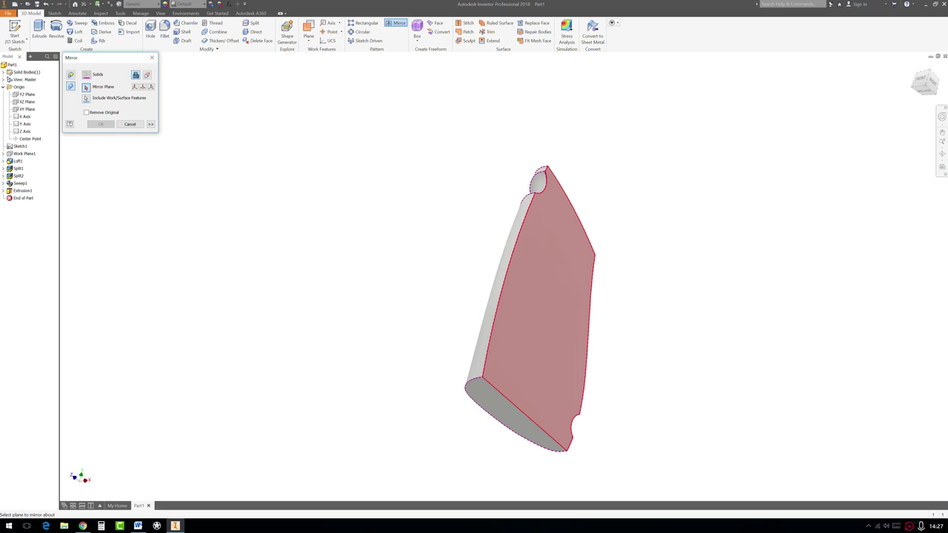
left_click(549, 286)
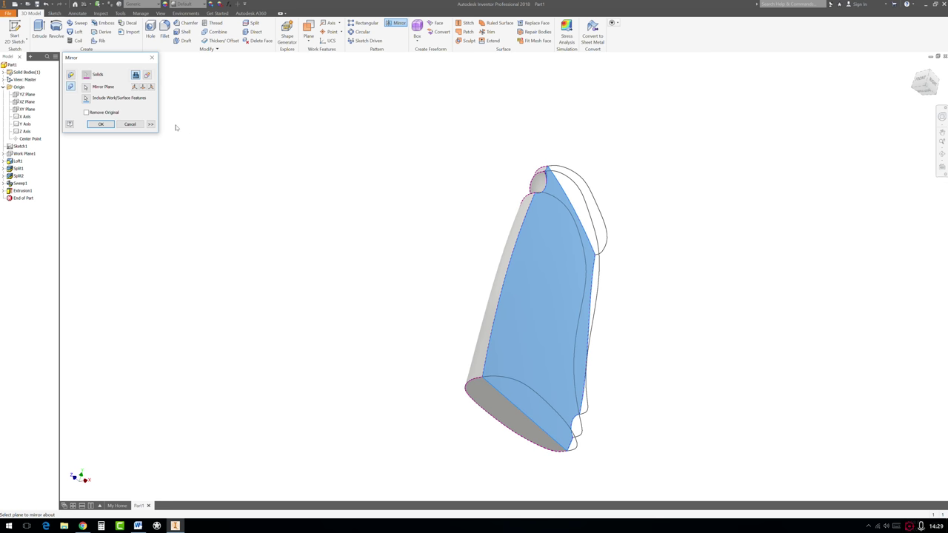
left_click(101, 124)
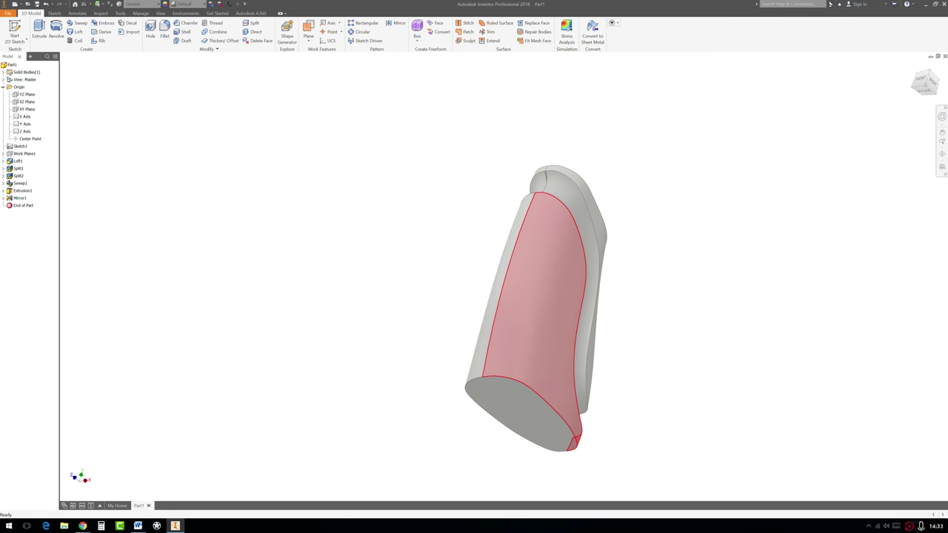
Orbit to view the mirrored flask's base and launch the Fillet command.
mouse_move(518, 296)
middle_mouse_down("shift")
mouse_move(484, 342)
mouse_move(455, 281)
mouse_move(420, 274)
mouse_move(503, 276)
mouse_move(506, 303)
middle_mouse_up("shift")
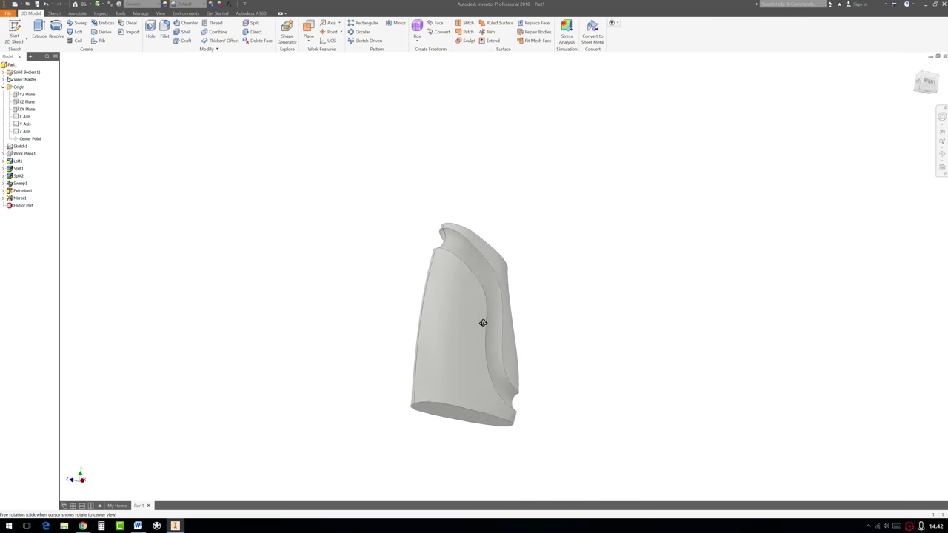
middle_click_drag(484, 322, 442, 301, "shift")
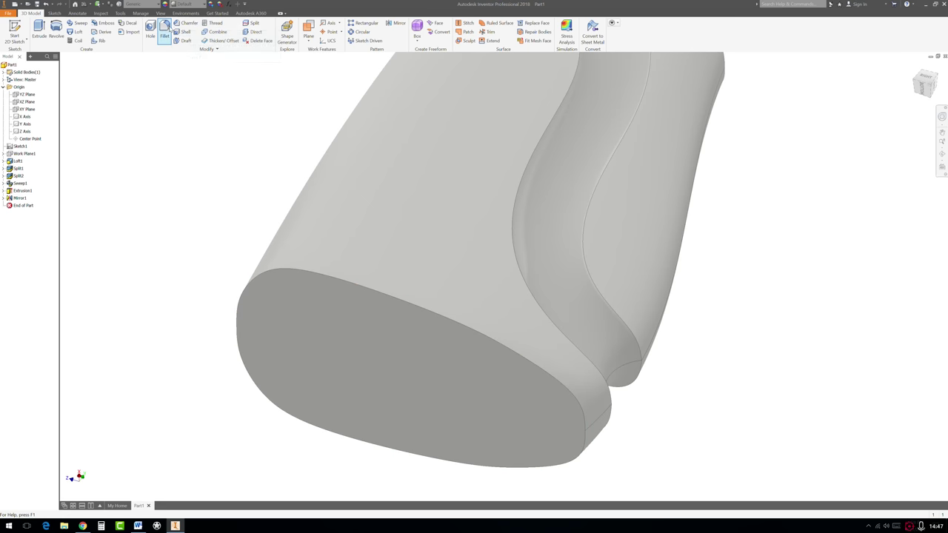
left_click(164, 33)
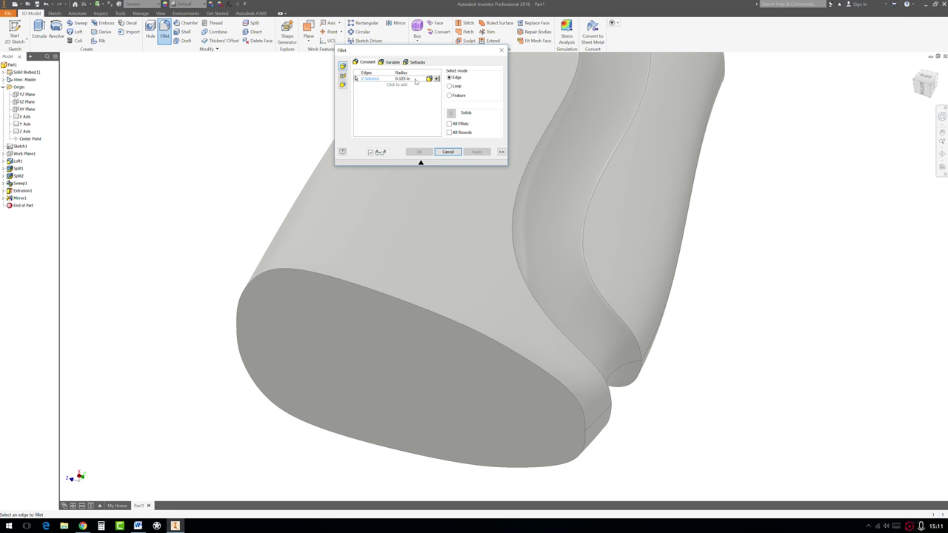
Fillet the base's outer edge and lower rim with a Smooth (G2) .25 radius fillet.
left_click(416, 79)
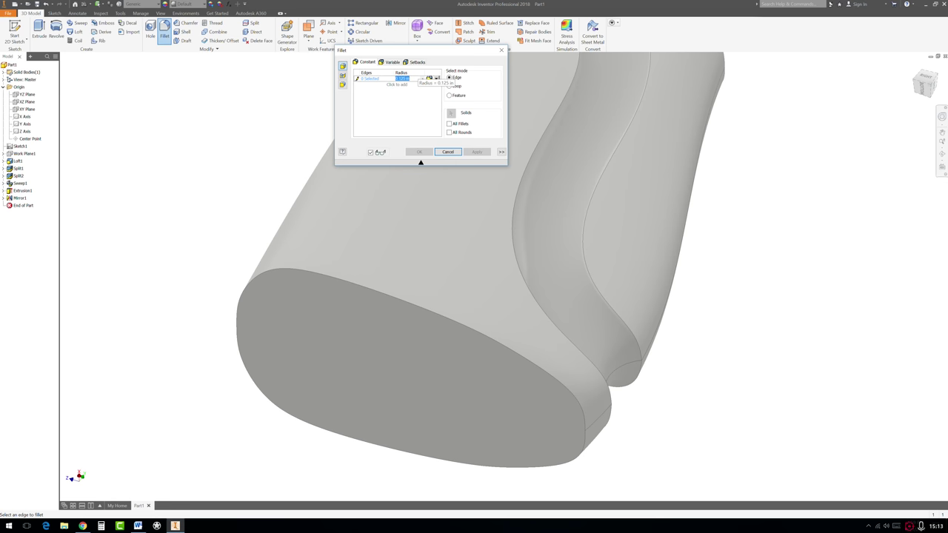
type("25")
left_click(429, 79)
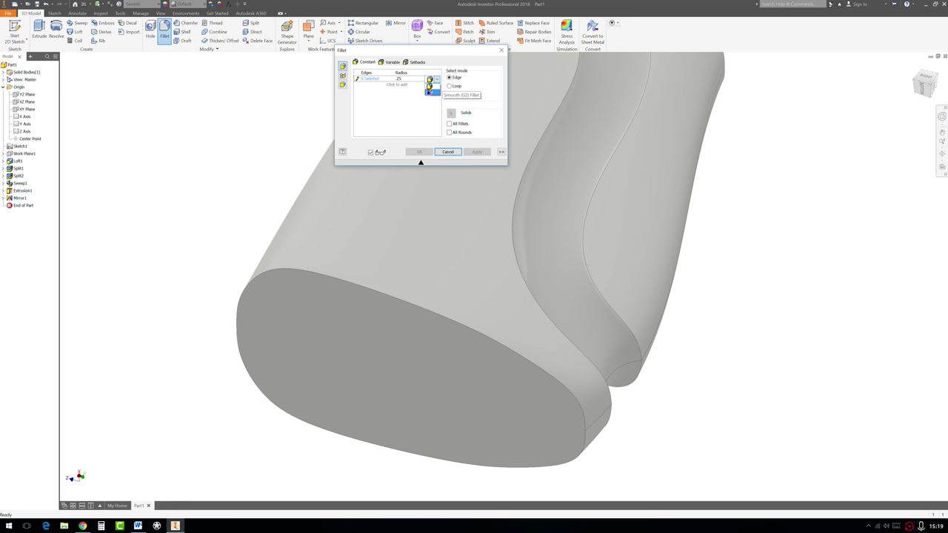
left_click(429, 92)
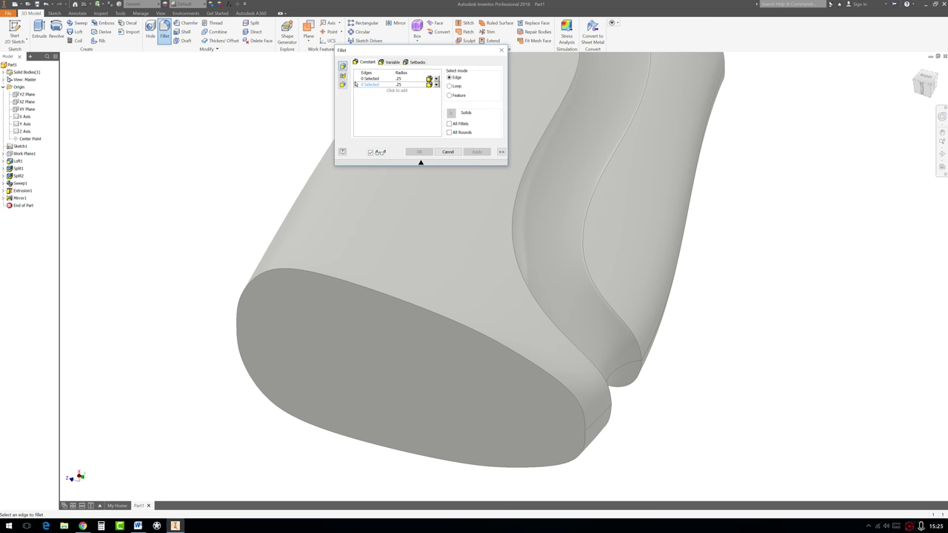
left_click(398, 296)
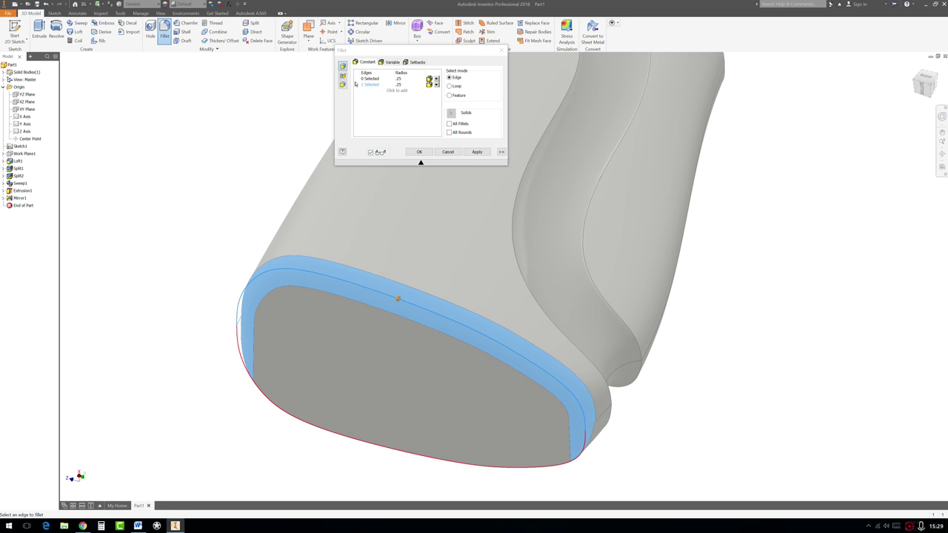
left_click(348, 436)
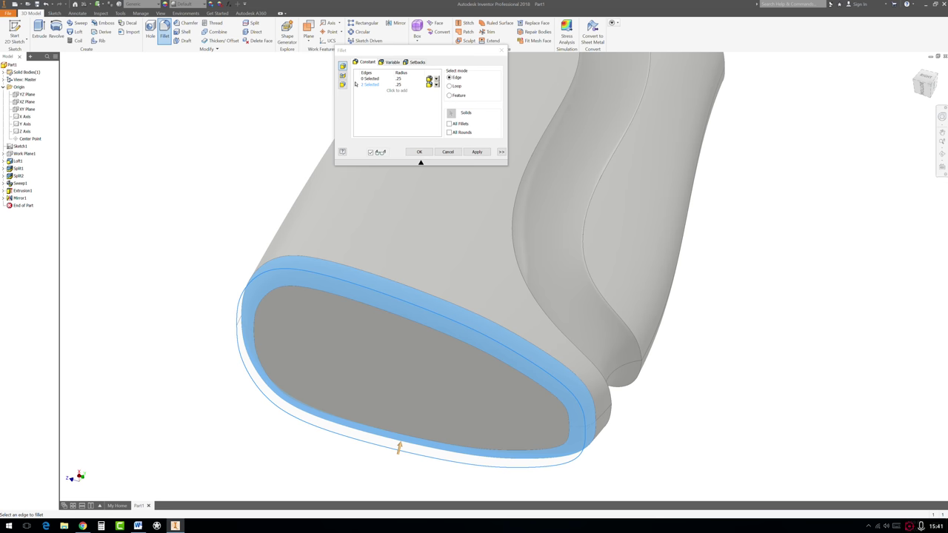
left_click(420, 153)
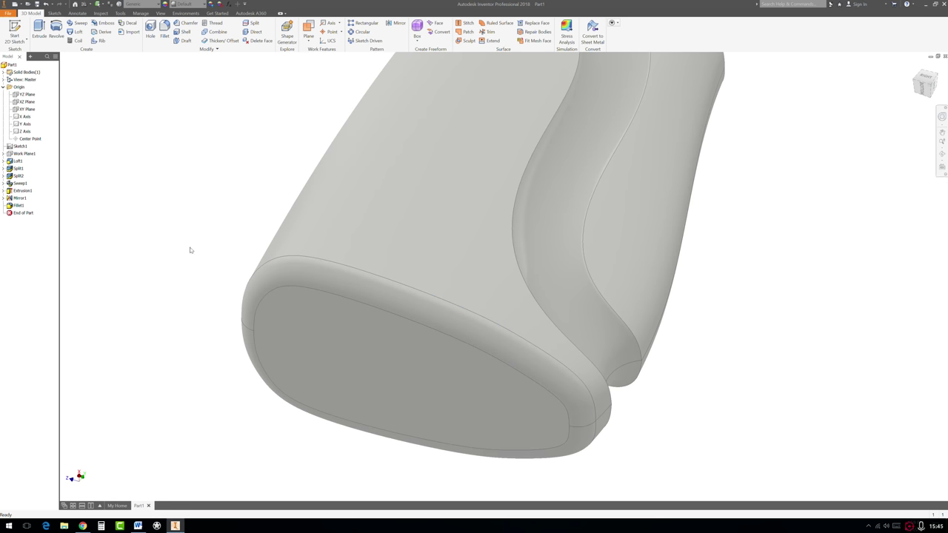
Start a fillet on the flask's flat side, picking the top edge and adding a second edge set.
middle_click_drag(425, 263, 374, 300, "shift")
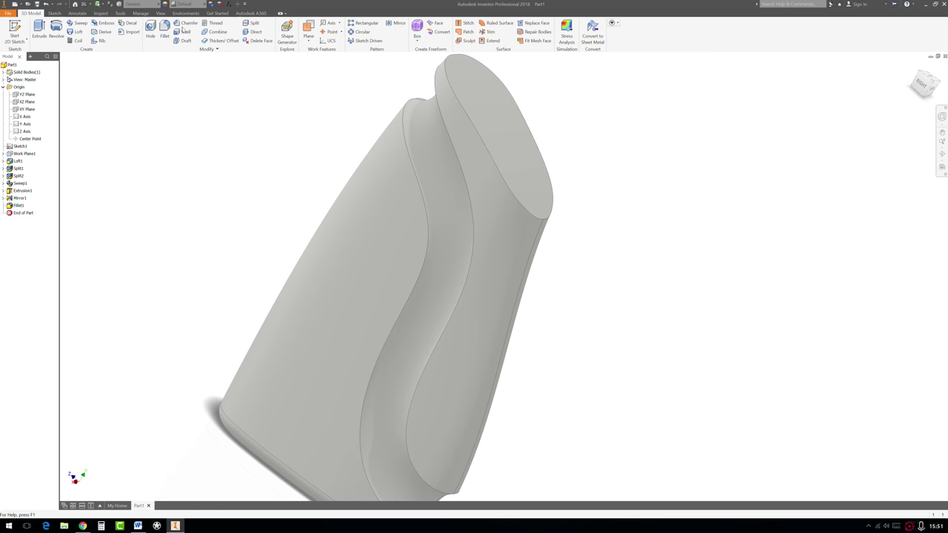
left_click(165, 29)
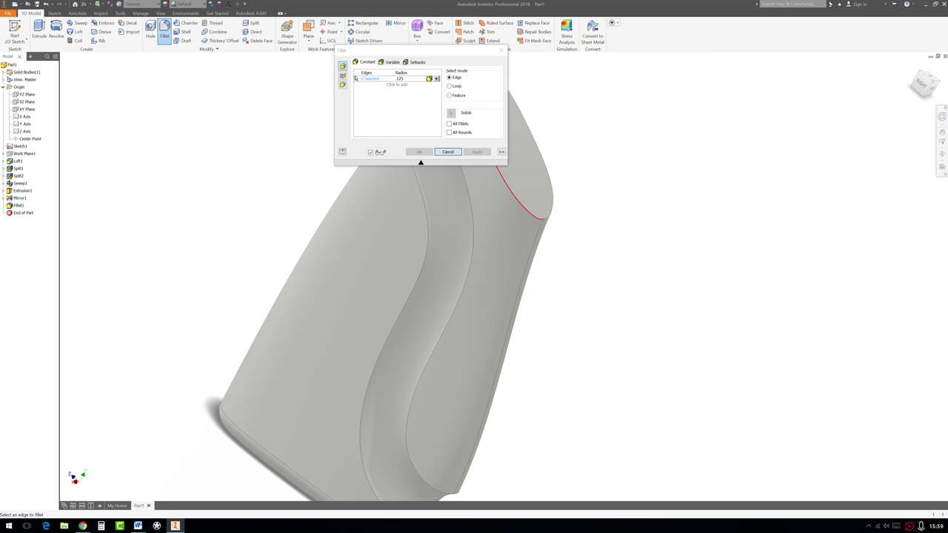
left_click(522, 194)
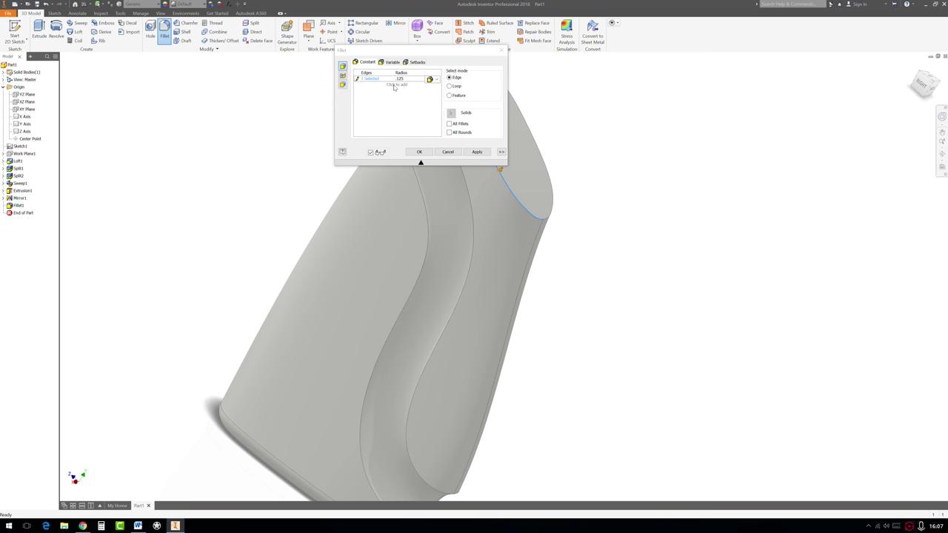
left_click(397, 85)
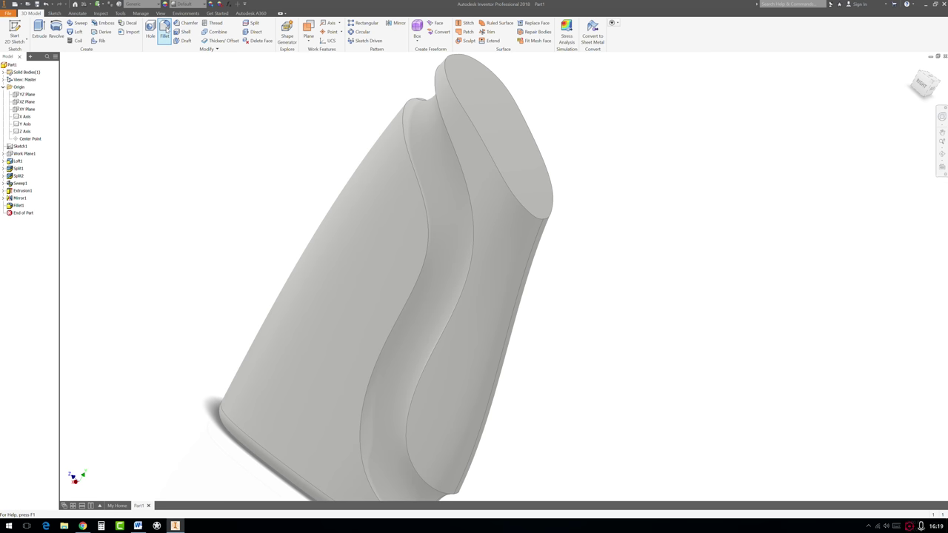
Fillet the side edge and the notch edges at 0.125 in.
left_click(165, 31)
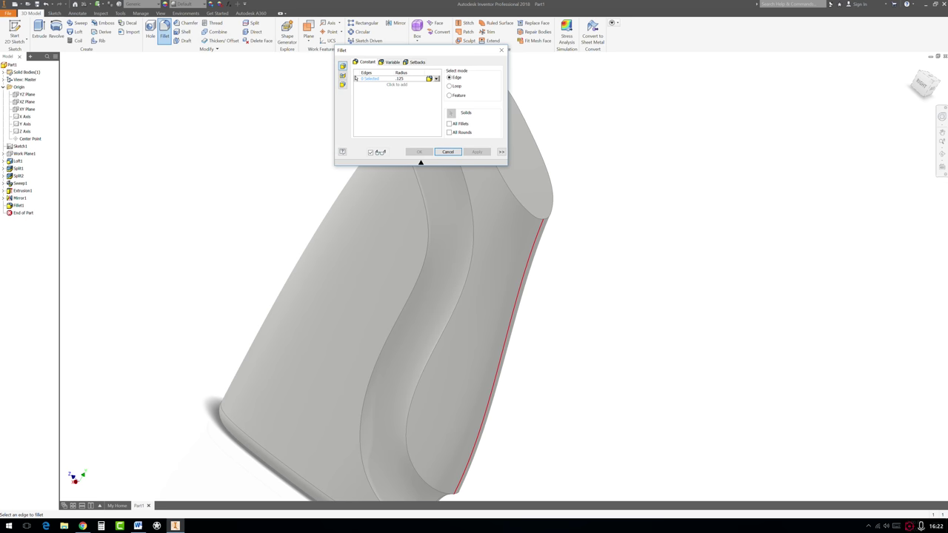
left_click(505, 361)
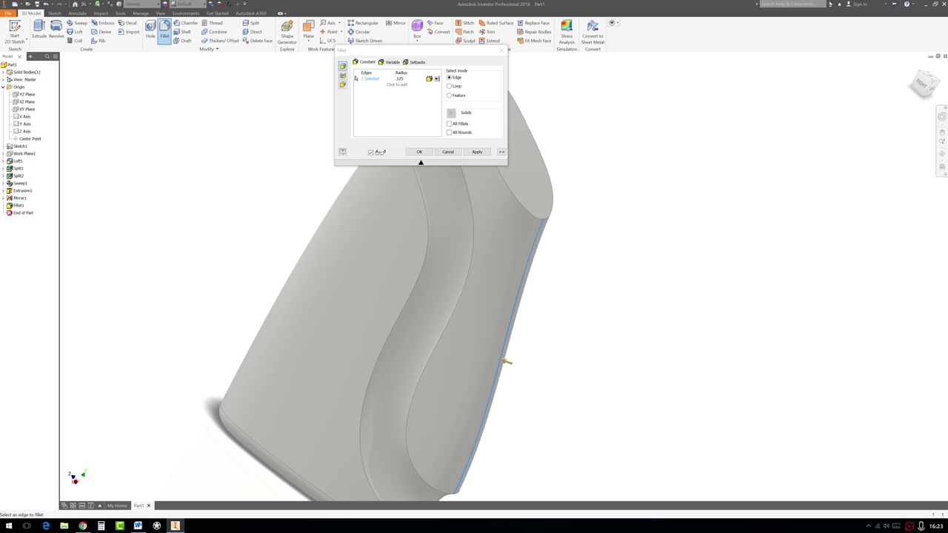
middle_click_drag(543, 283, 617, 313, "shift")
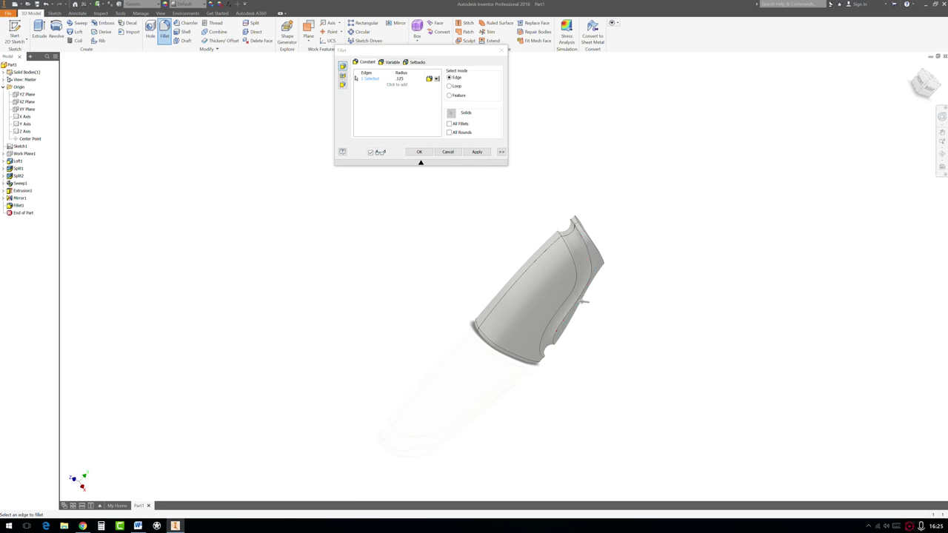
scroll(583, 302, "down", 5)
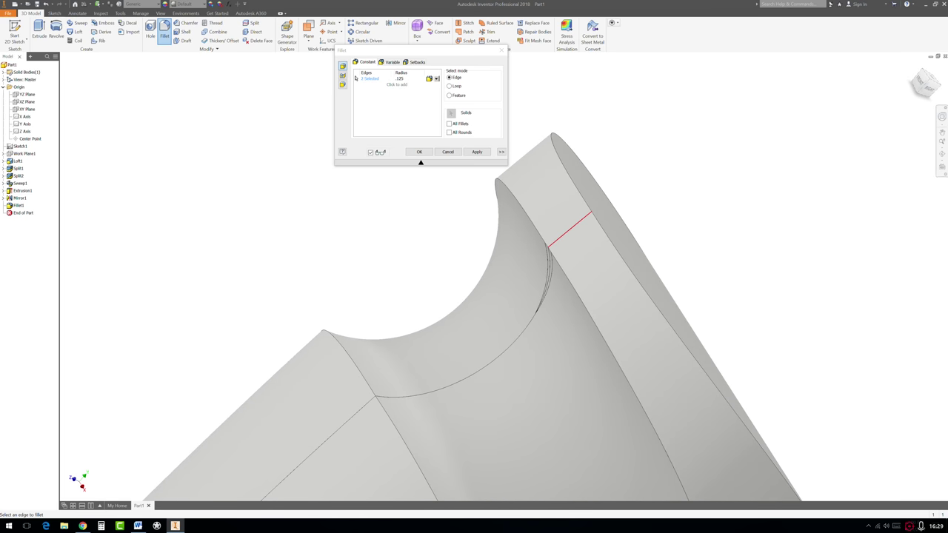
left_click(566, 228)
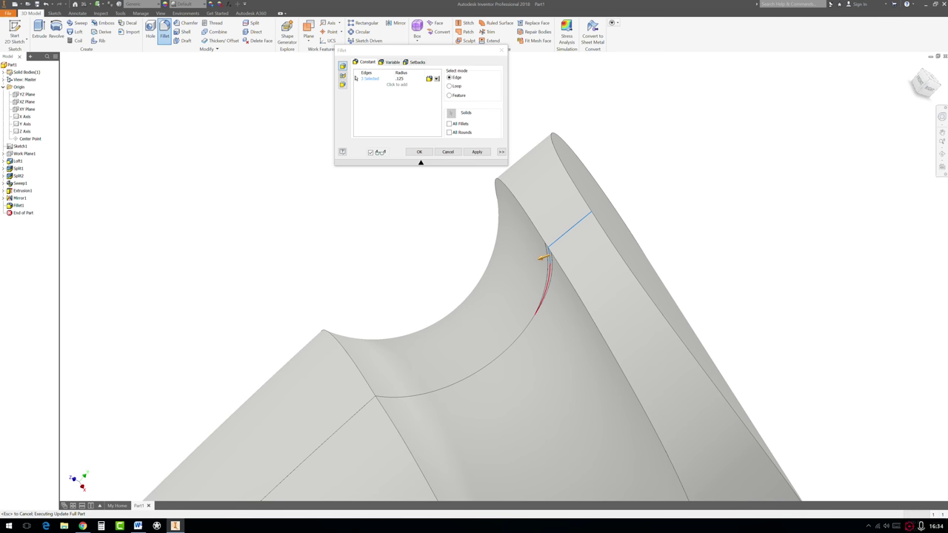
left_click(542, 259)
left_click(462, 374)
left_click(462, 374)
left_click(474, 151)
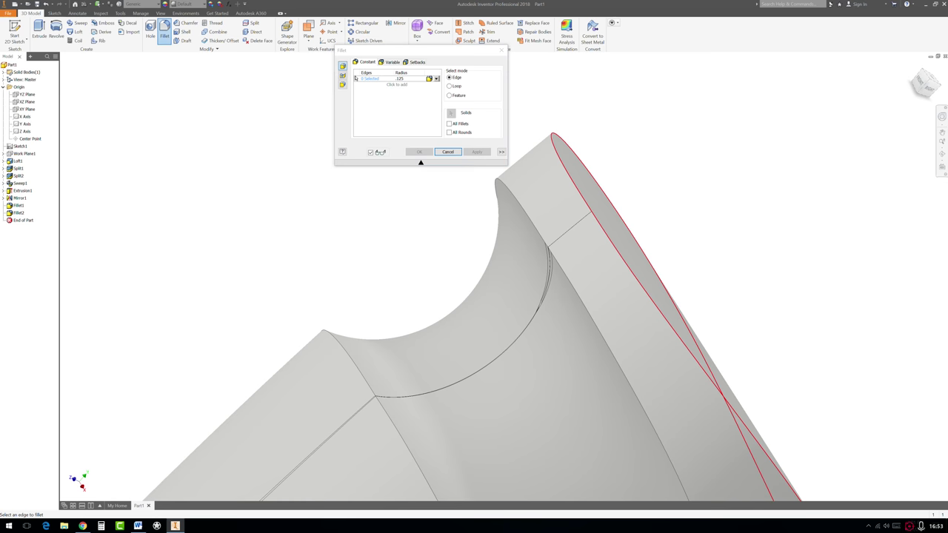
Round the neck rim and recess edges with a 0.06 set, keeping only successful blends.
left_click(612, 223)
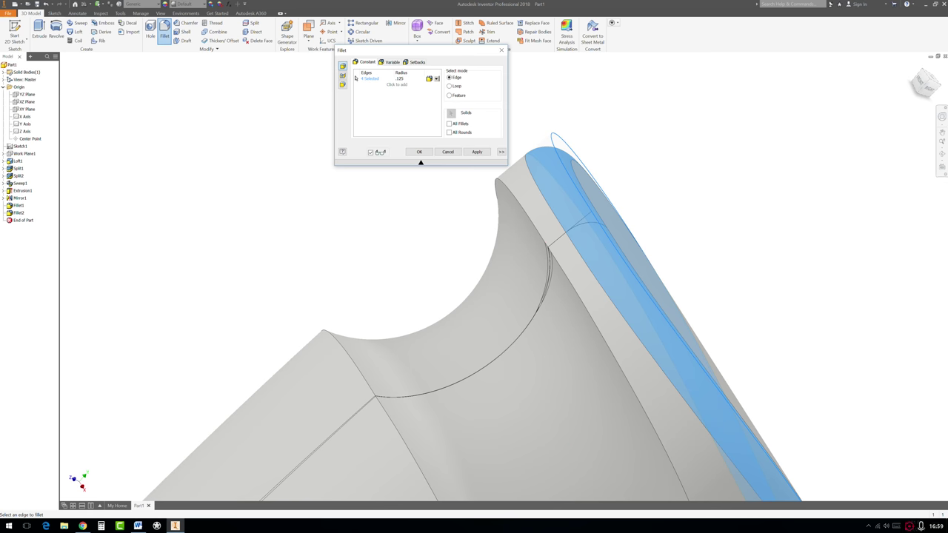
left_click(397, 84)
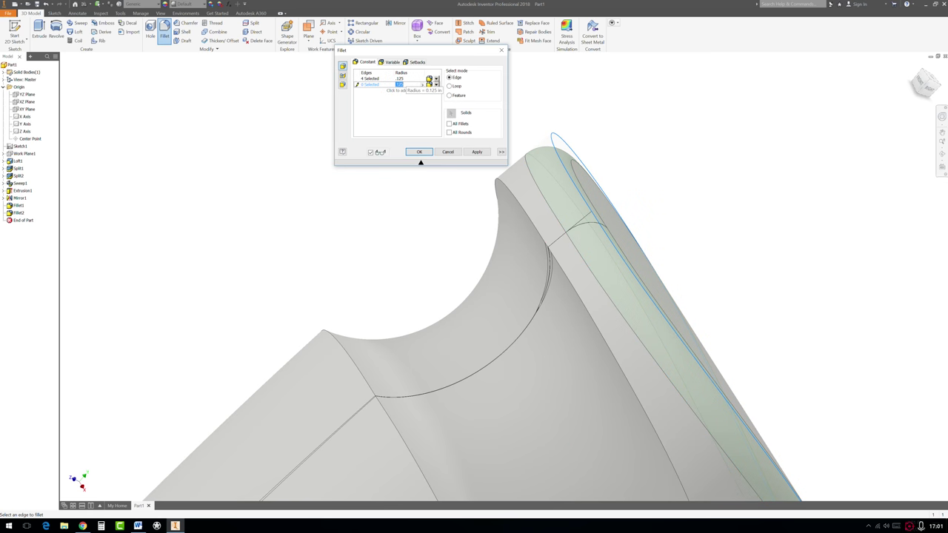
type("06")
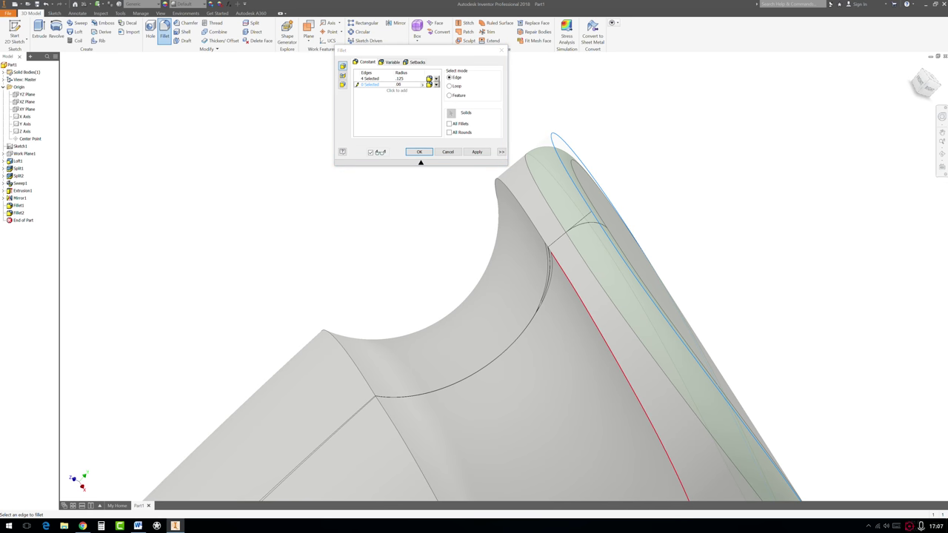
left_click(561, 296)
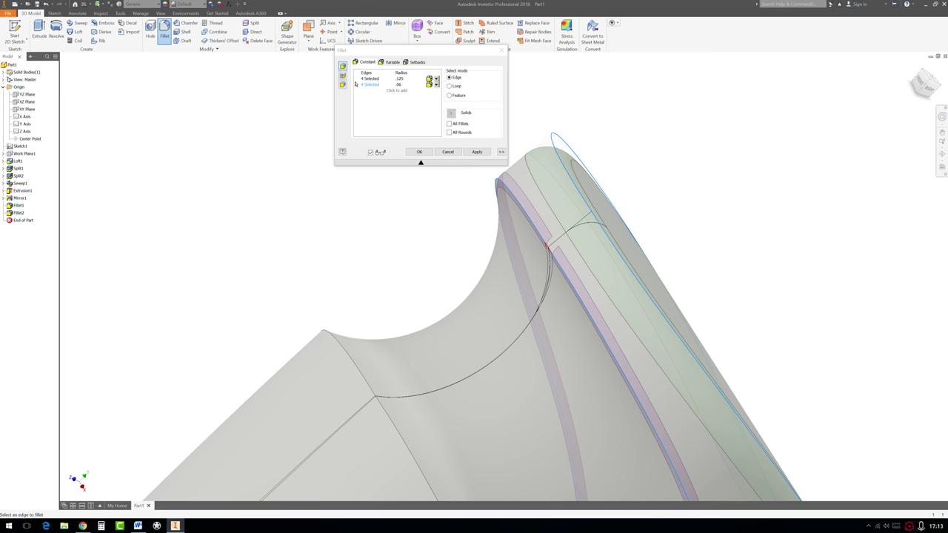
left_click(546, 248)
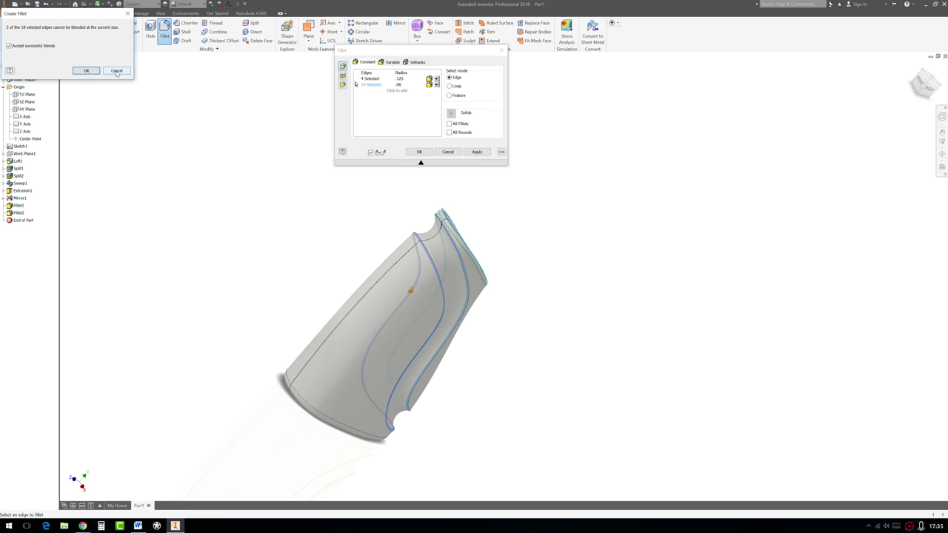
left_click(86, 71)
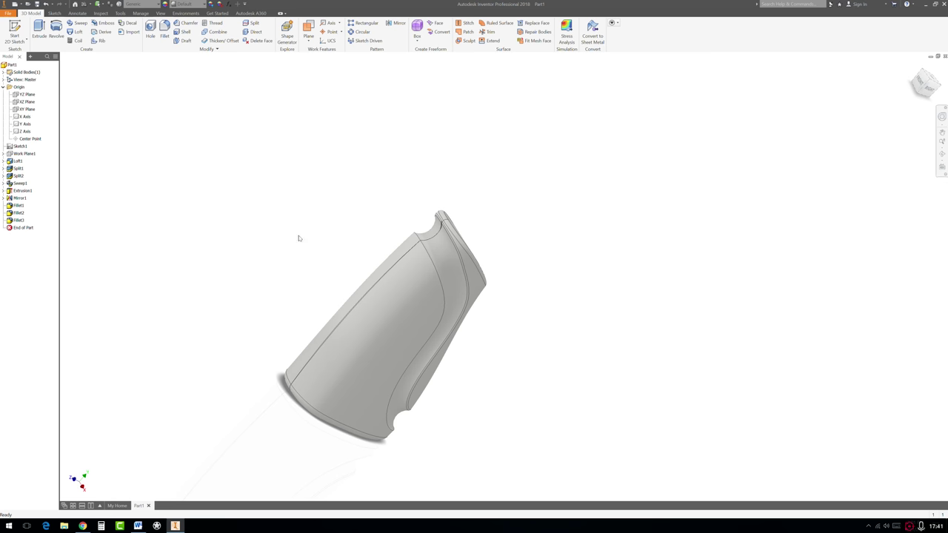
Add a 0.125 in fillet to the curved edge chain along the handle recess.
middle_click_drag(469, 334, 424, 316, "shift")
scroll(425, 316, "up", 3)
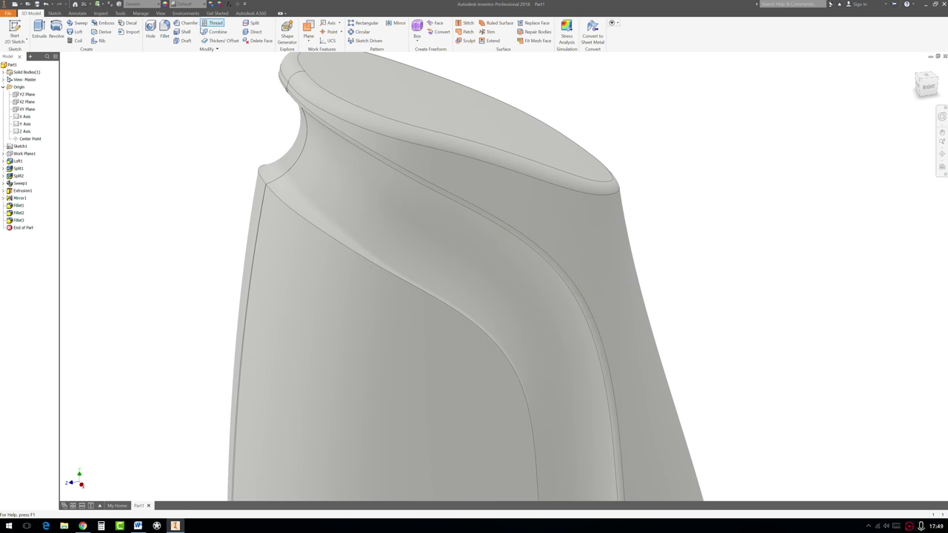
left_click(165, 32)
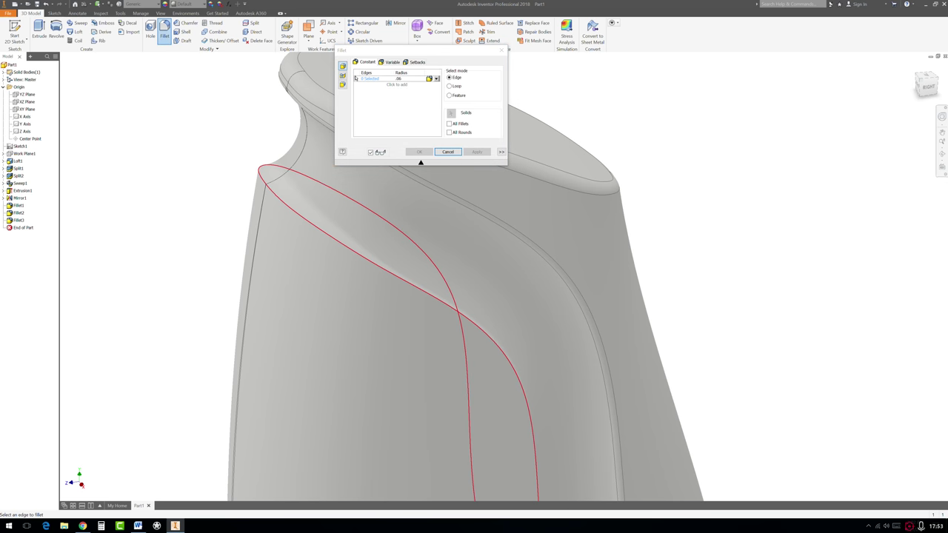
left_click(536, 430)
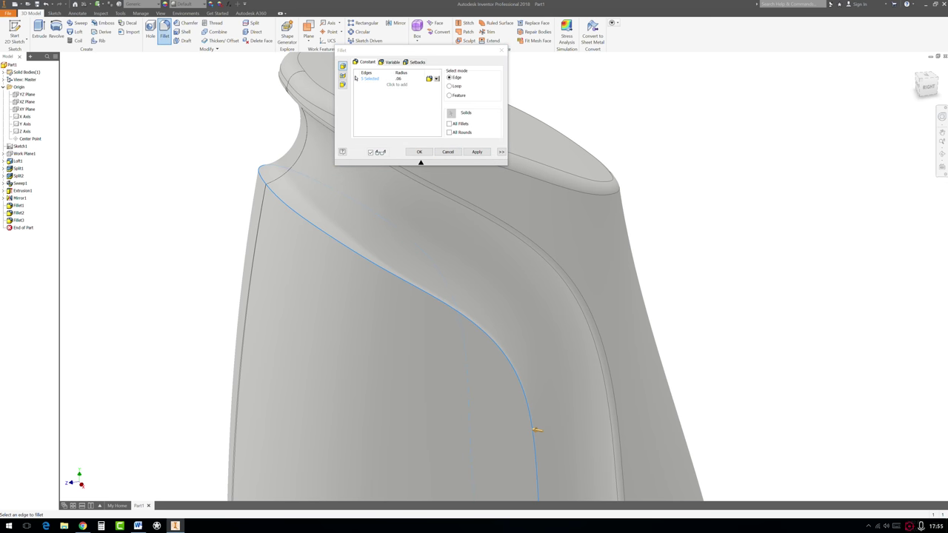
left_click(421, 80)
type("12")
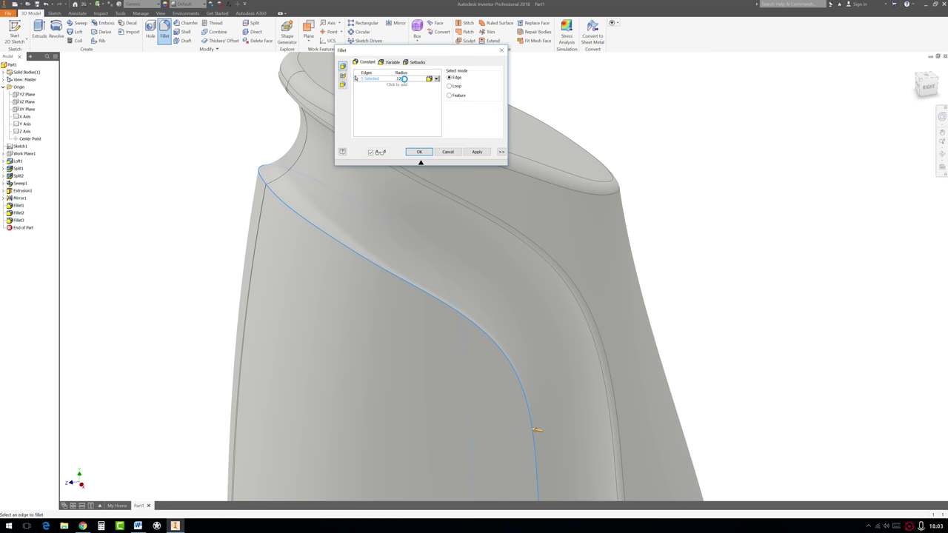
type("5")
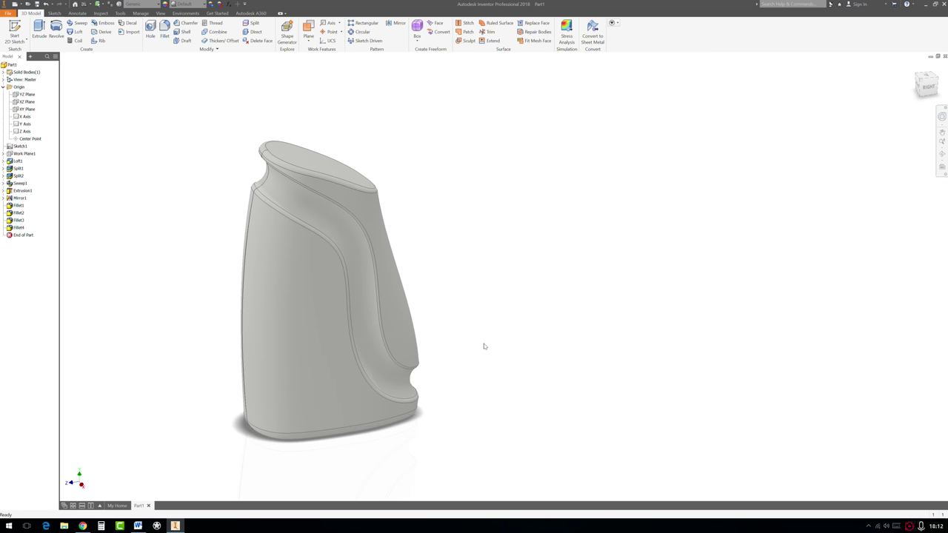
key("F4")
left_click_drag(468, 347, 392, 331)
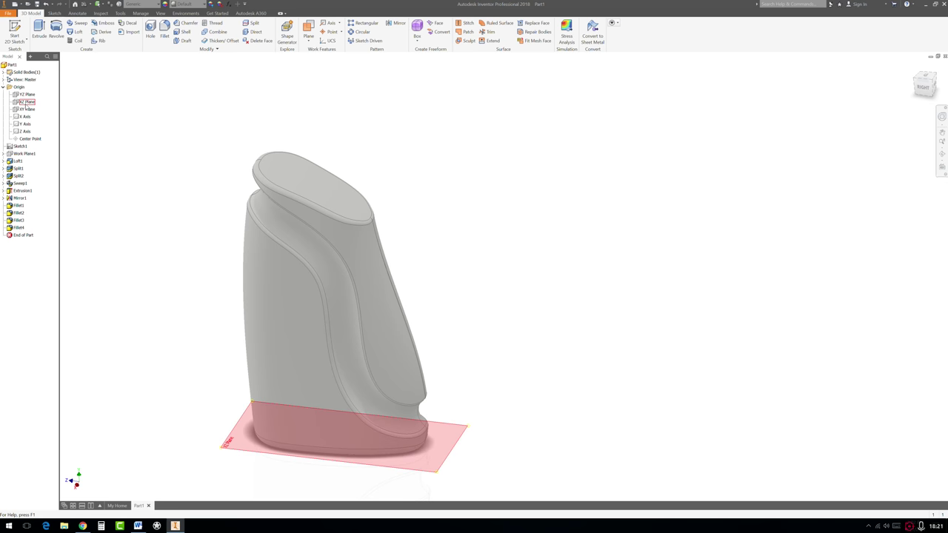
Sketch a circle of diameter 1 on the XZ plane, centred on the vertical axis.
left_click(26, 105)
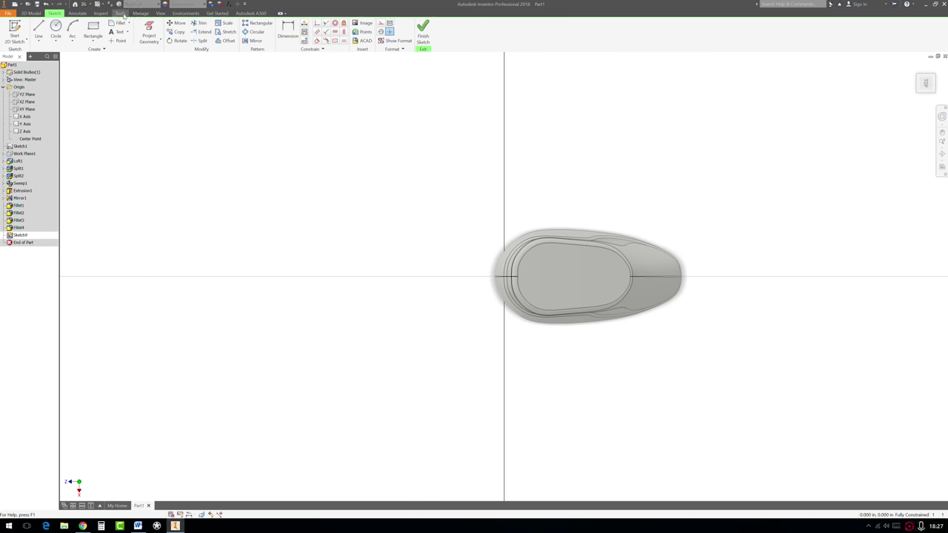
left_click(55, 30)
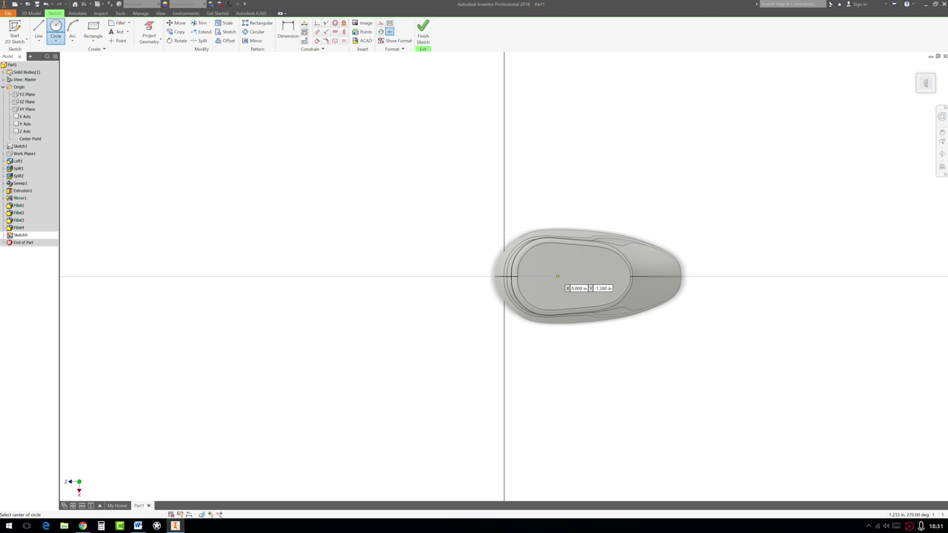
left_click(558, 277)
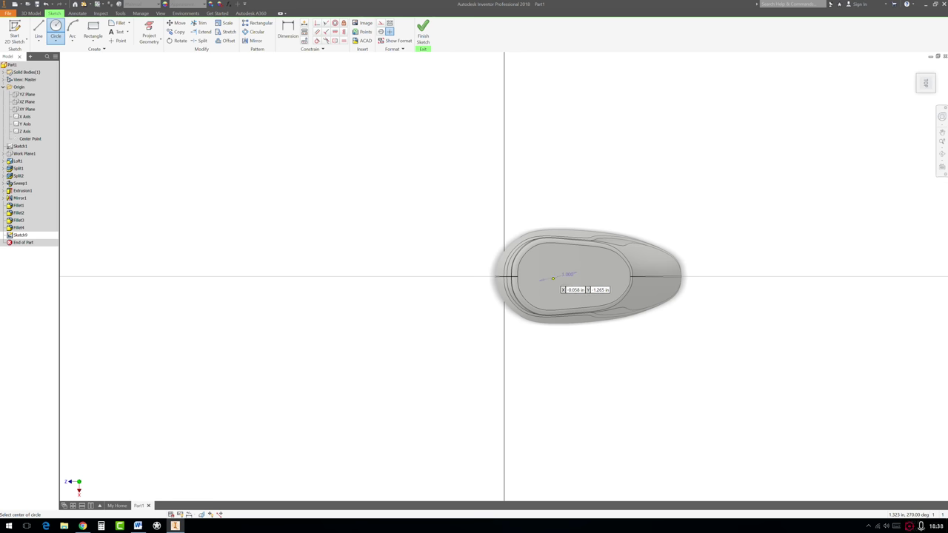
left_click(561, 275)
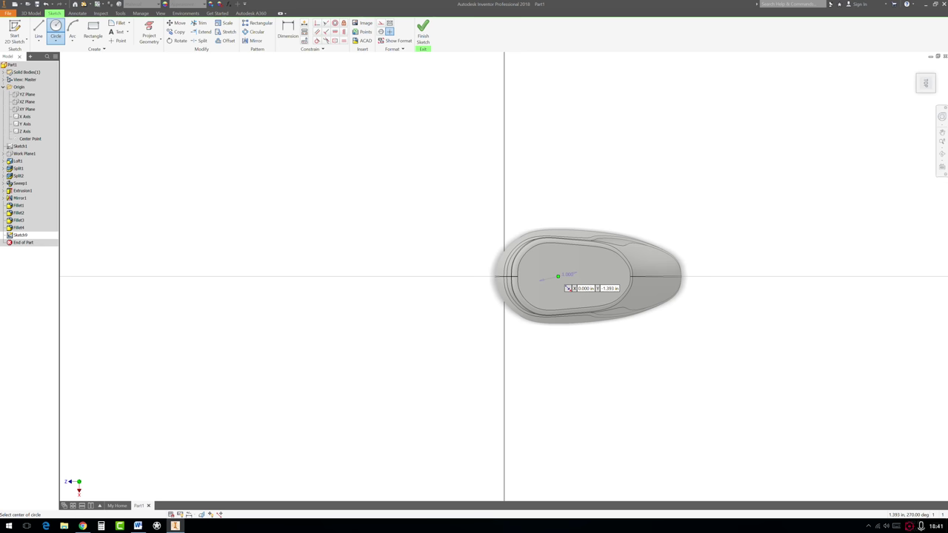
left_click(558, 277)
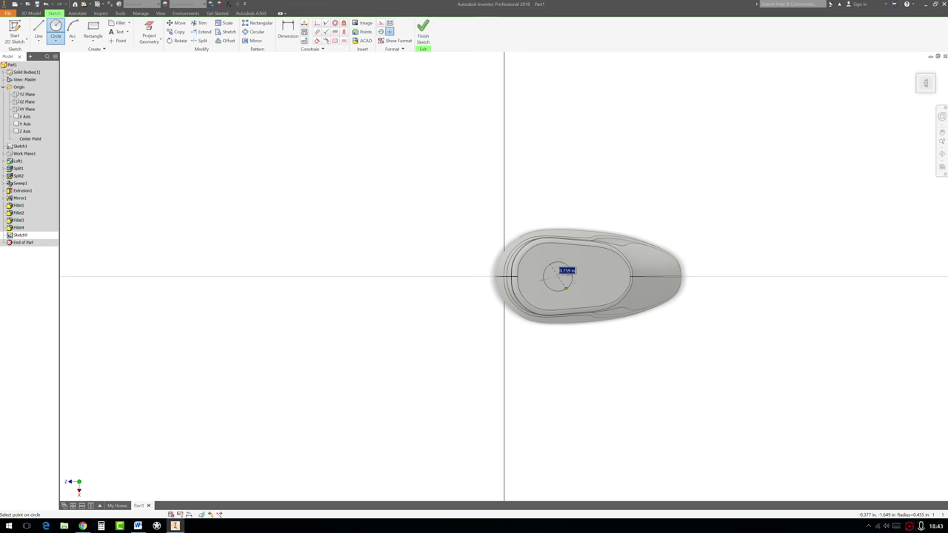
type("1")
key("Return")
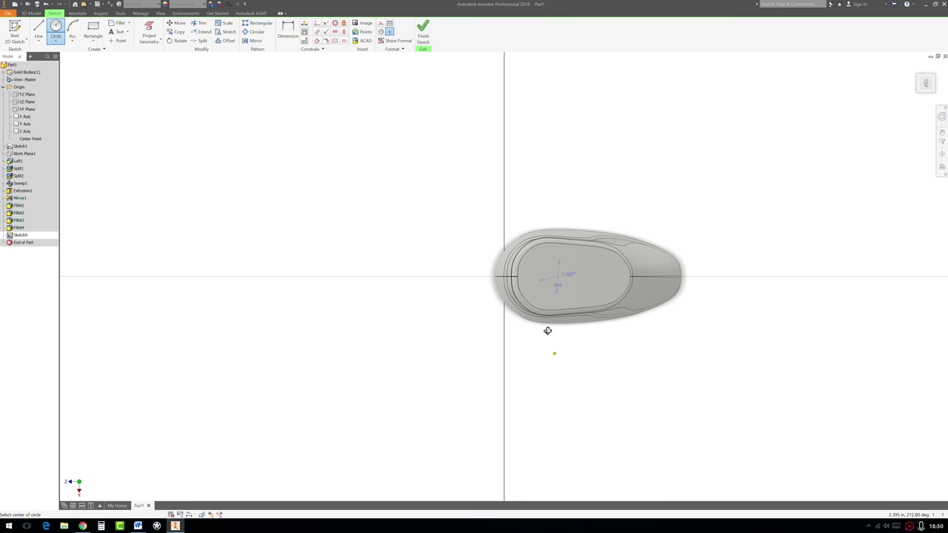
mouse_move(548, 330)
middle_mouse_down("shift")
mouse_move(476, 254)
mouse_move(533, 244)
middle_mouse_up("shift")
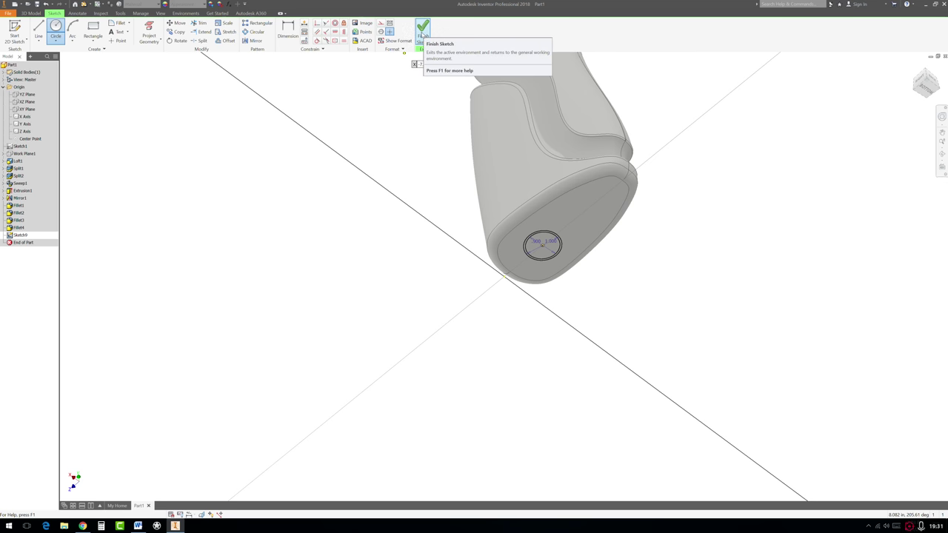
Finish the sketch and extrude the circle as a 6.2 in cut.
left_click(422, 29)
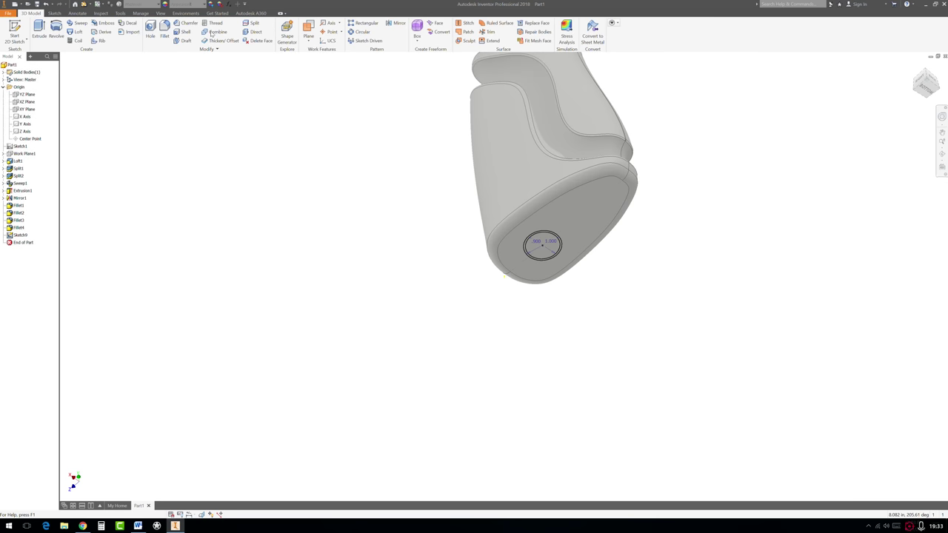
left_click(39, 30)
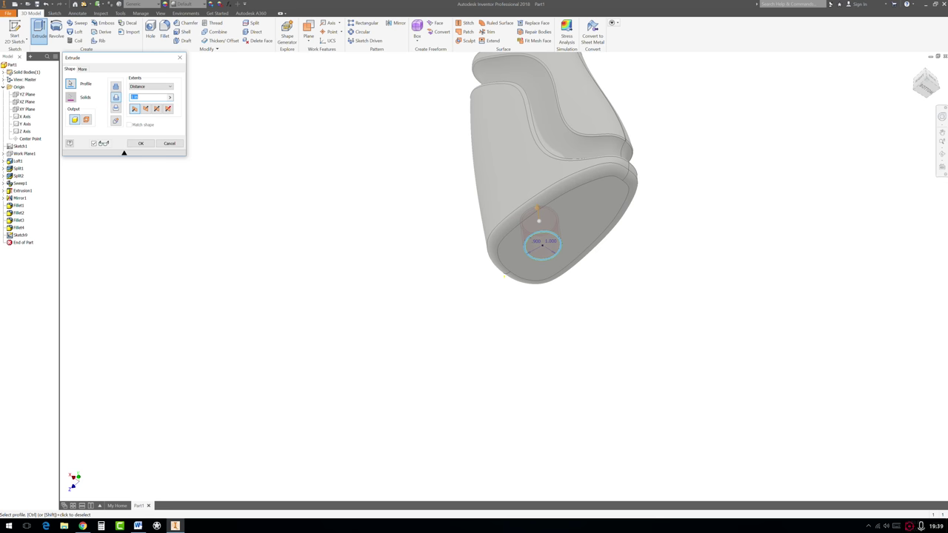
scroll(373, 217, "down", 5)
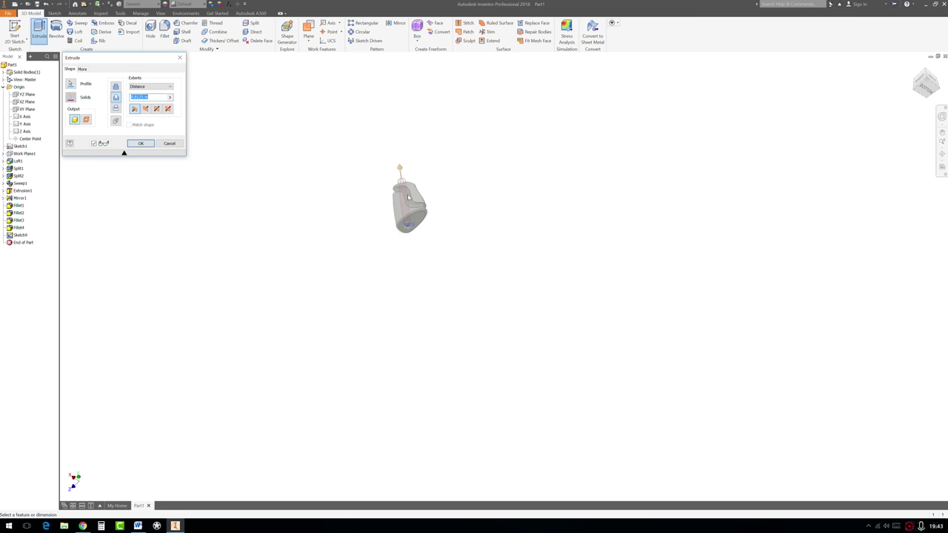
middle_click_drag(409, 196, 430, 207, "shift")
scroll(395, 172, "up", 4)
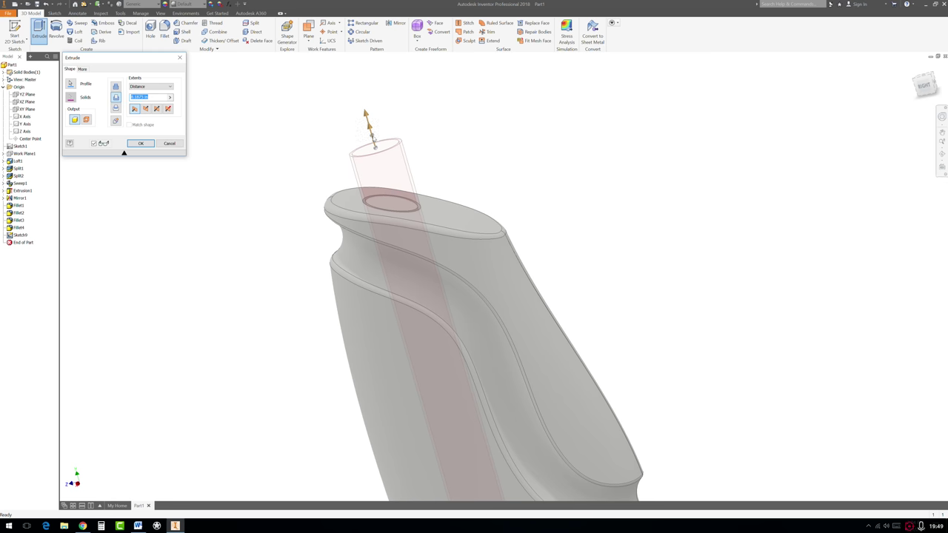
left_click_drag(373, 139, 375, 147)
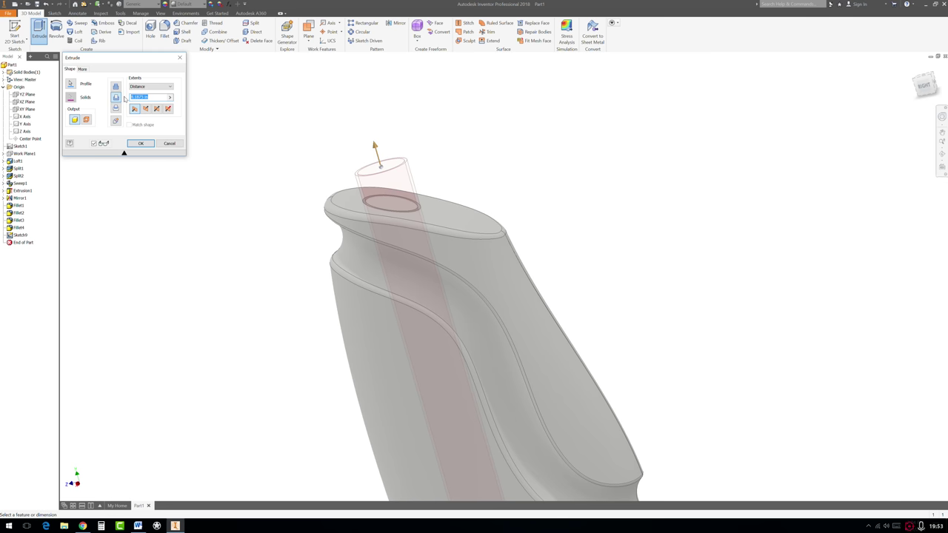
type("6.2")
key("Return")
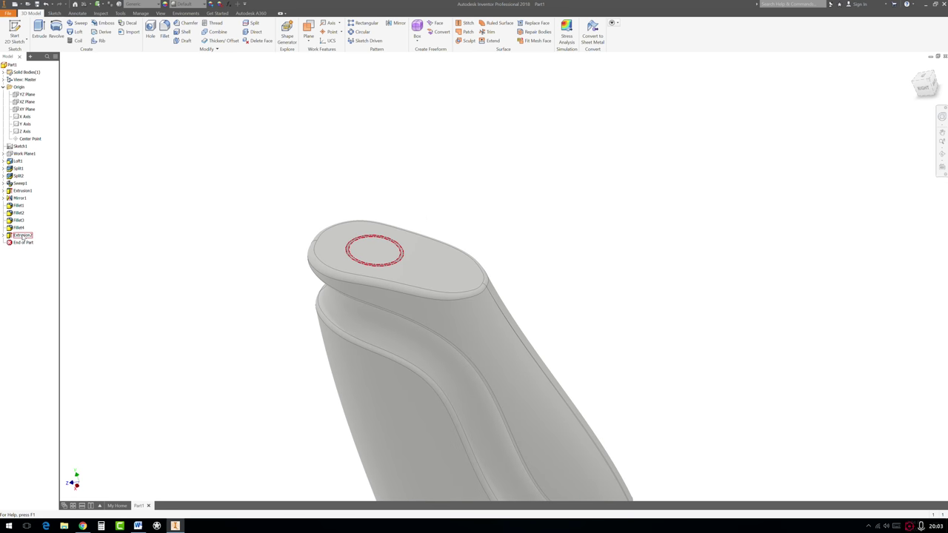
Edit Extrusion2 so its output changes from Cut to Join.
right_click(23, 235)
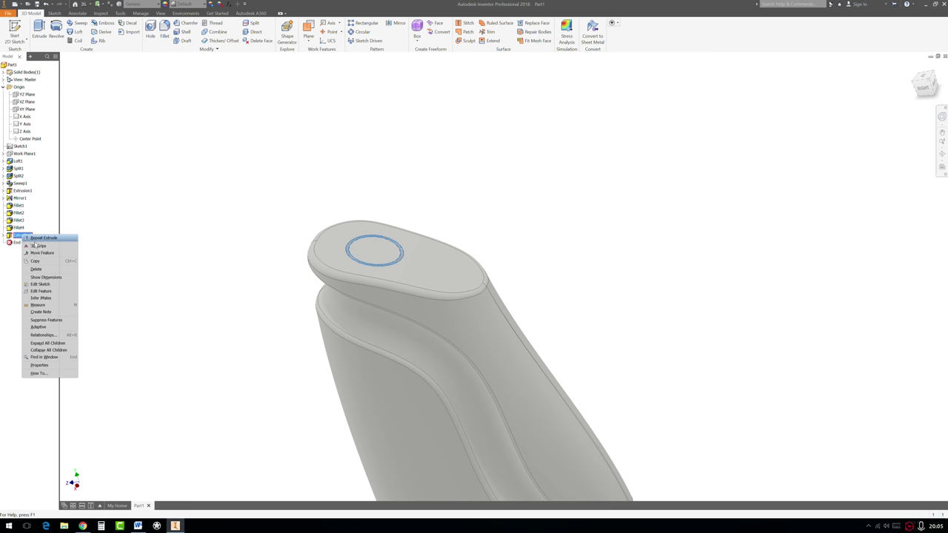
left_click(41, 291)
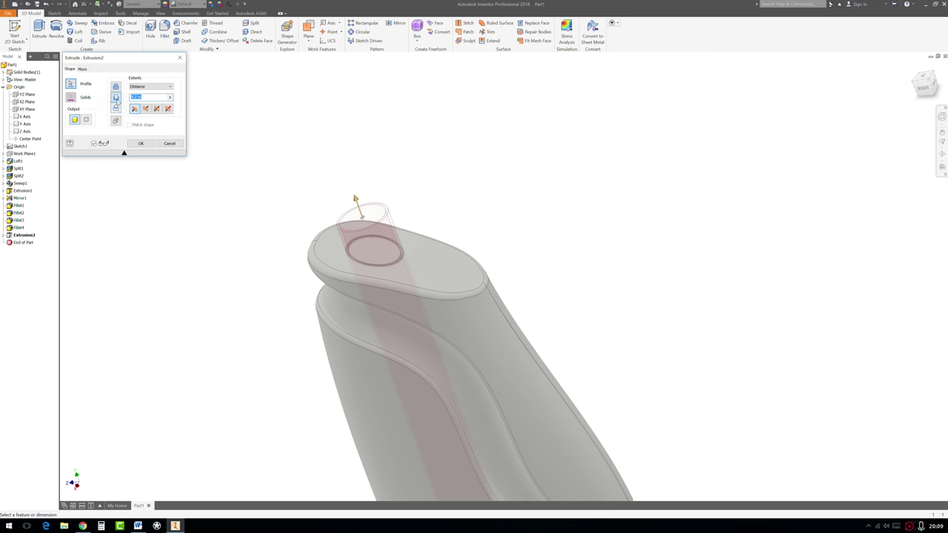
left_click(115, 86)
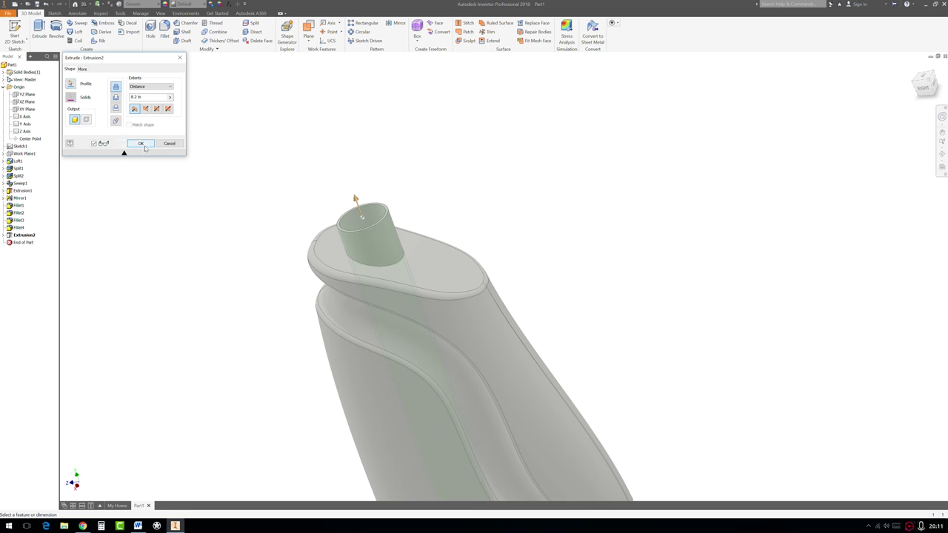
left_click(141, 143)
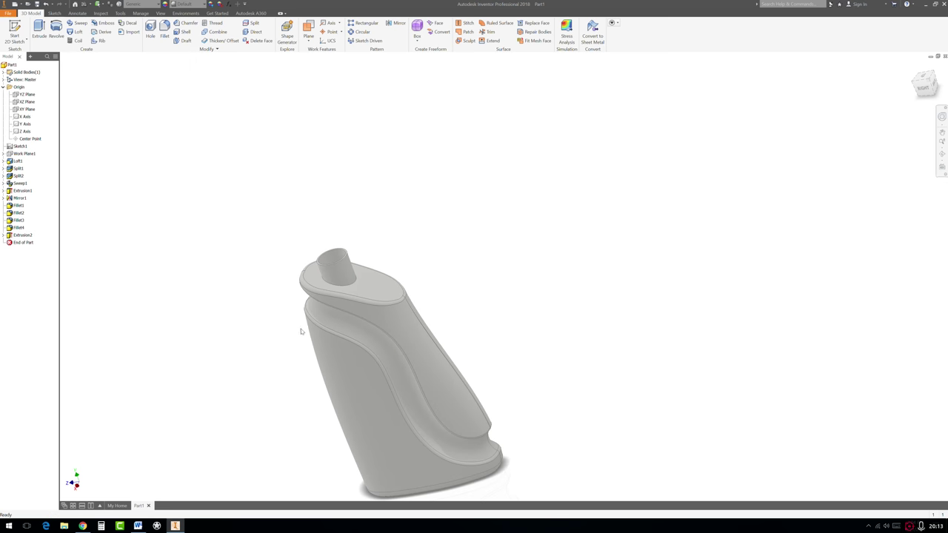
Orbit around the flask and select the recessed handle face.
mouse_move(313, 328)
middle_mouse_down("shift")
mouse_move(363, 296)
mouse_move(294, 313)
mouse_move(308, 318)
middle_mouse_up("shift")
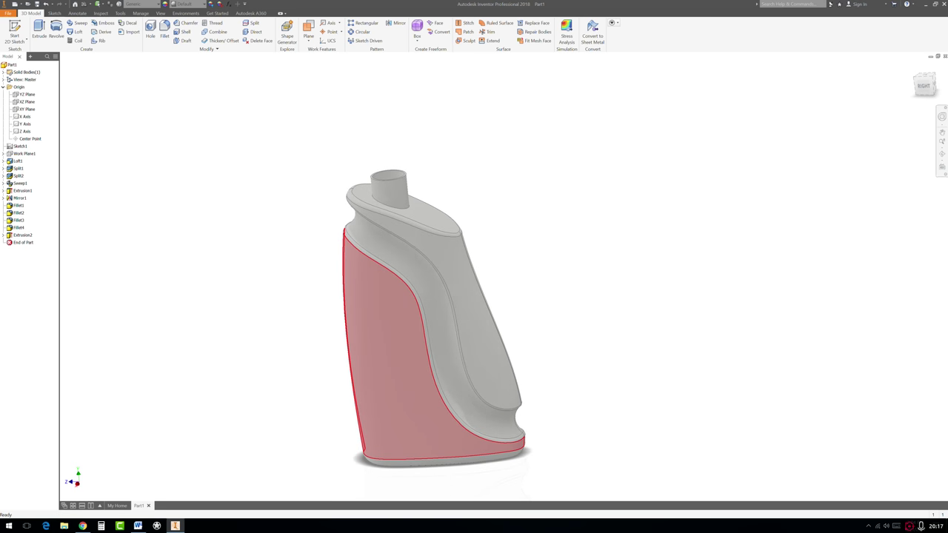
middle_click_drag(374, 311, 402, 309, "shift")
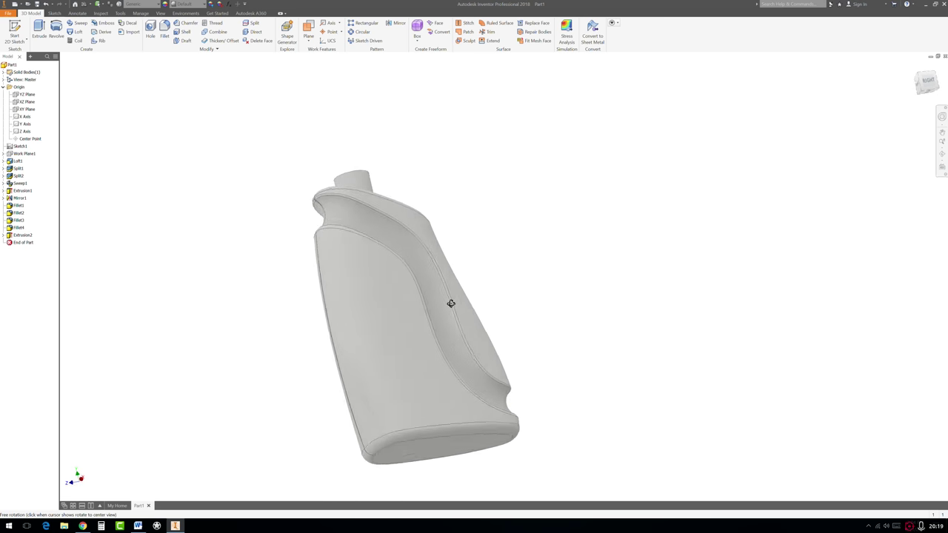
middle_click_drag(450, 296, 459, 328, "shift")
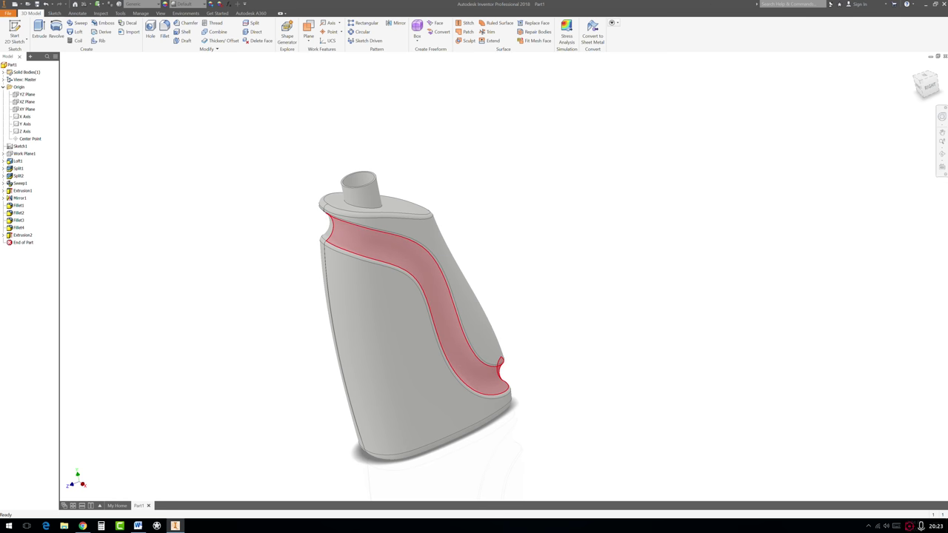
left_click(387, 259)
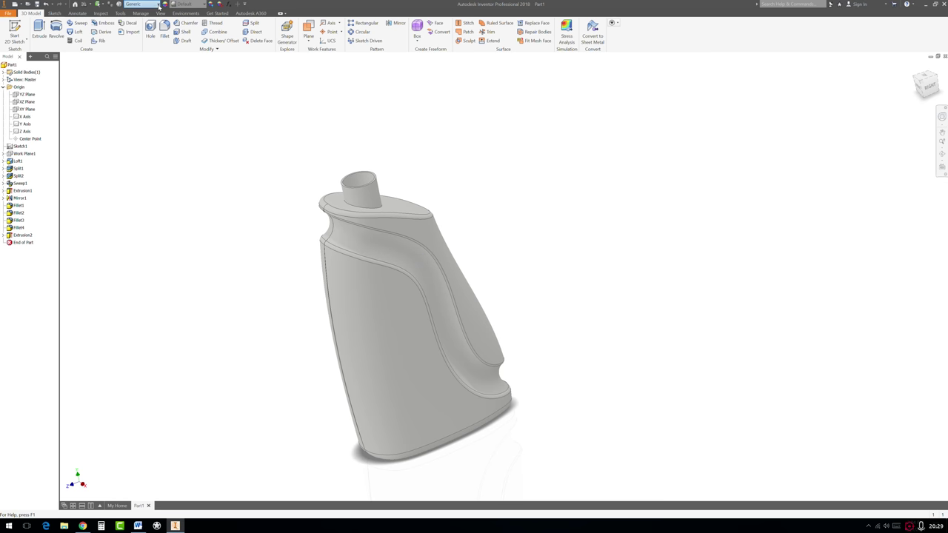
Apply the Chrome - Polished appearance to the bottle body.
left_click(142, 4)
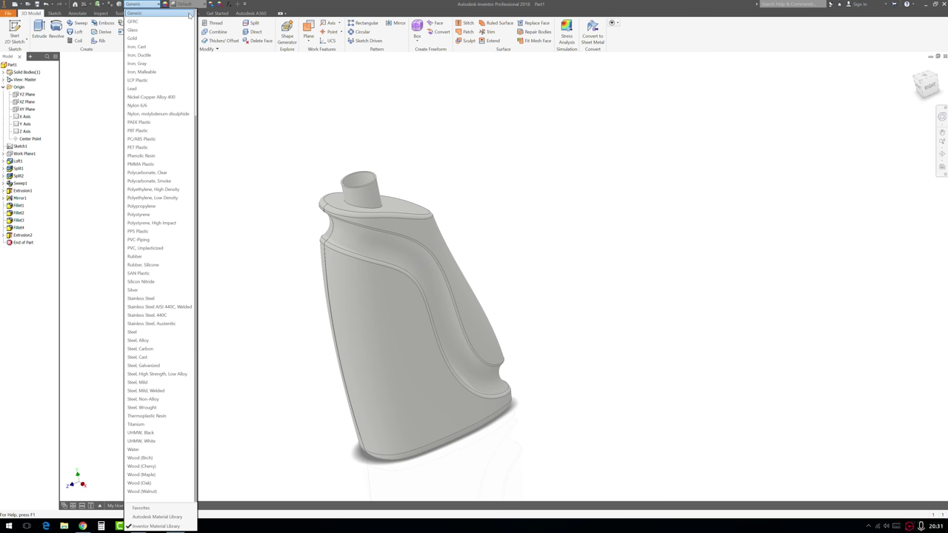
left_click(207, 6)
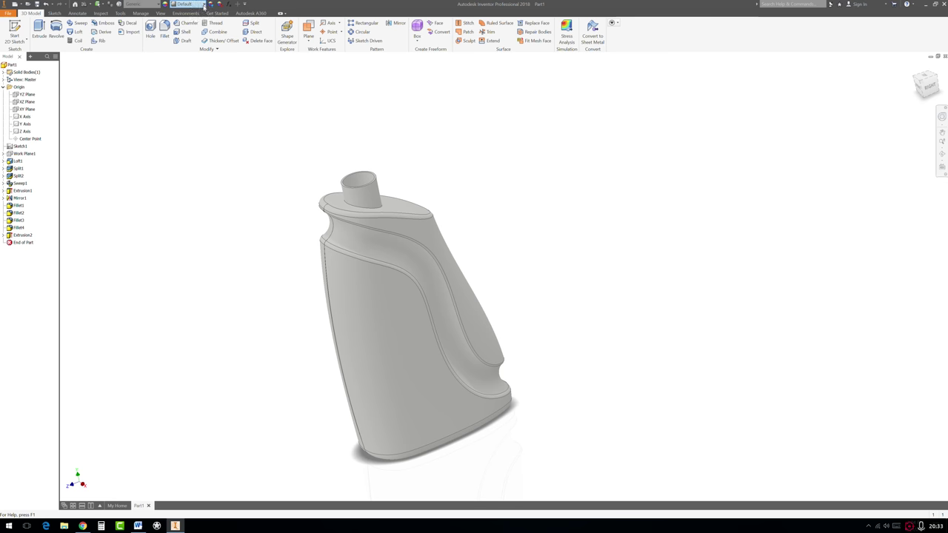
left_click(203, 6)
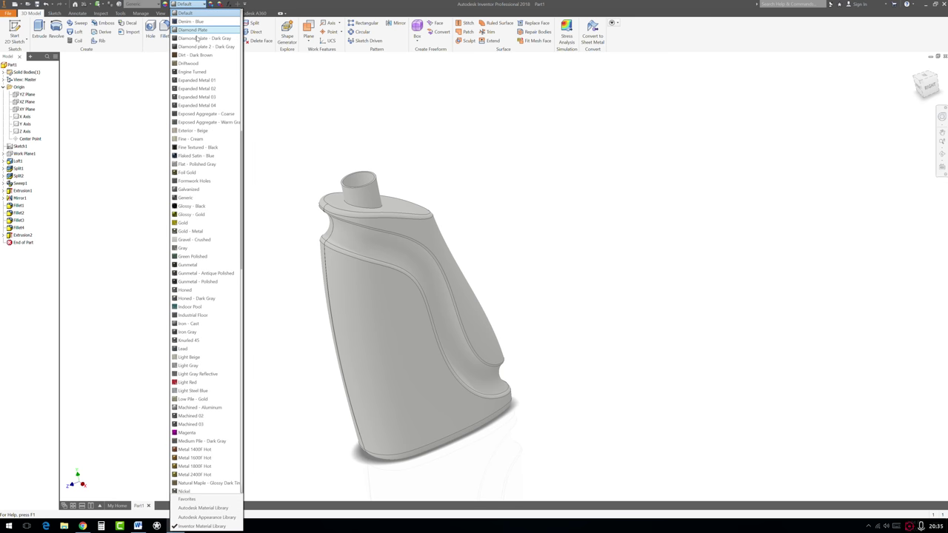
scroll(197, 44, "up", 4)
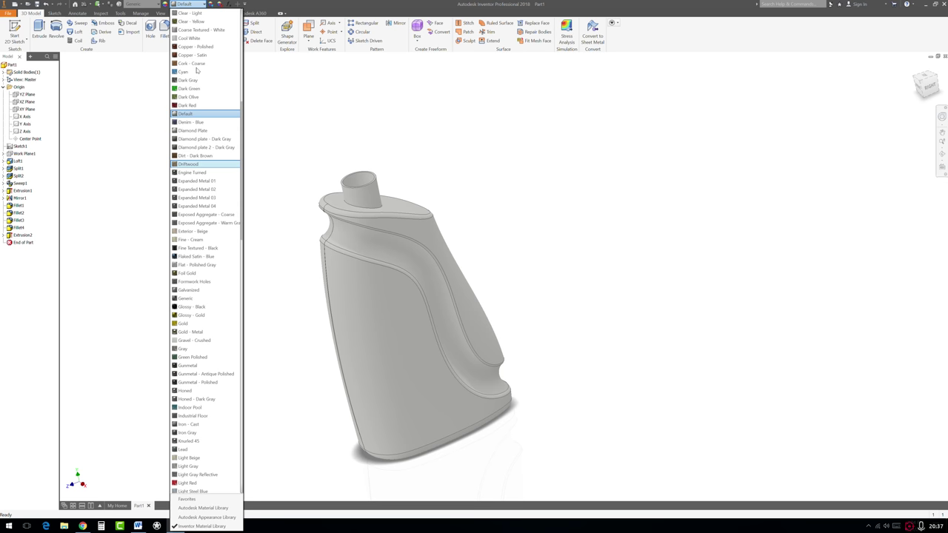
scroll(196, 89, "up", 2)
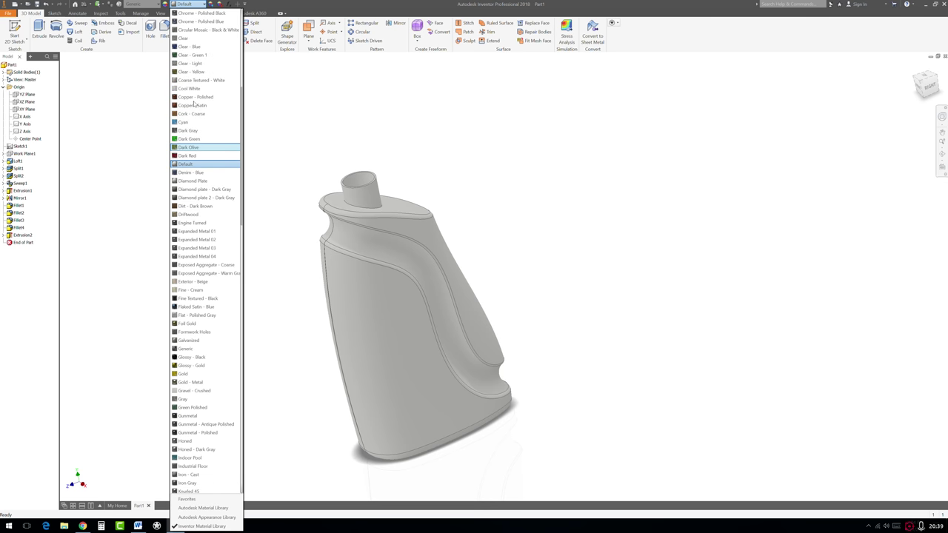
scroll(194, 104, "up", 1)
left_click(194, 29)
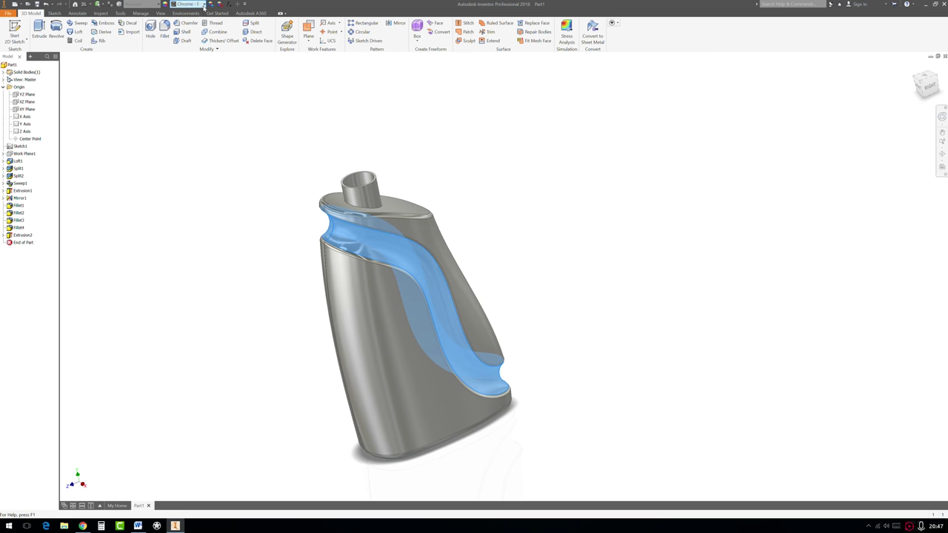
Give the grip recess the Copper - Polished appearance.
left_click(204, 6)
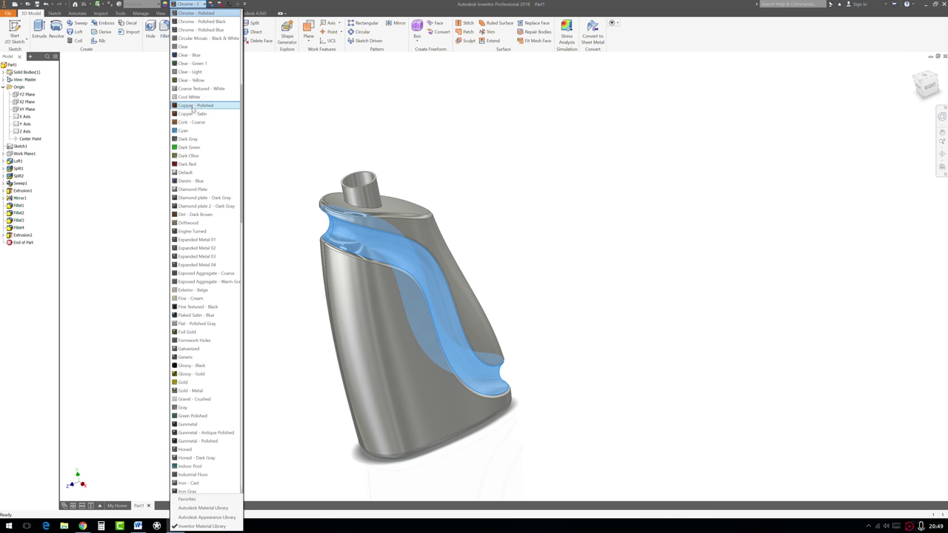
left_click(194, 106)
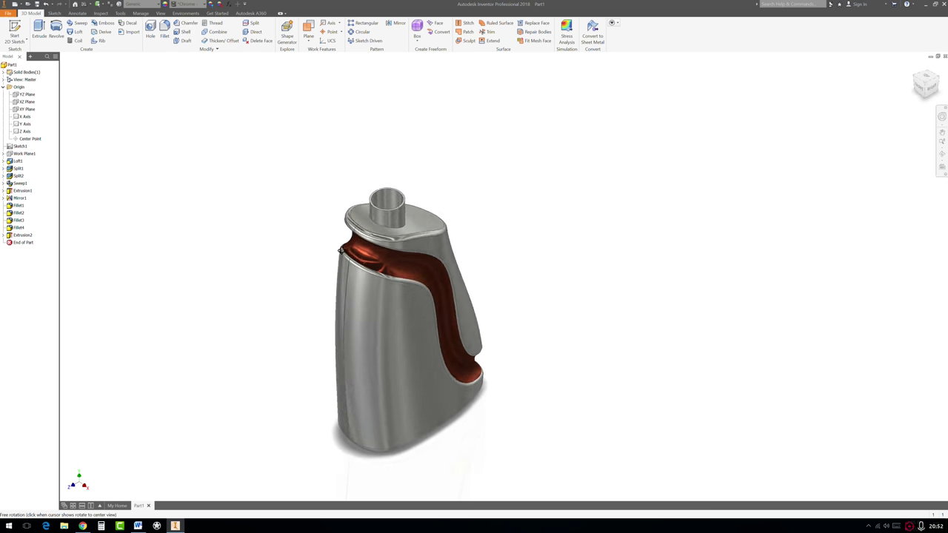
middle_click_drag(319, 214, 226, 232, "shift")
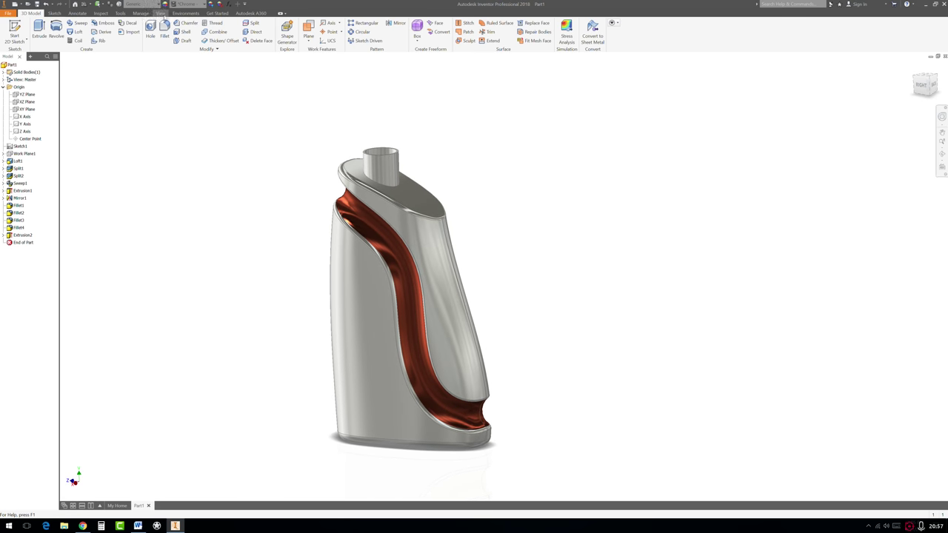
Switch to perspective projection and preview Realistic style before returning to Shaded.
left_click(160, 14)
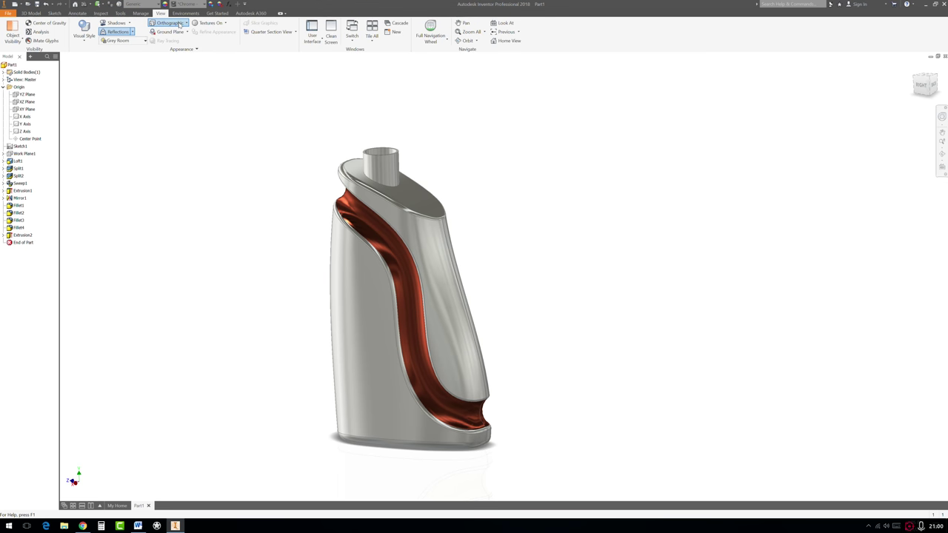
left_click(169, 23)
left_click(174, 50)
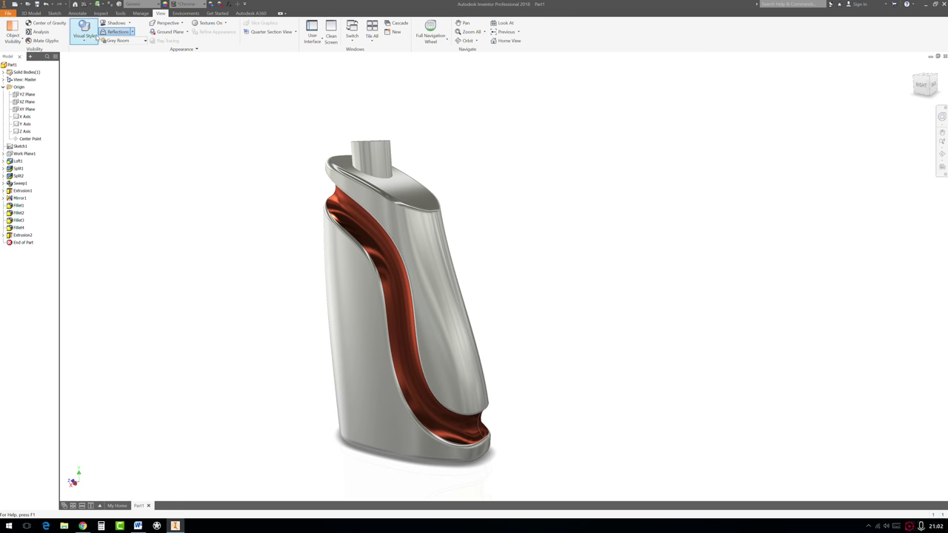
left_click(84, 36)
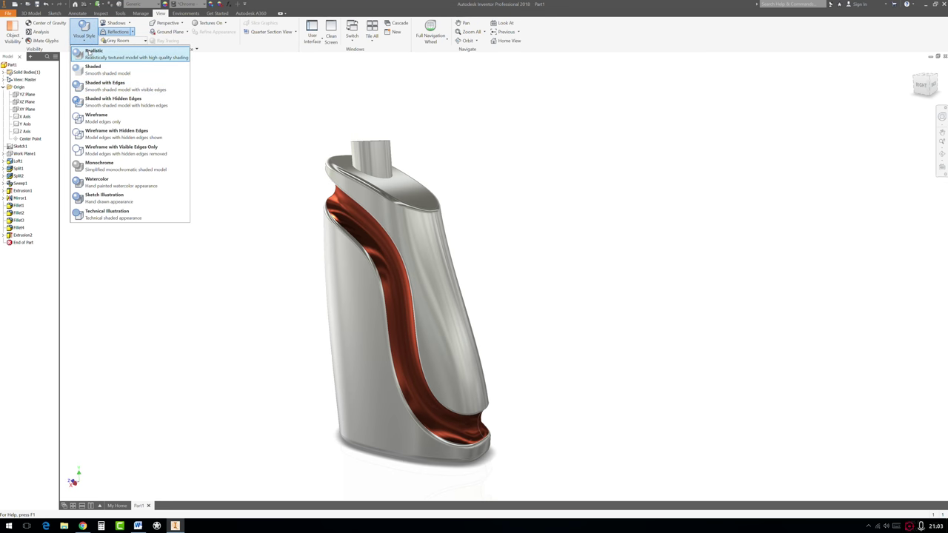
left_click(92, 57)
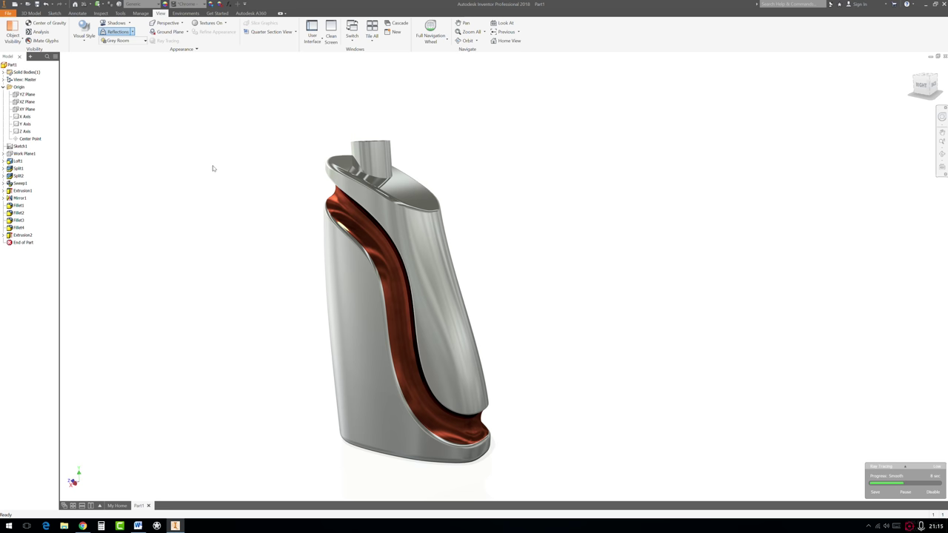
left_click(85, 39)
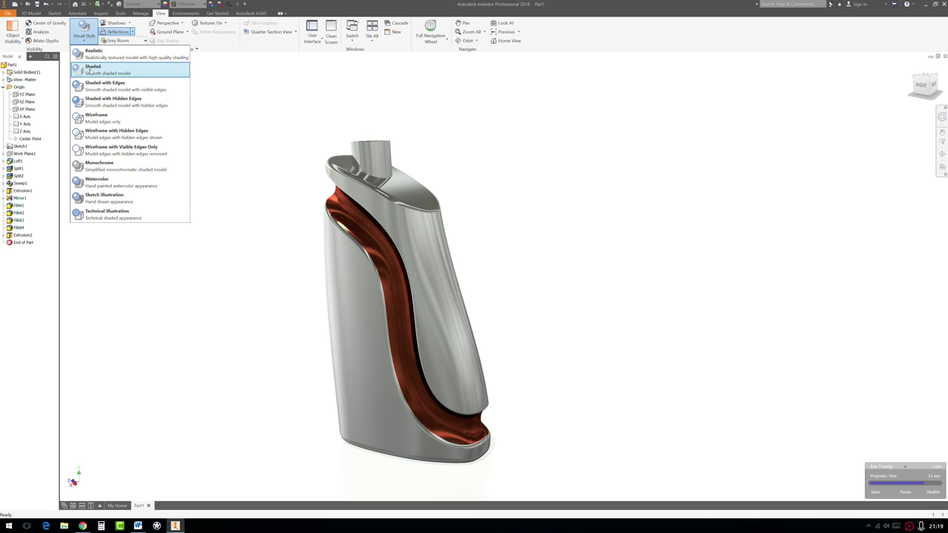
left_click(90, 70)
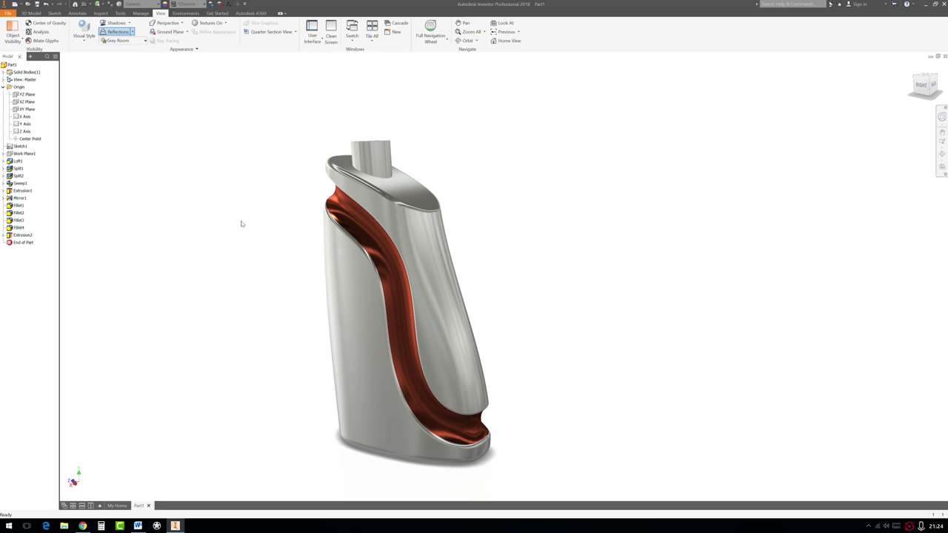
Orbit the bottle upright, try Realistic style again, and settle back on Shaded.
middle_click_drag(241, 222, 282, 290, "shift")
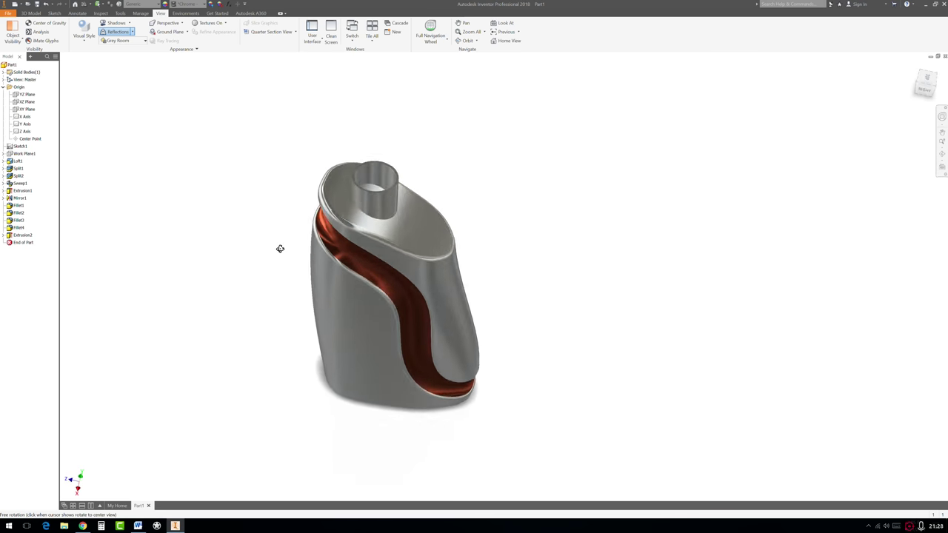
middle_click_drag(279, 247, 266, 230, "shift")
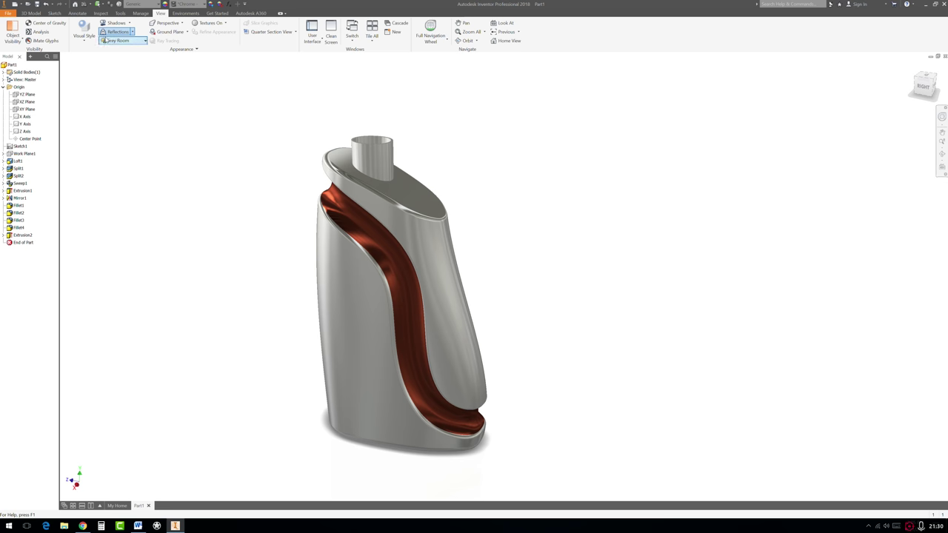
left_click(84, 33)
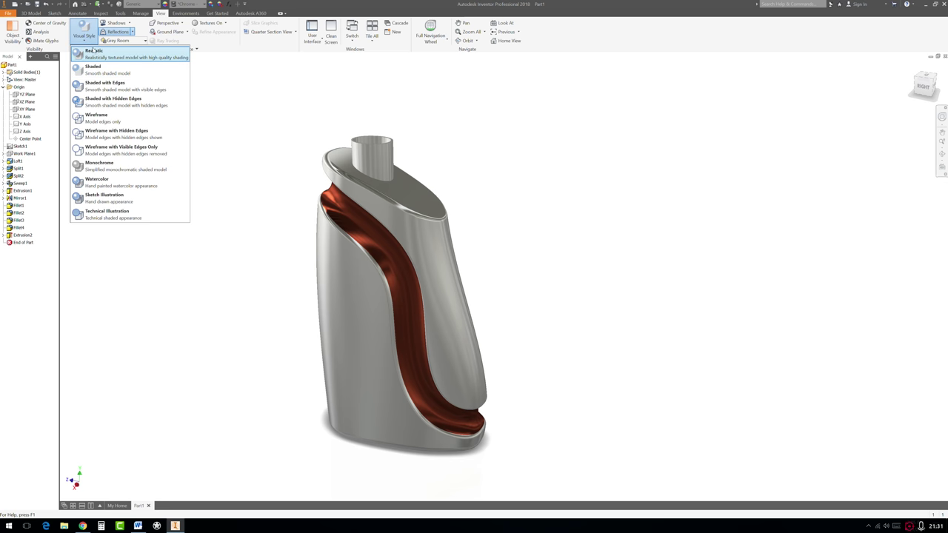
left_click(94, 50)
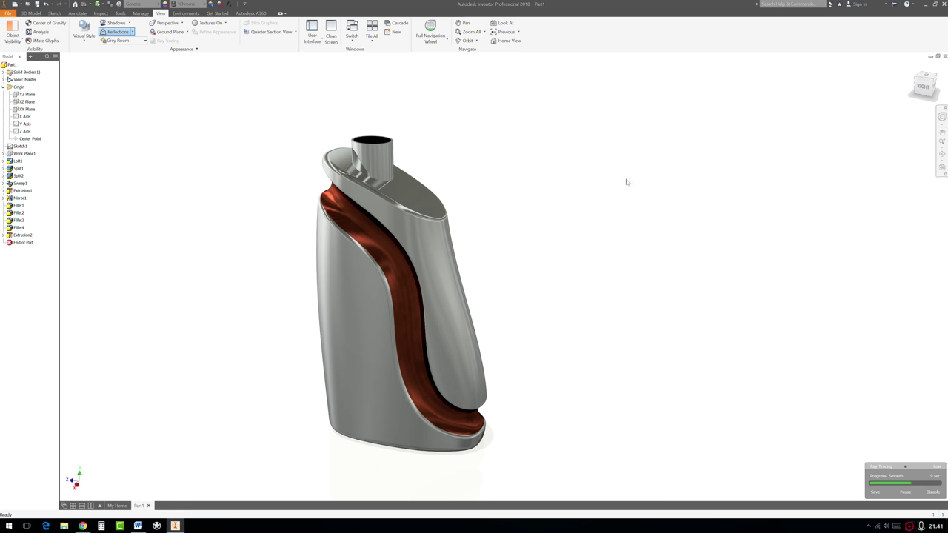
left_click(85, 39)
left_click(89, 68)
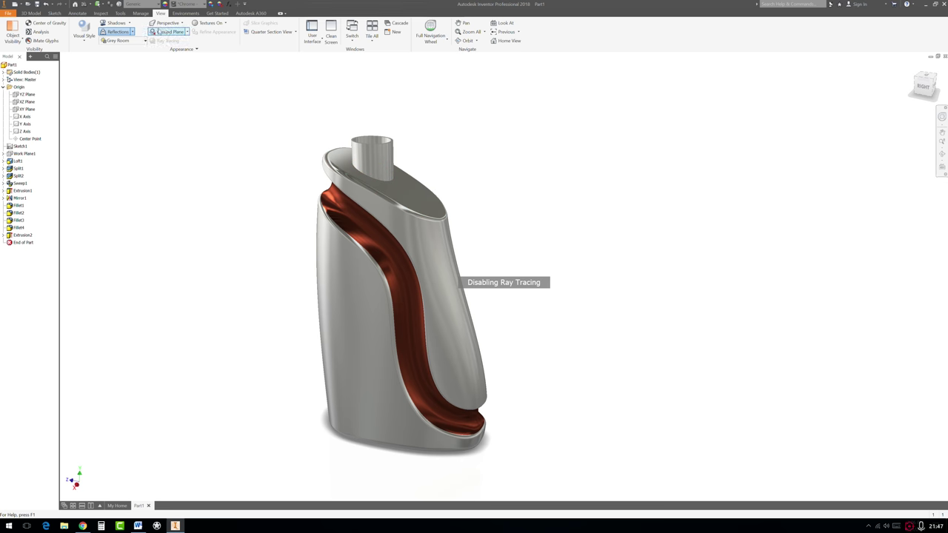
Fillet the edge around the neck base with a 0.125 radius.
left_click(31, 12)
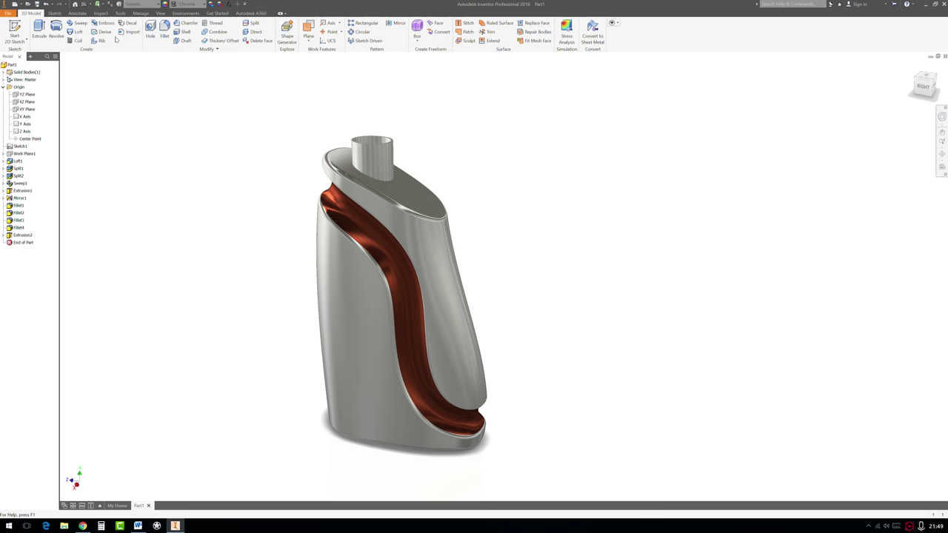
left_click(164, 31)
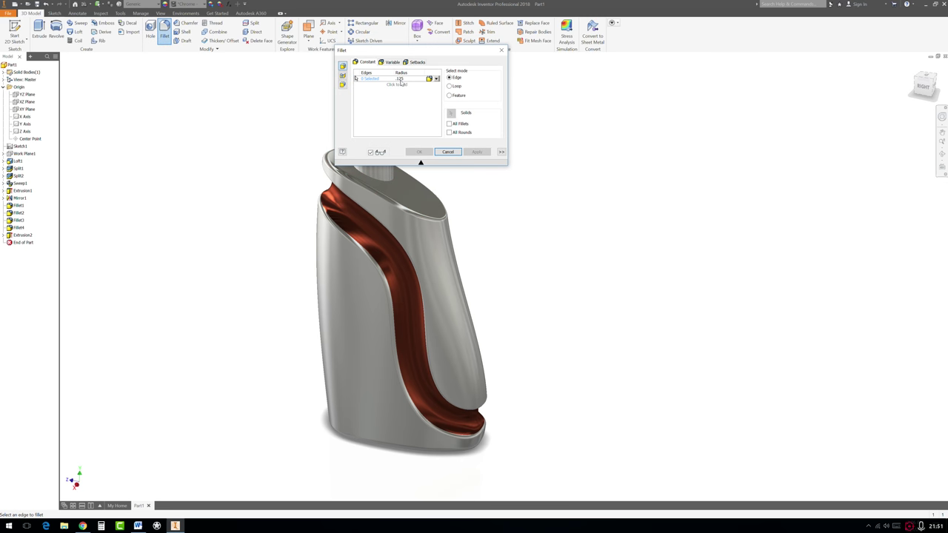
left_click(374, 171)
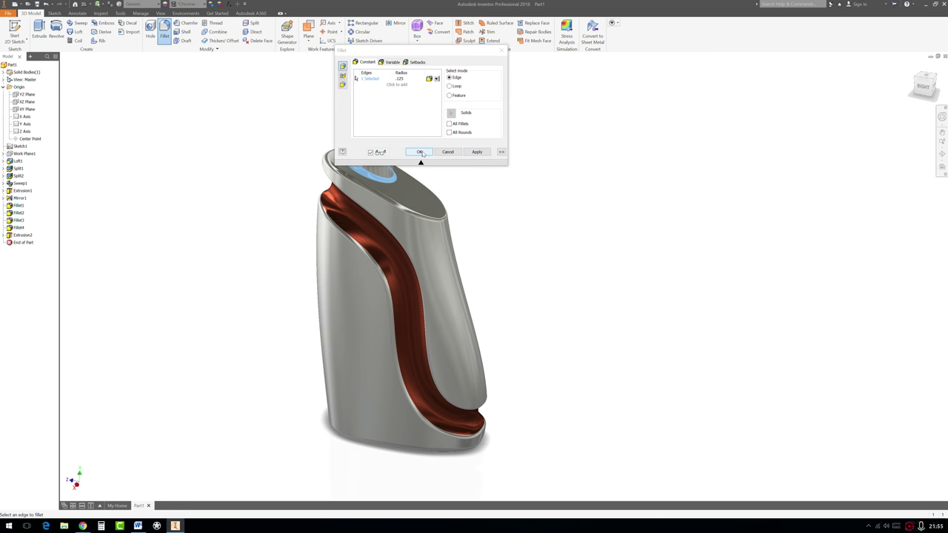
left_click(419, 152)
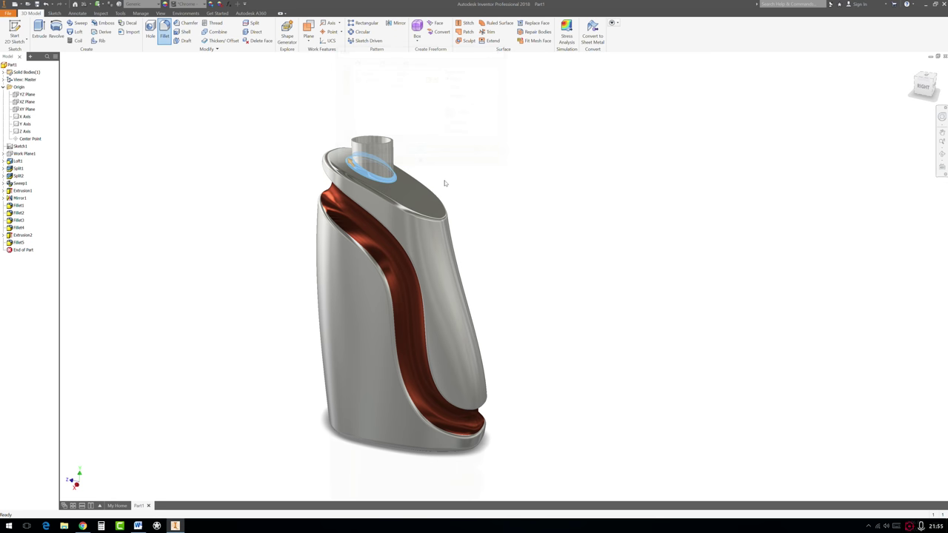
Add a second fillet to the neck's top rim edges.
middle_click_drag(440, 174, 425, 182, "shift")
scroll(425, 182, "down", 8)
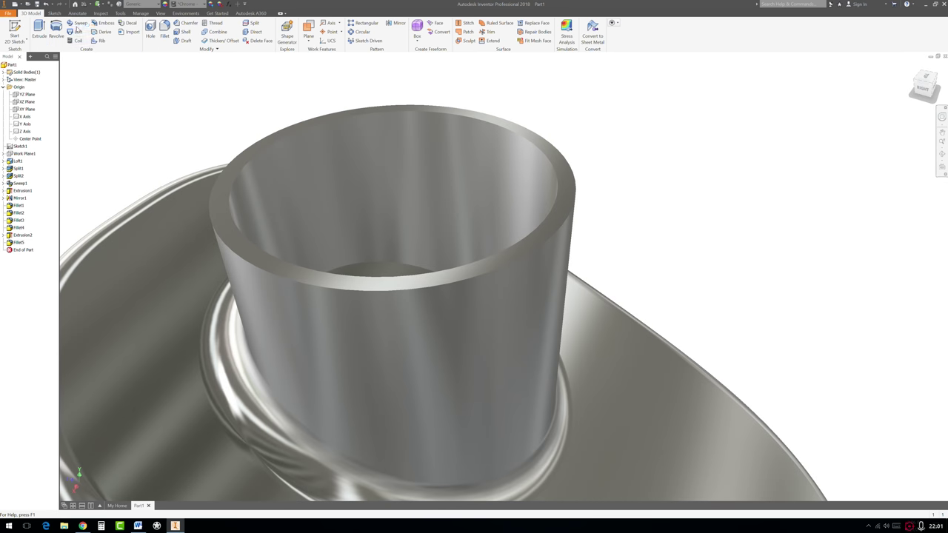
left_click(165, 30)
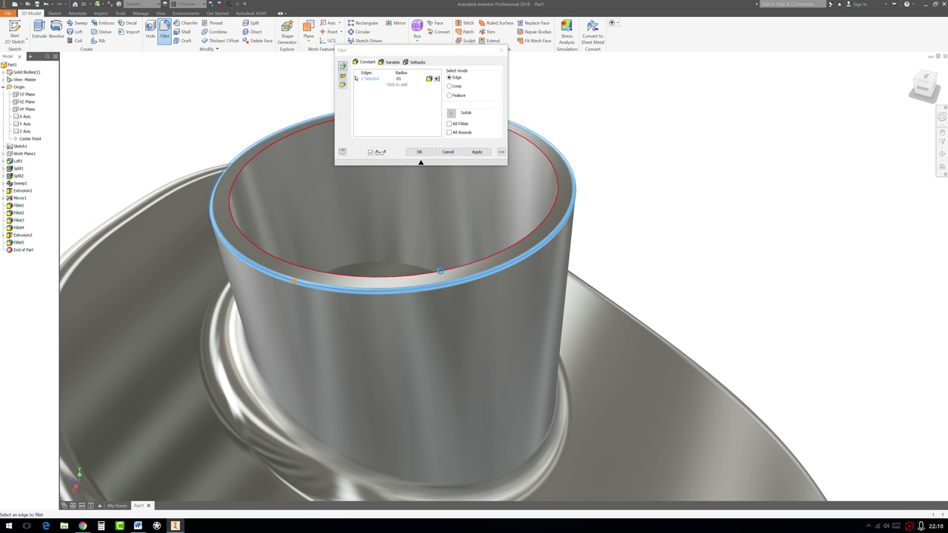
left_click(419, 151)
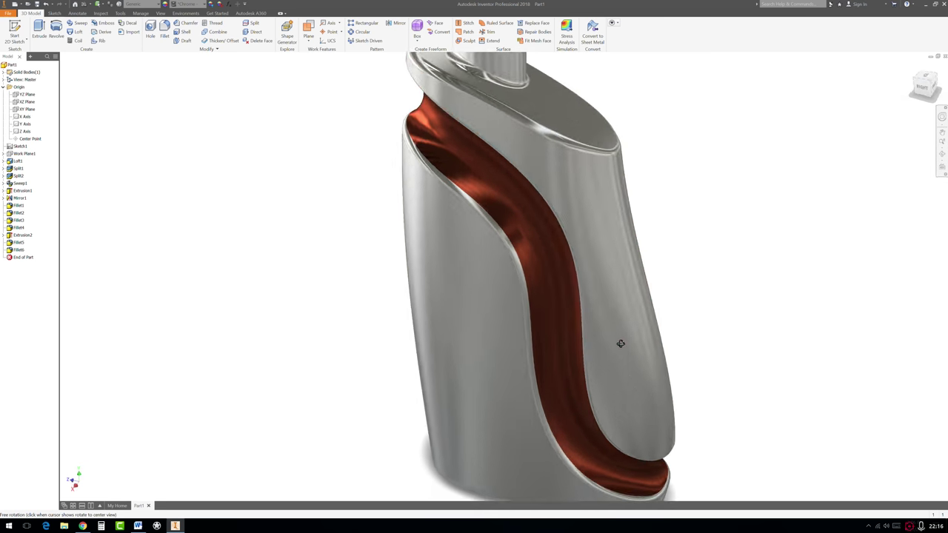
middle_click_drag(615, 332, 574, 339, "shift")
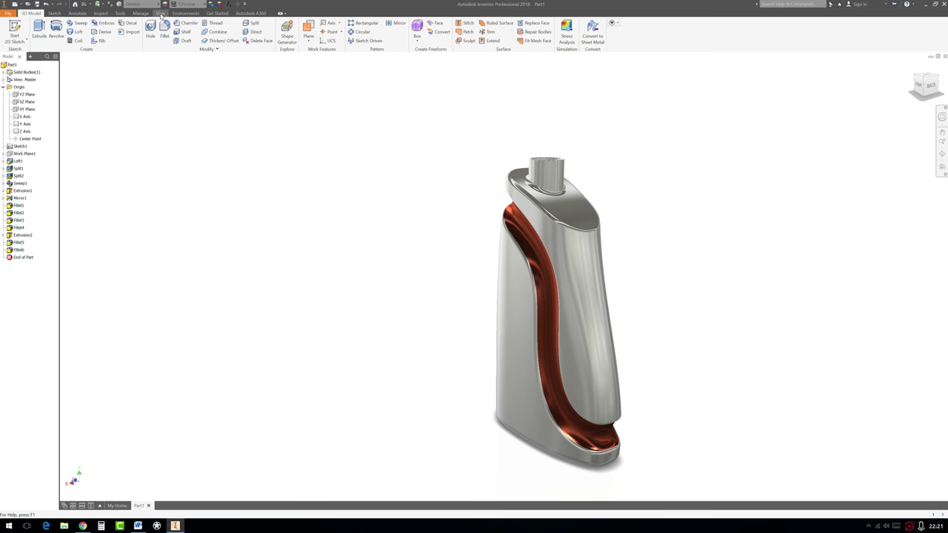
Set the lighting style to Cool Light and orbit to review reflections and shadow.
left_click(160, 13)
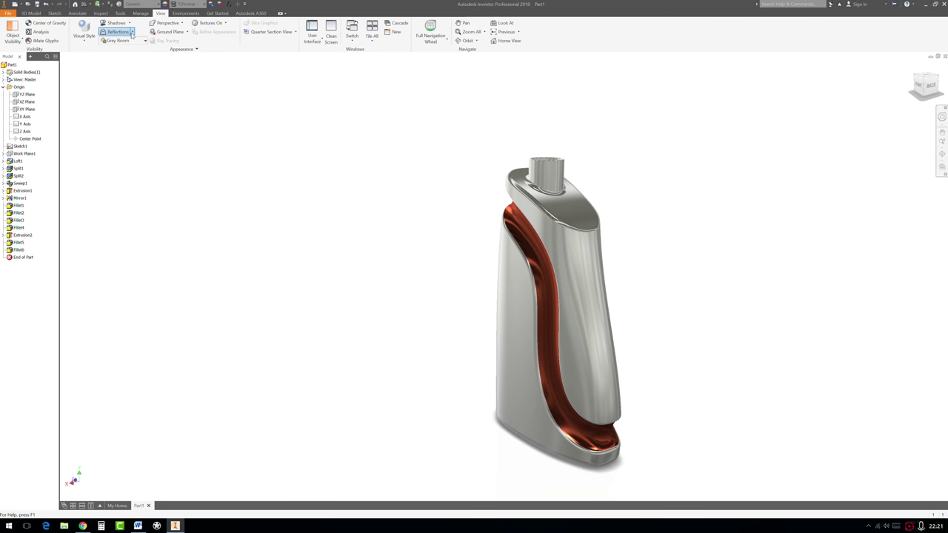
left_click(145, 41)
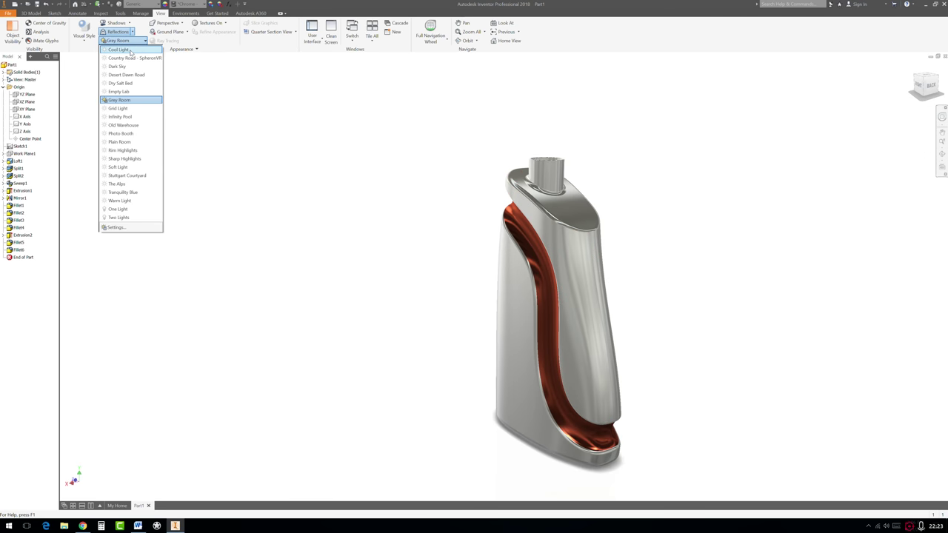
left_click(130, 52)
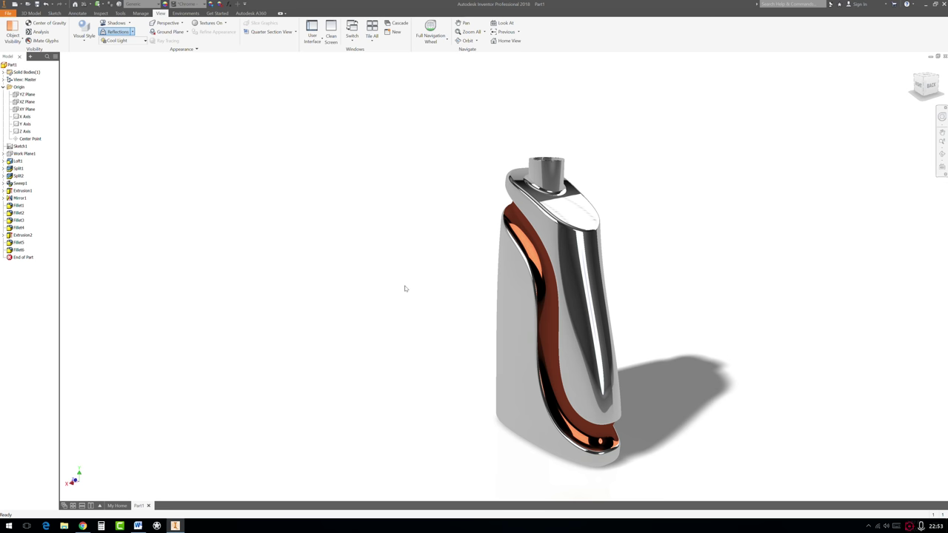
middle_click_drag(518, 311, 604, 318, "shift")
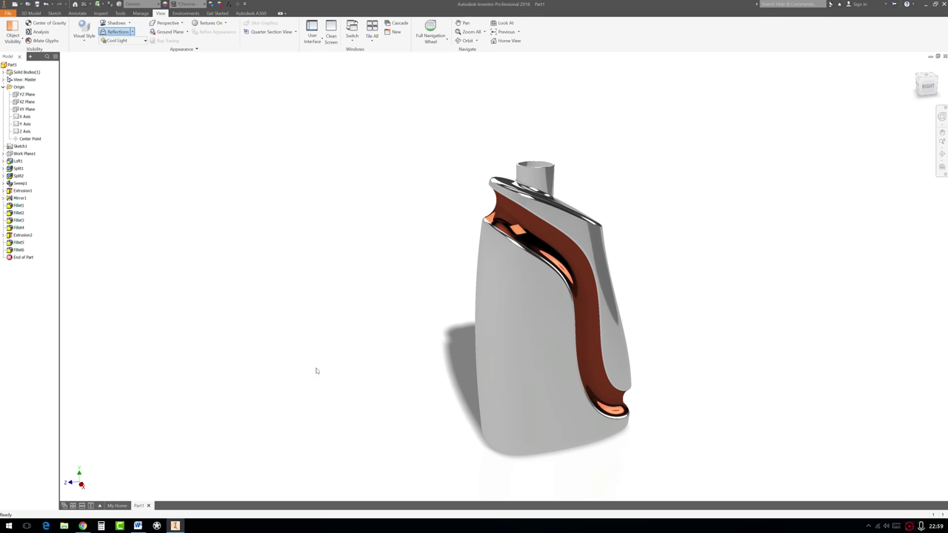